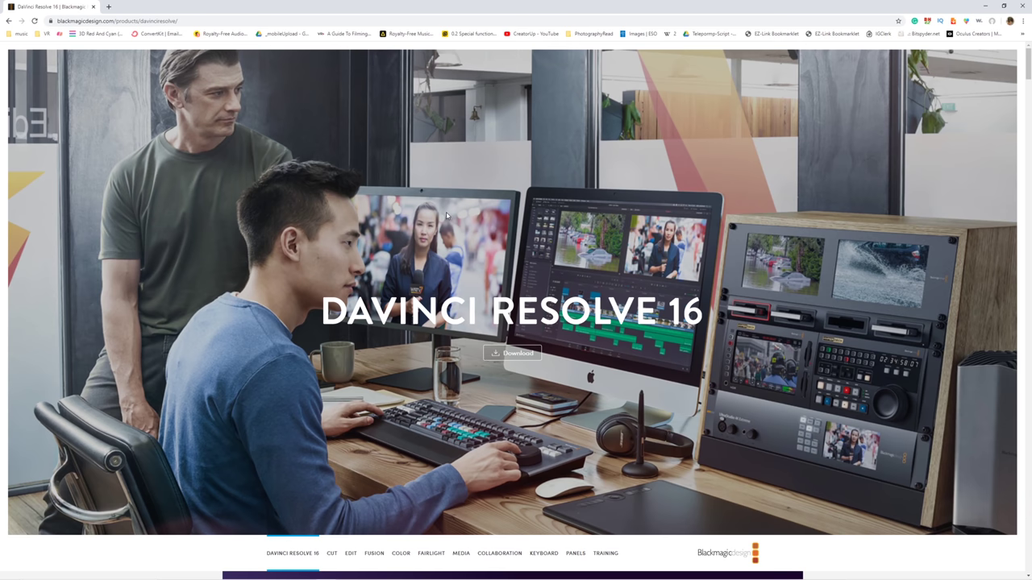
- Scroll the Blackmagic product page and open the DaVinci Resolve 16 Download options
scroll(447, 217, "down", 10)
scroll(447, 217, "down", 2)
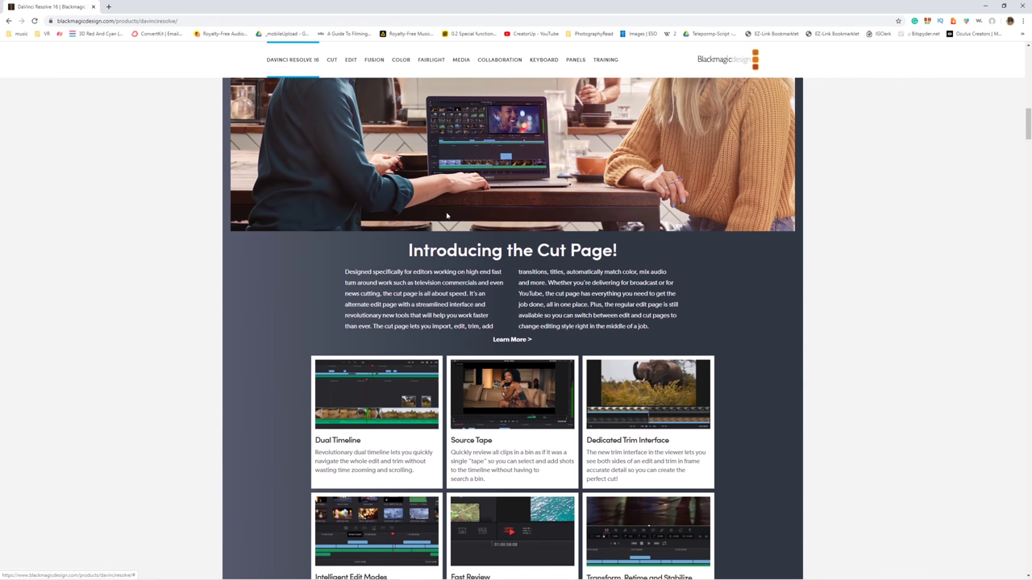
scroll(447, 216, "up", 15)
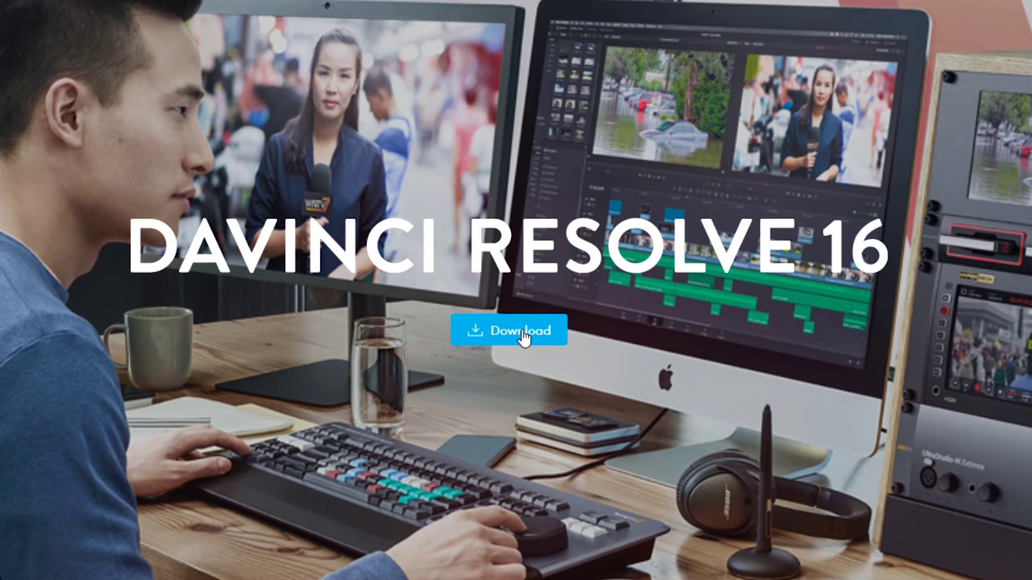
left_click(522, 335)
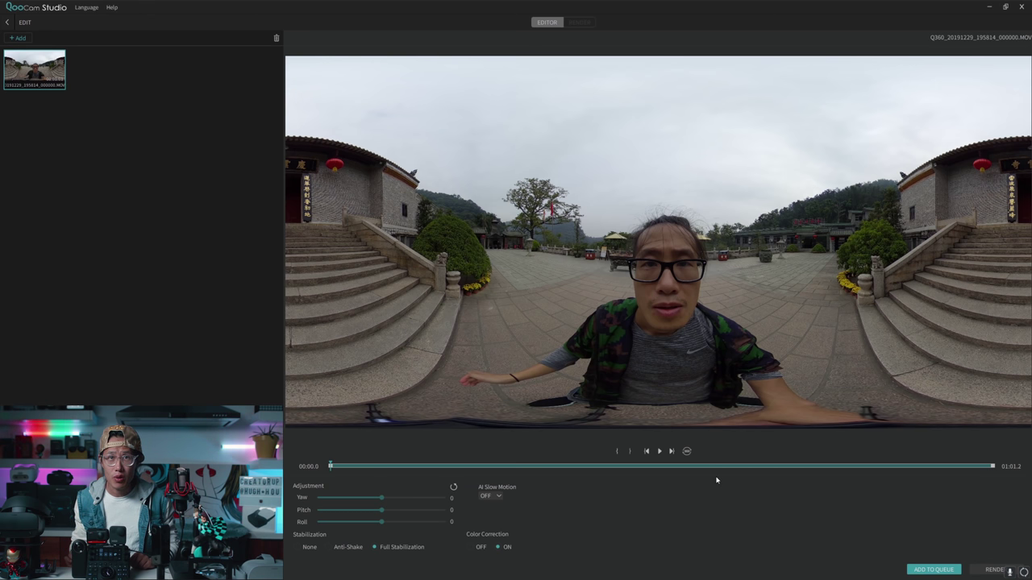
- Level the view to Yaw/Pitch/Roll -2/1/-1, switch Color Correction off and add the clip to the queue
left_click(659, 466)
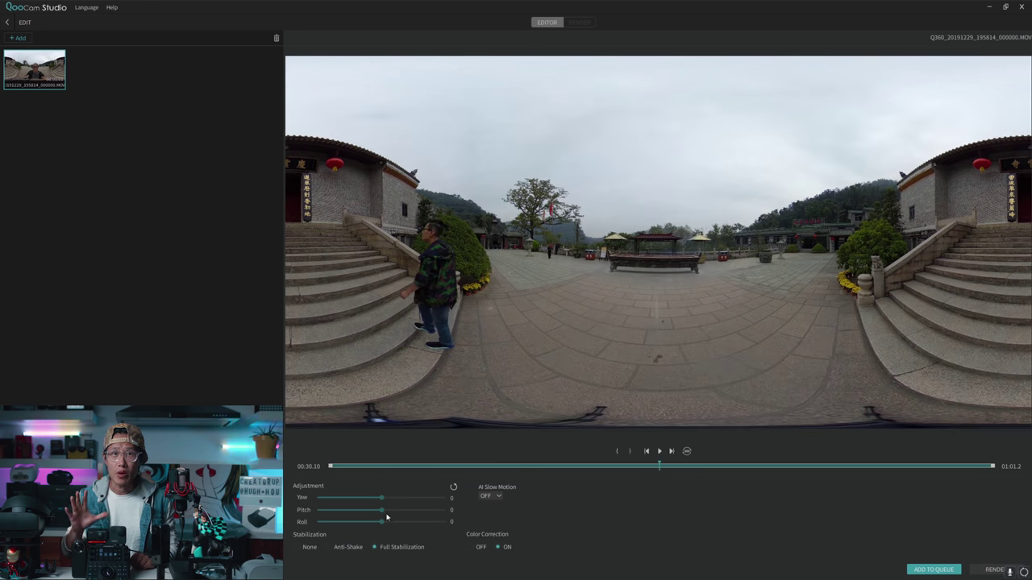
mouse_move(382, 510)
left_mouse_down()
mouse_move(381, 523)
mouse_move(378, 498)
mouse_move(384, 513)
left_mouse_up()
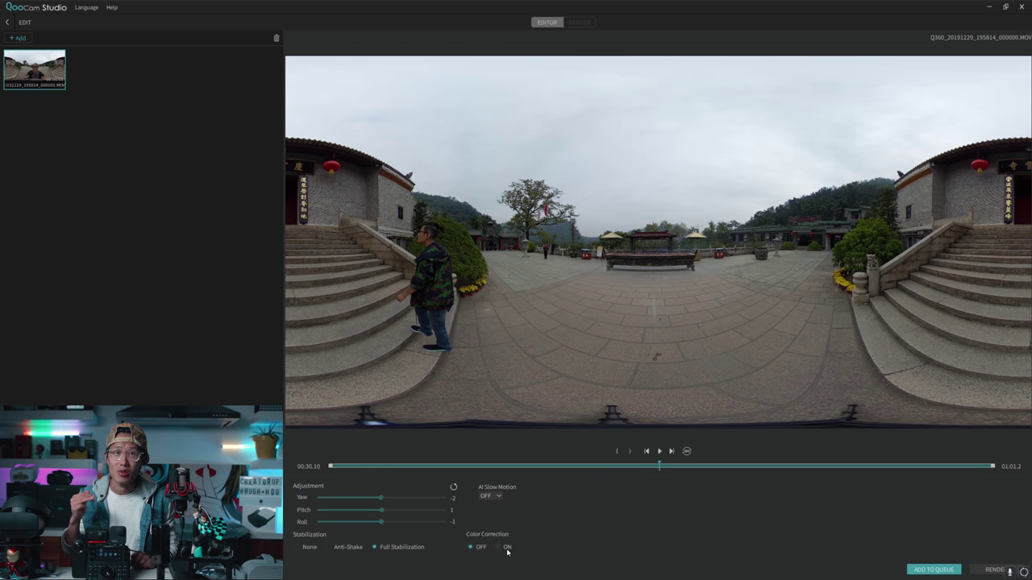
left_click(472, 548)
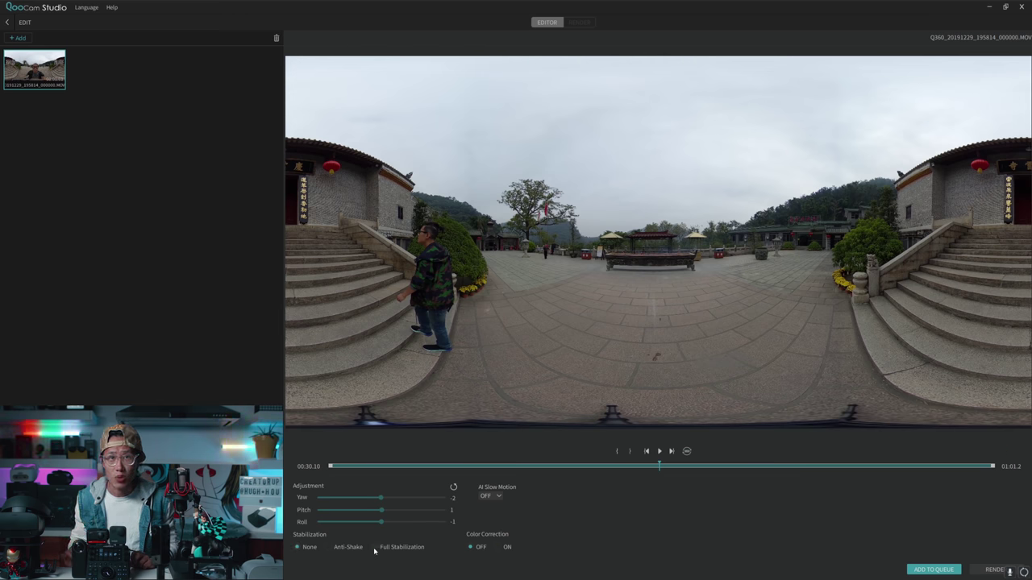
left_click(937, 570)
- In the render queue, set the 7680*3840 clip's output format to mov(ProRes)
left_click(581, 23)
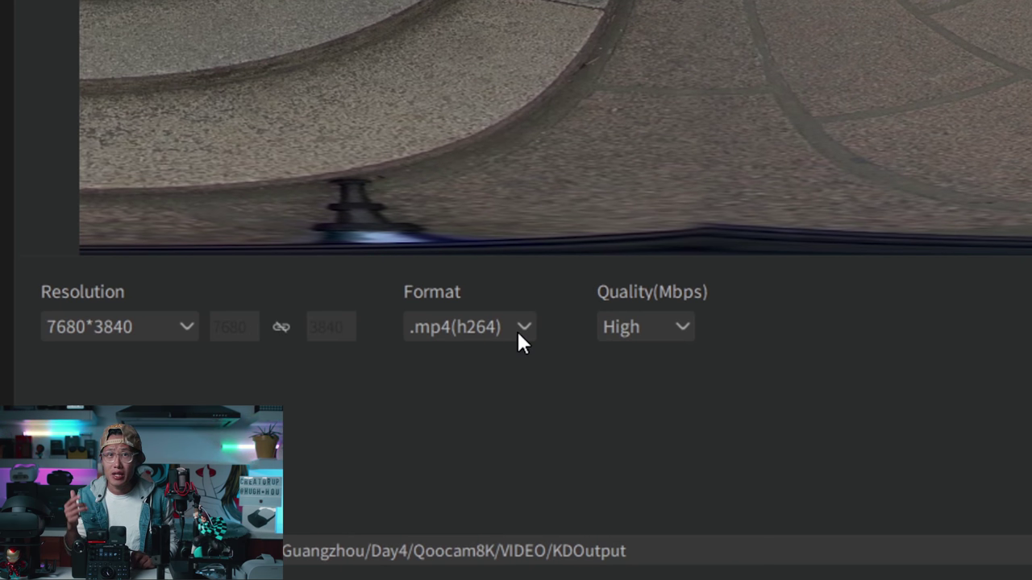
left_click(521, 330)
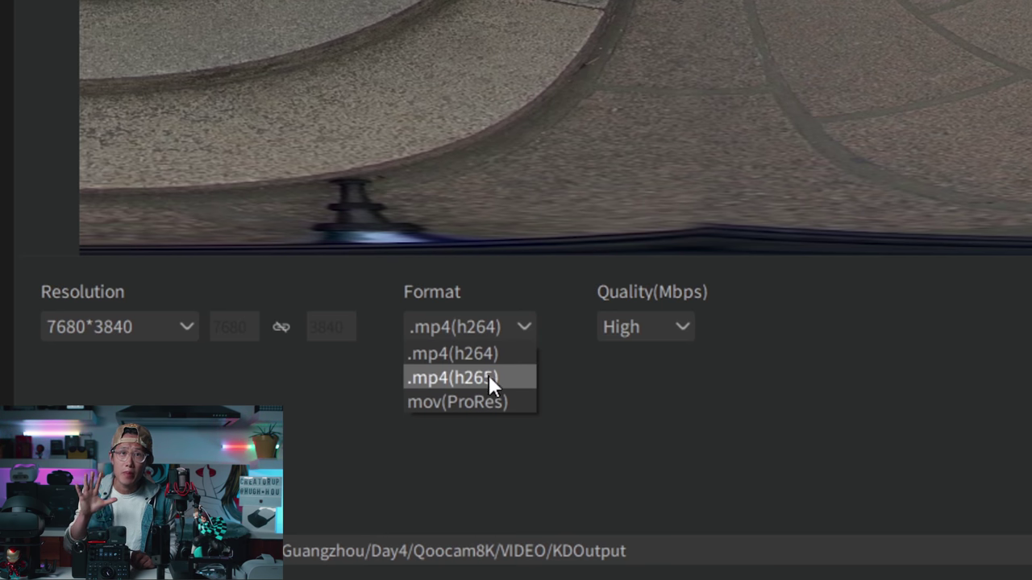
left_click(480, 408)
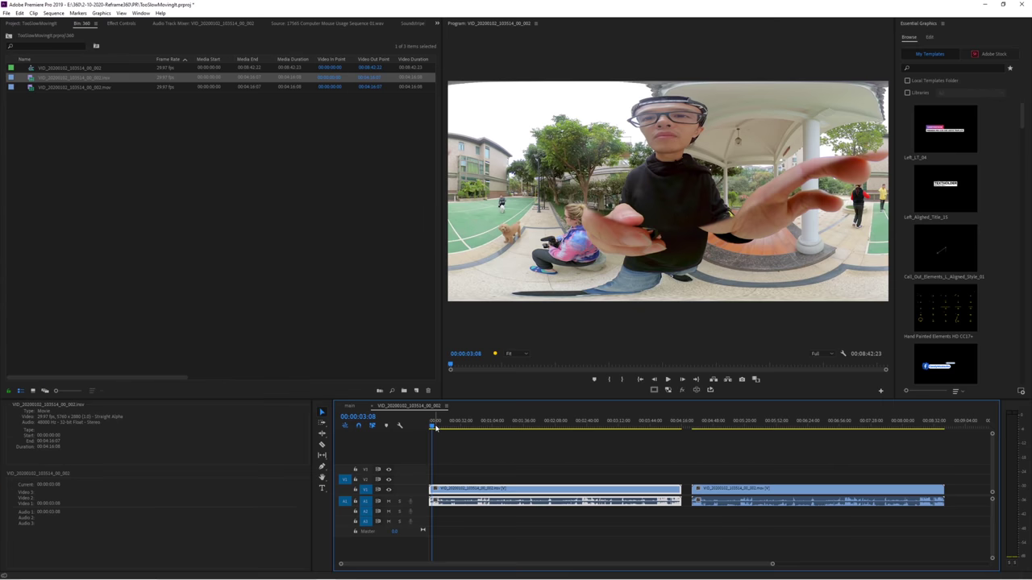
- Scrub and play the sequence, then play the second clip from about 00:04:48
left_click_drag(435, 428, 461, 432)
key("space")
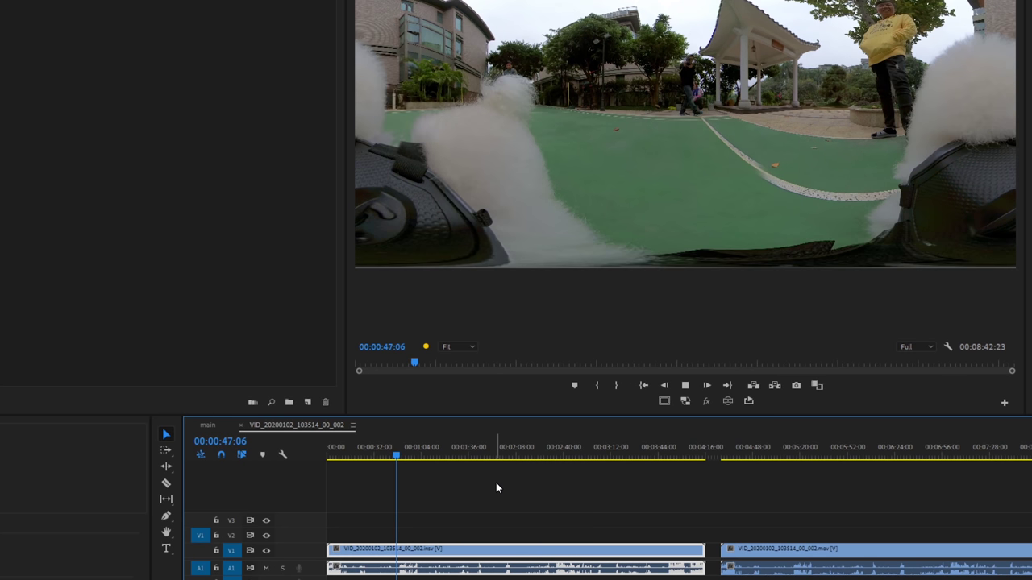
left_click(809, 456)
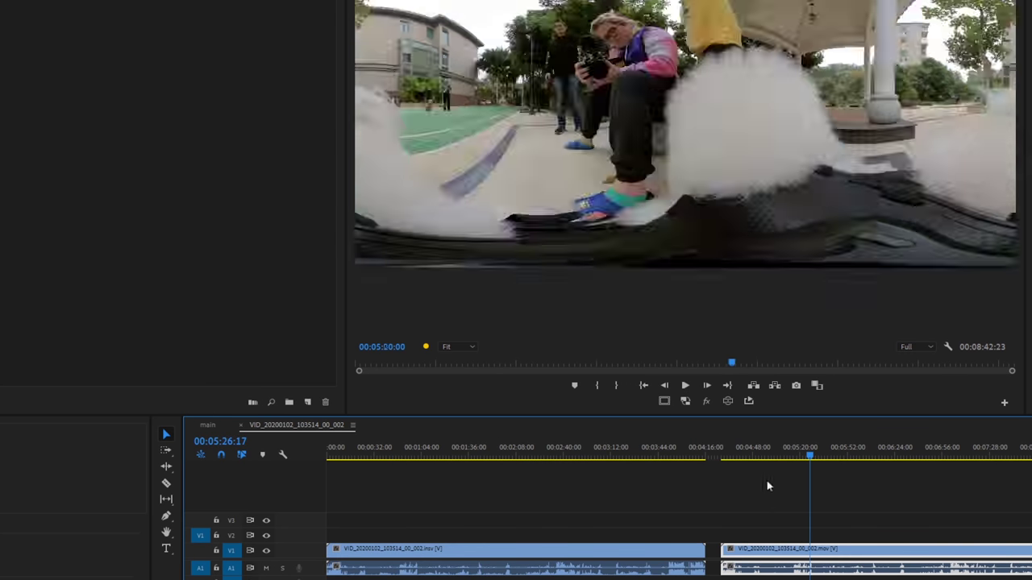
left_click(752, 456)
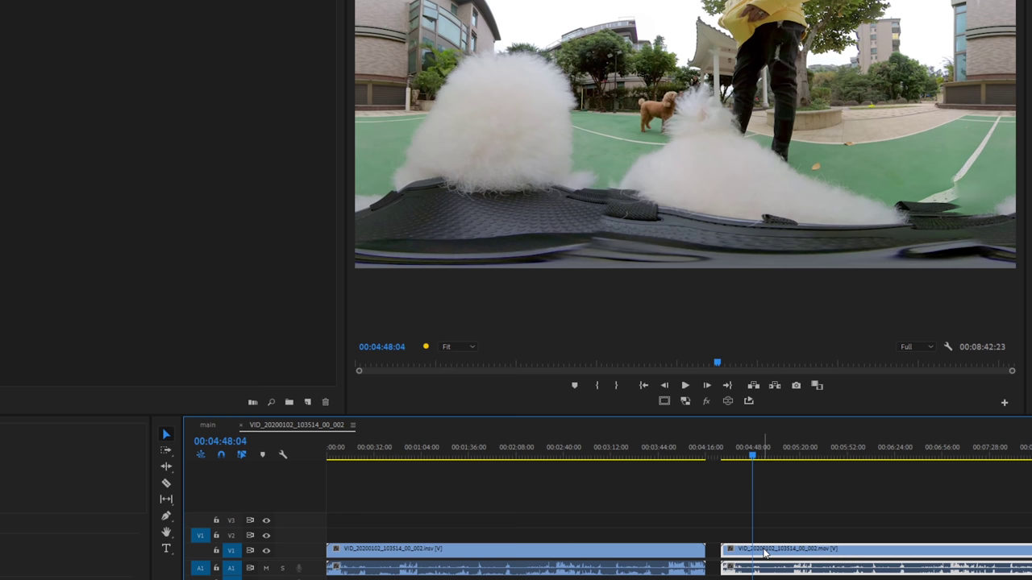
key("space")
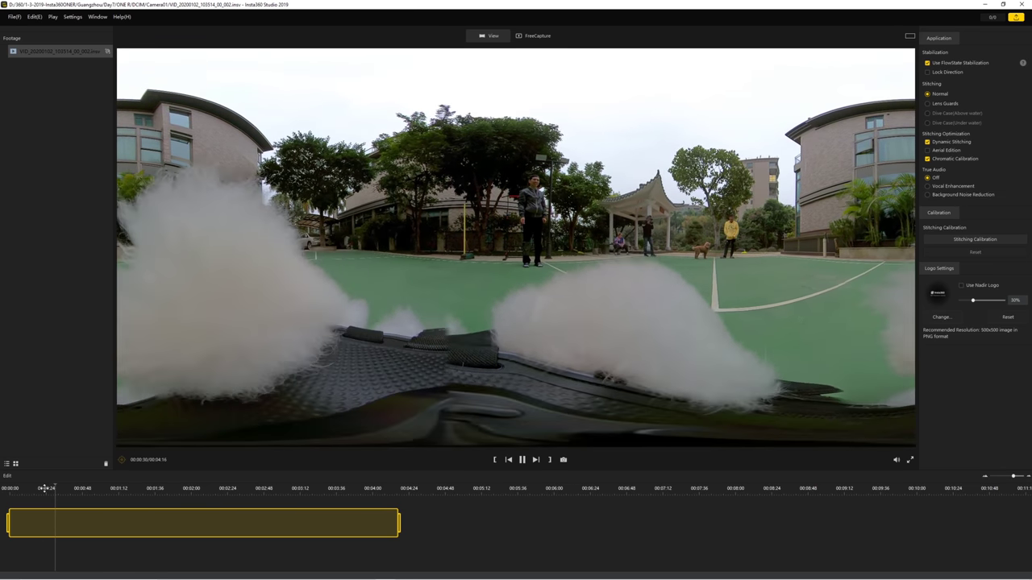
- Compare FlowState Stabilization off and on, keeping it on, and toggle Lock Direction
left_click(928, 62)
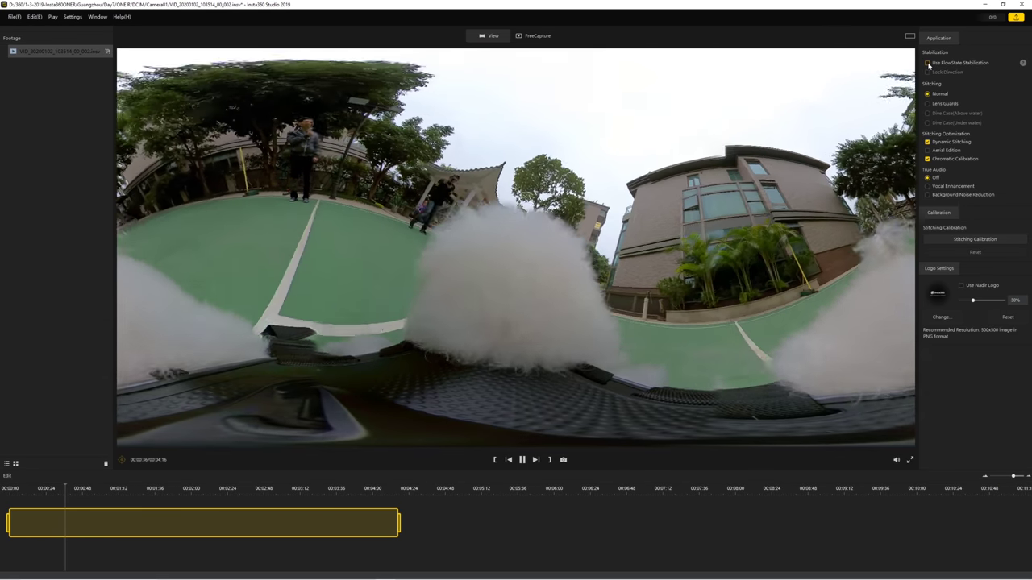
left_click(927, 63)
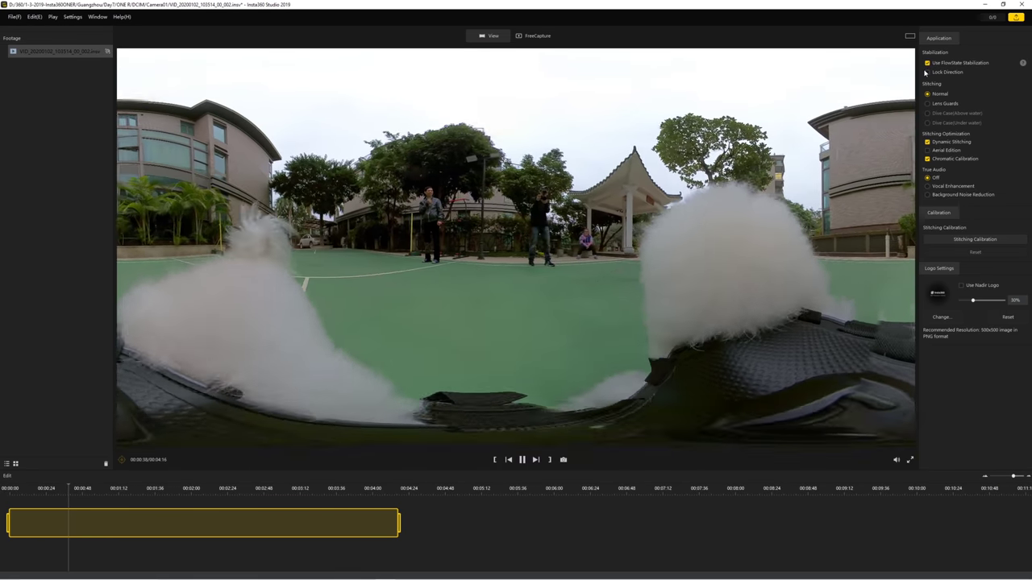
left_click(926, 73)
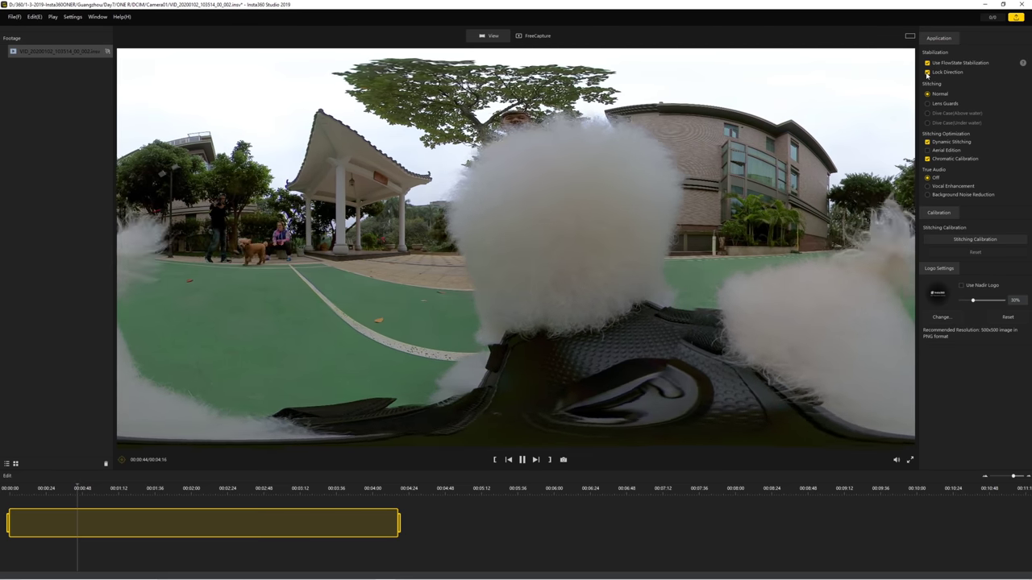
left_click(926, 72)
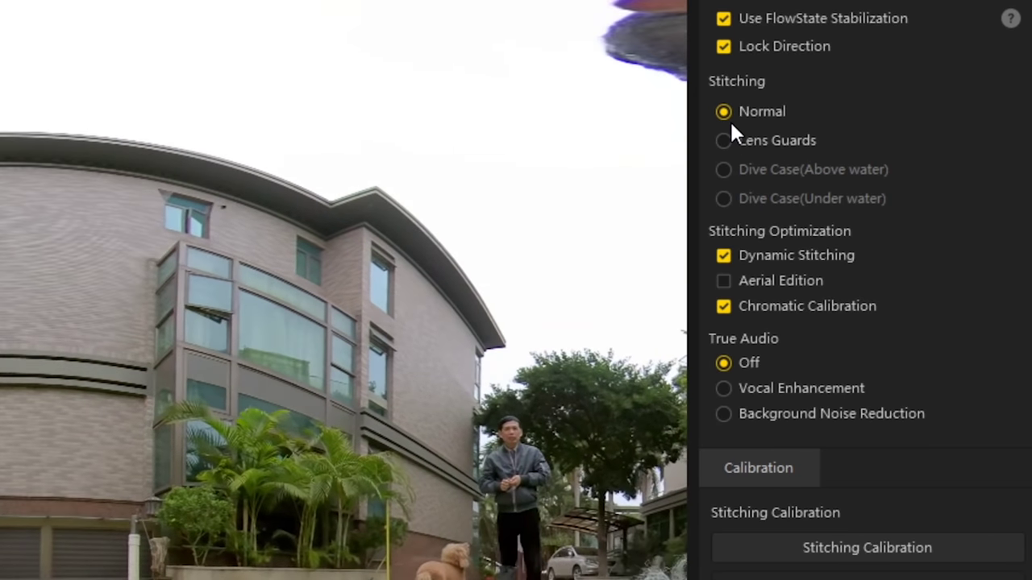
- Try Lens Guards, return to Normal stitching with Dynamic Stitching on, and save for export
left_click(722, 139)
left_click(721, 112)
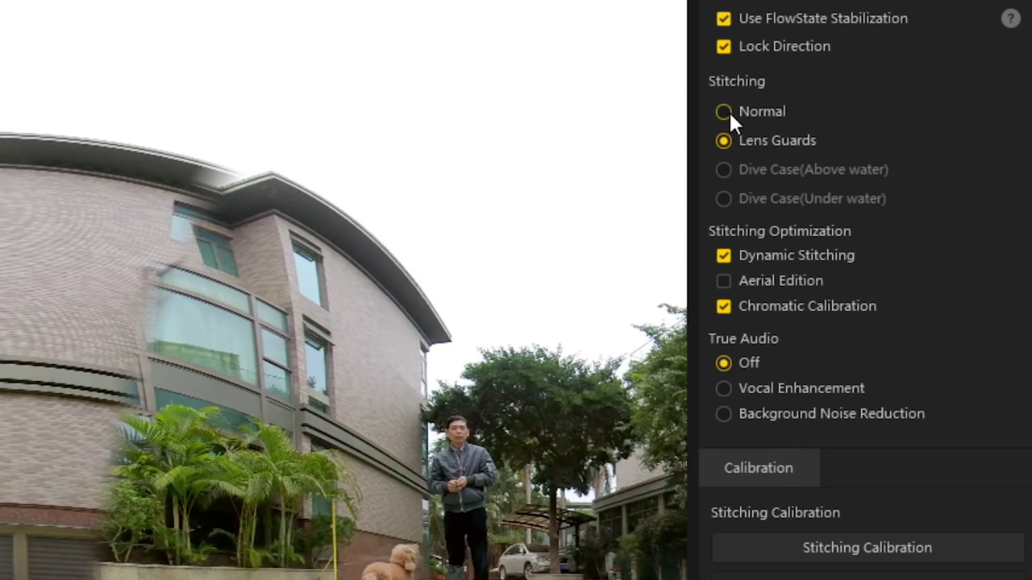
left_click(727, 111)
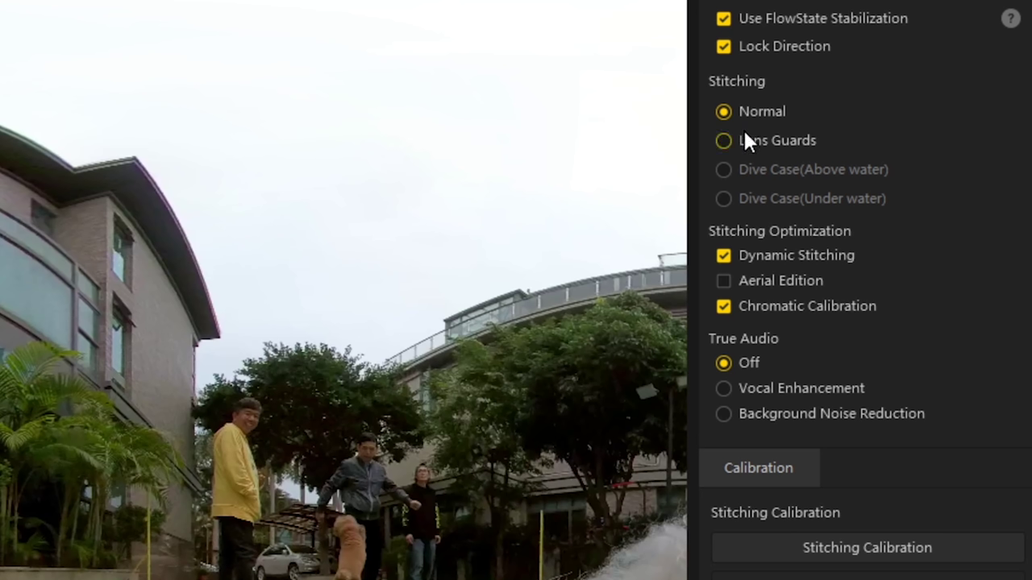
left_click(724, 254)
left_click(724, 254)
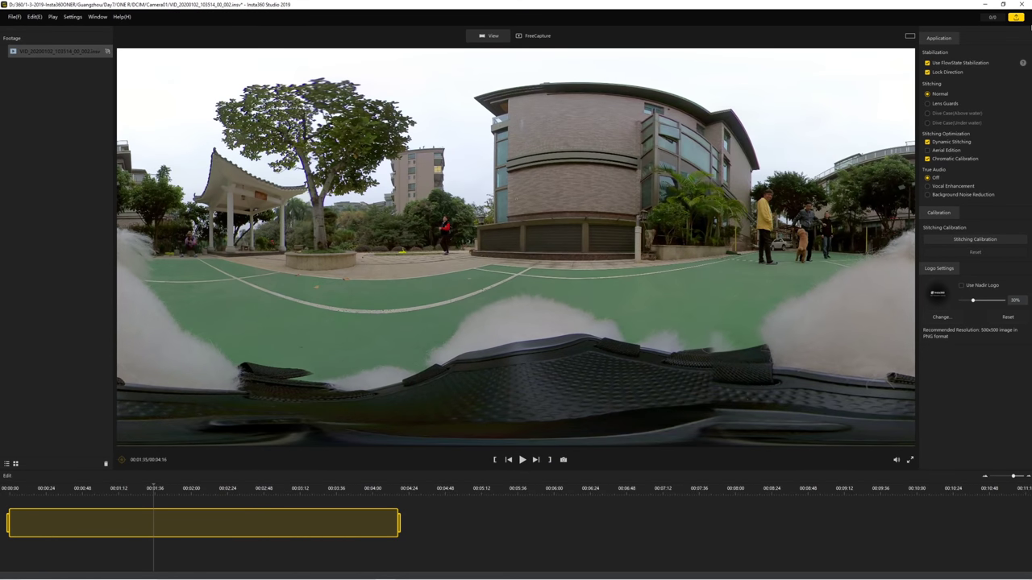
left_click(1015, 18)
left_click(529, 307)
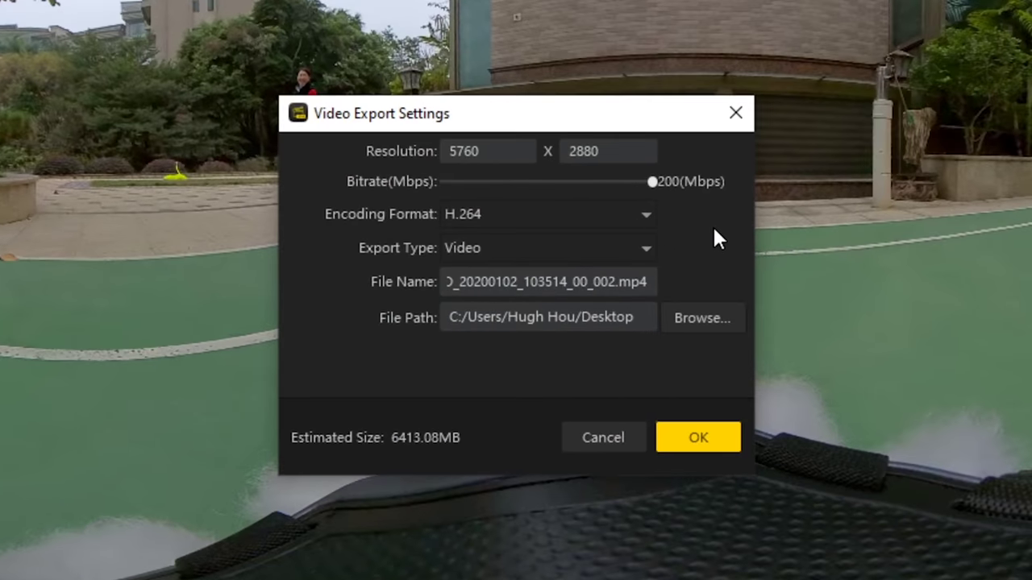
- Set Encoding Format to ProRes 422 and keep Video as the export type
left_click(646, 216)
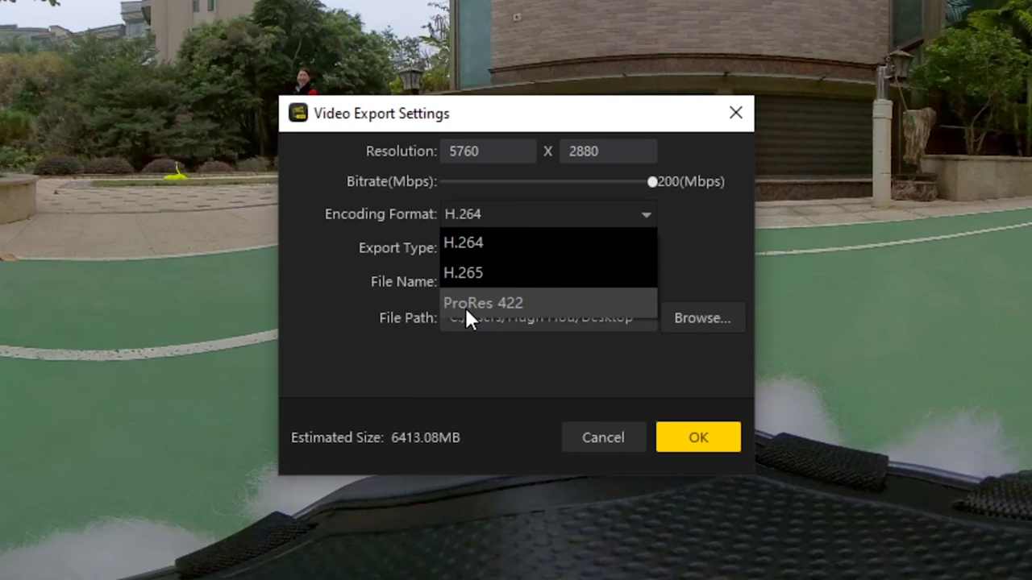
left_click(510, 304)
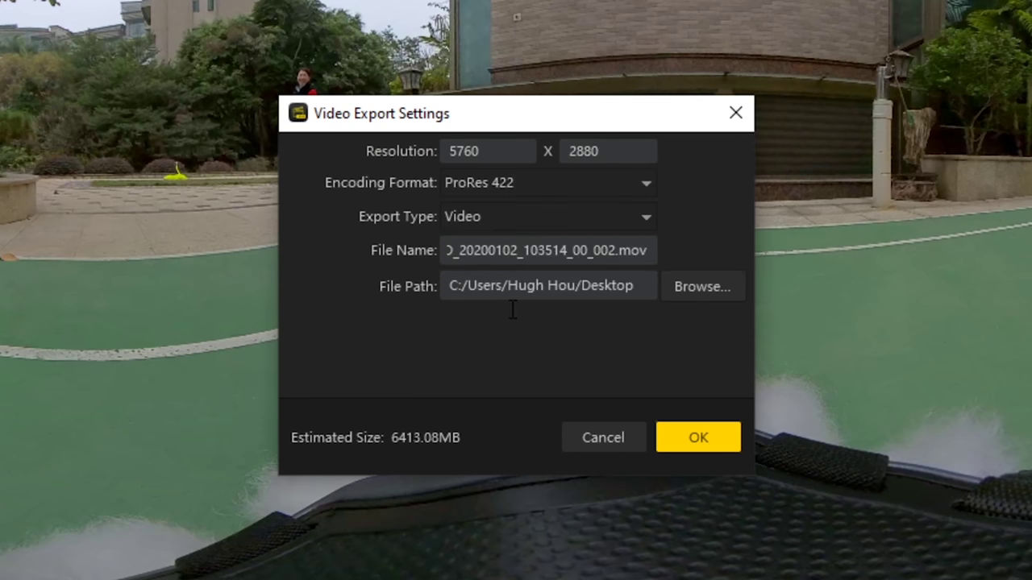
left_click(647, 216)
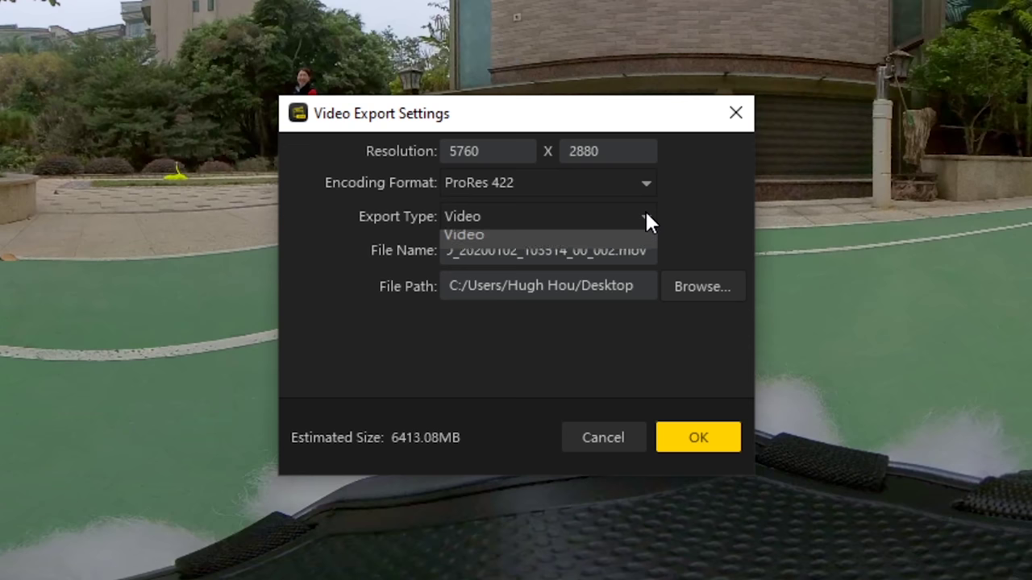
left_click(443, 243)
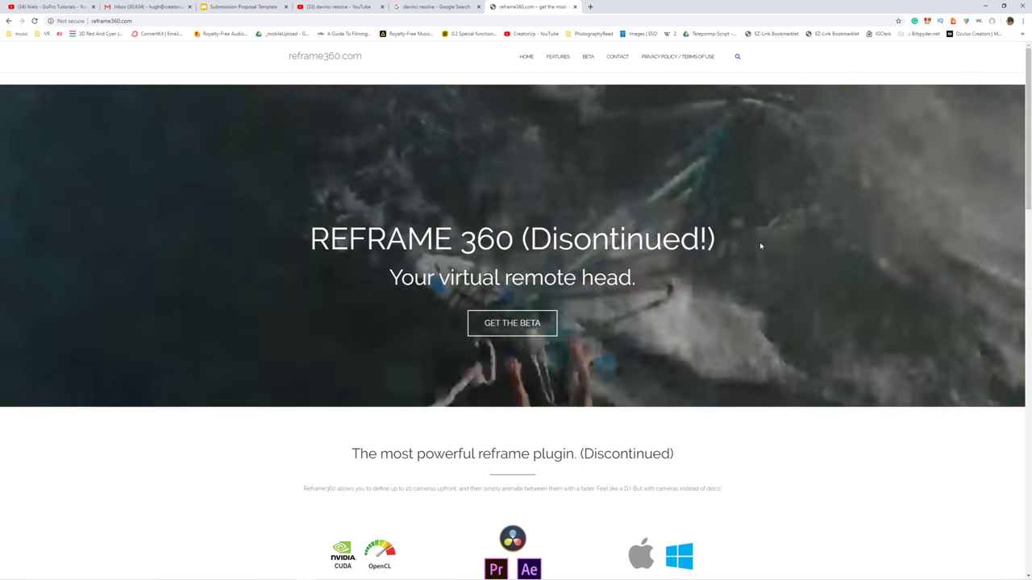
- Scroll to the Our Legal Address section and select the developer's name
scroll(760, 246, "down", 1)
scroll(760, 246, "down", 5)
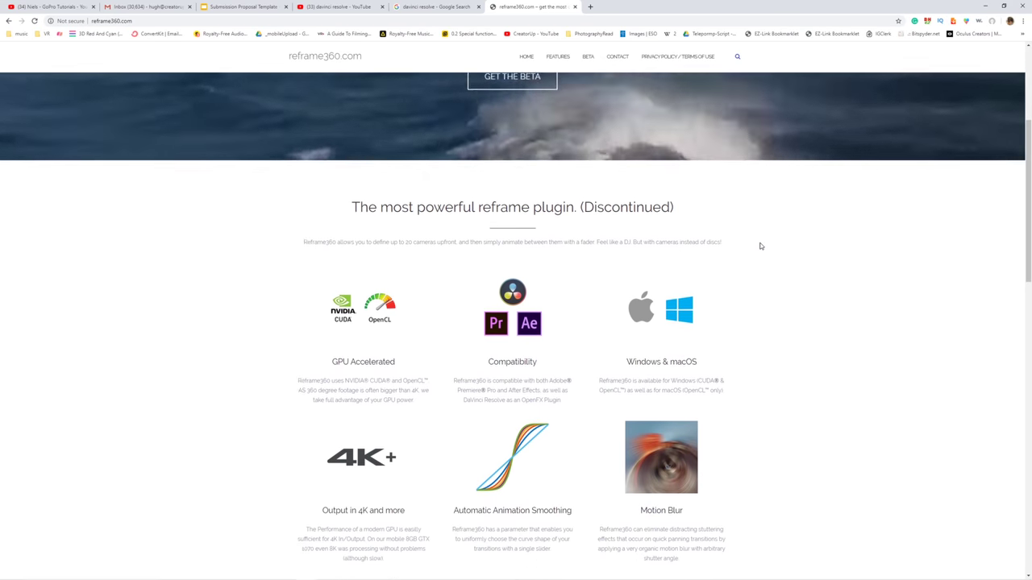
scroll(759, 246, "down", 4)
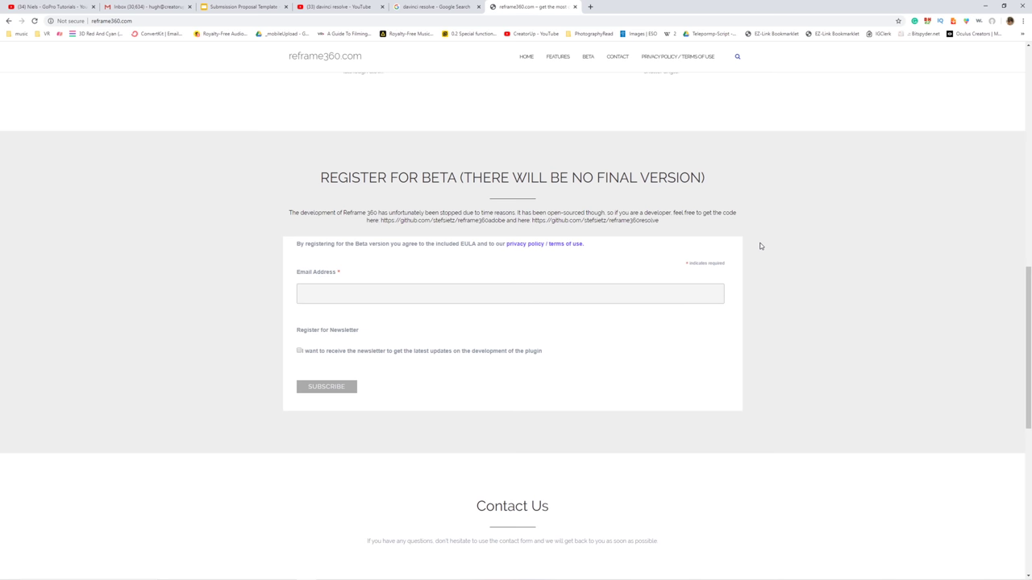
scroll(759, 246, "up", 2)
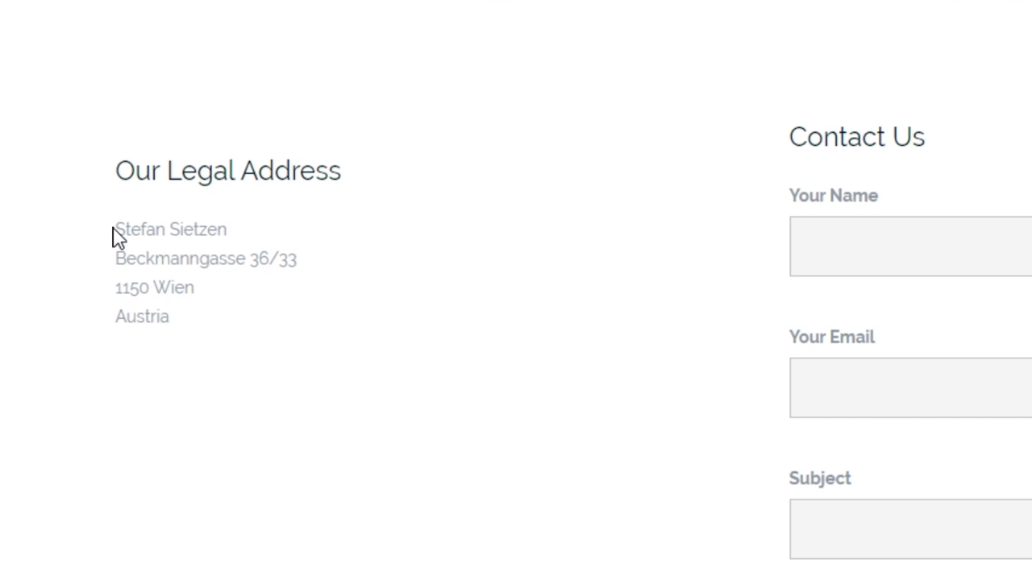
left_click_drag(114, 231, 239, 234)
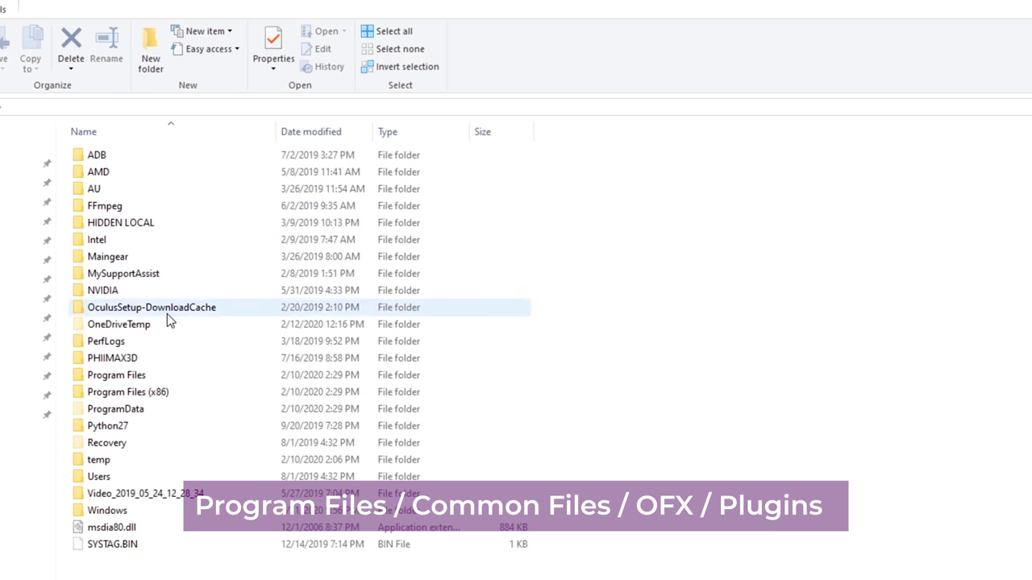
- Go to Program Files > Common Files > OFX > Plugins to find the Reframe360 folder
double_click(147, 375)
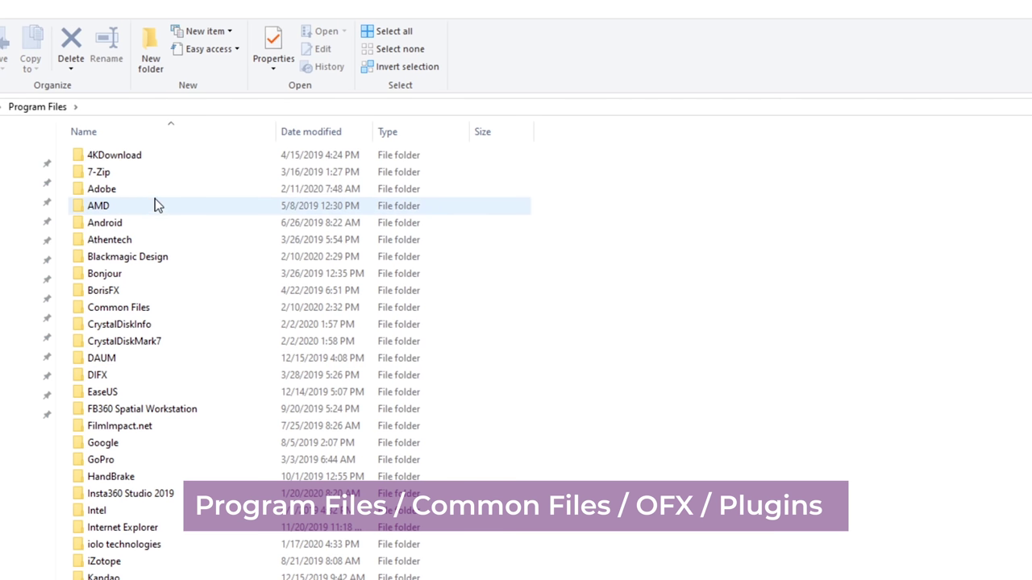
double_click(119, 307)
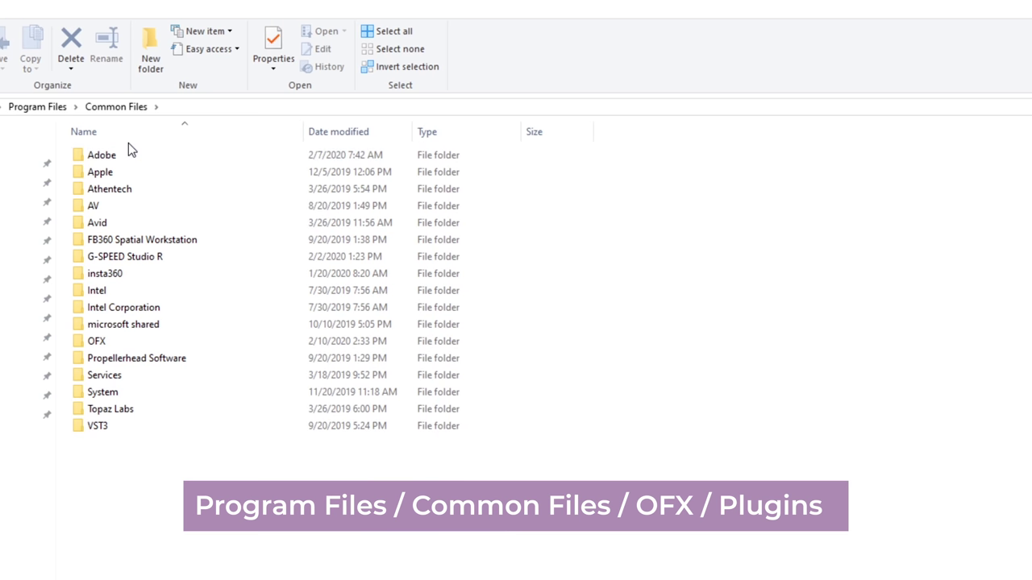
double_click(106, 346)
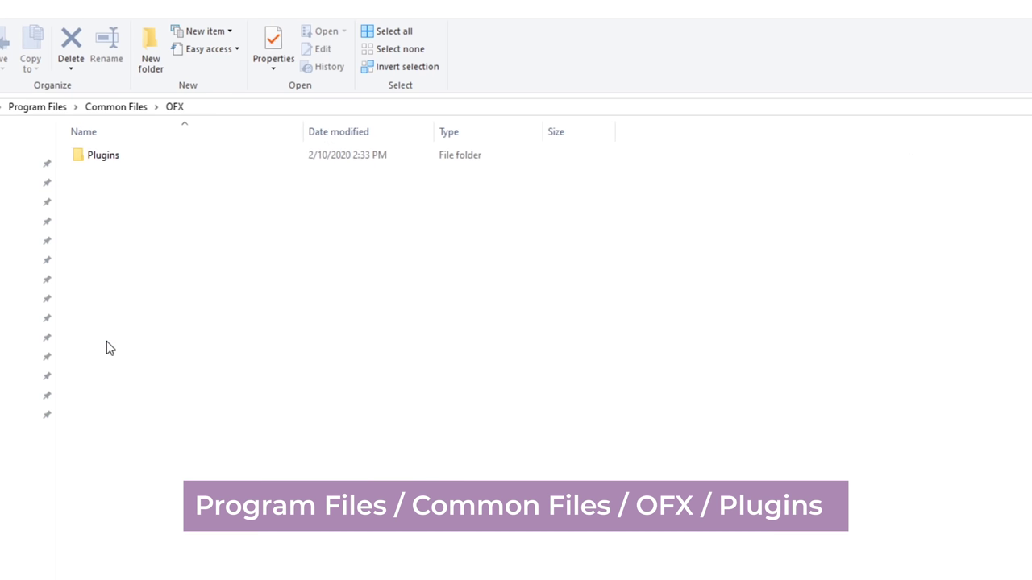
double_click(99, 158)
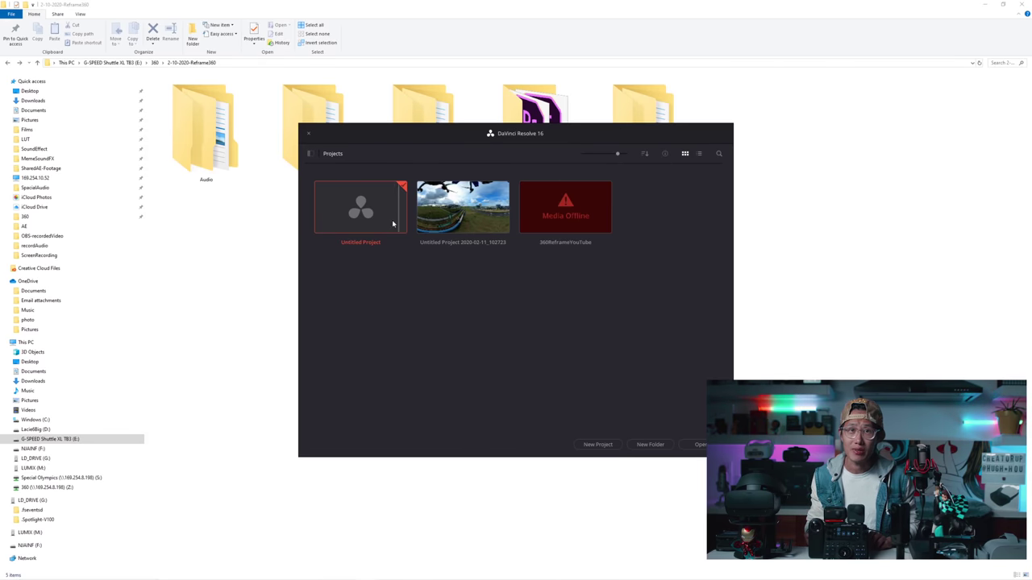
- Open Untitled Project from the DaVinci Resolve Project Manager
double_click(379, 218)
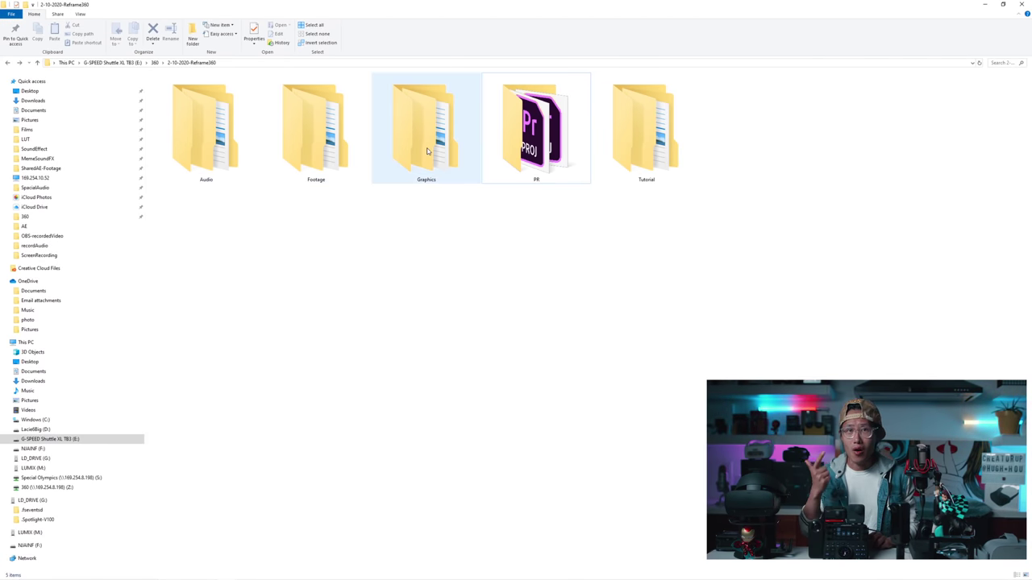
- Open the Audio, Graphics and Footage folders of 2-10-2020-Reframe360 in turn
double_click(226, 154)
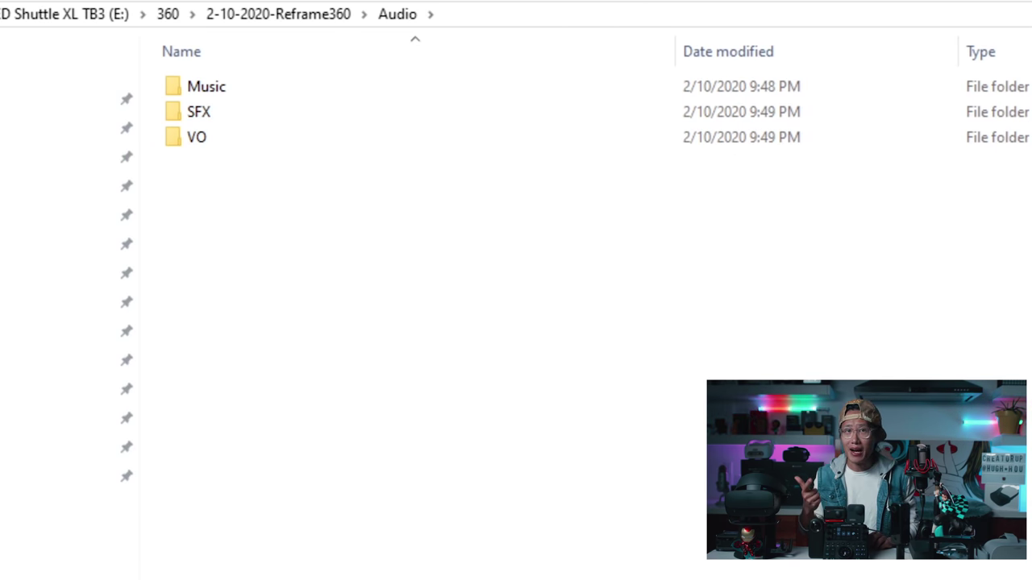
key("alt+Up")
double_click(419, 133)
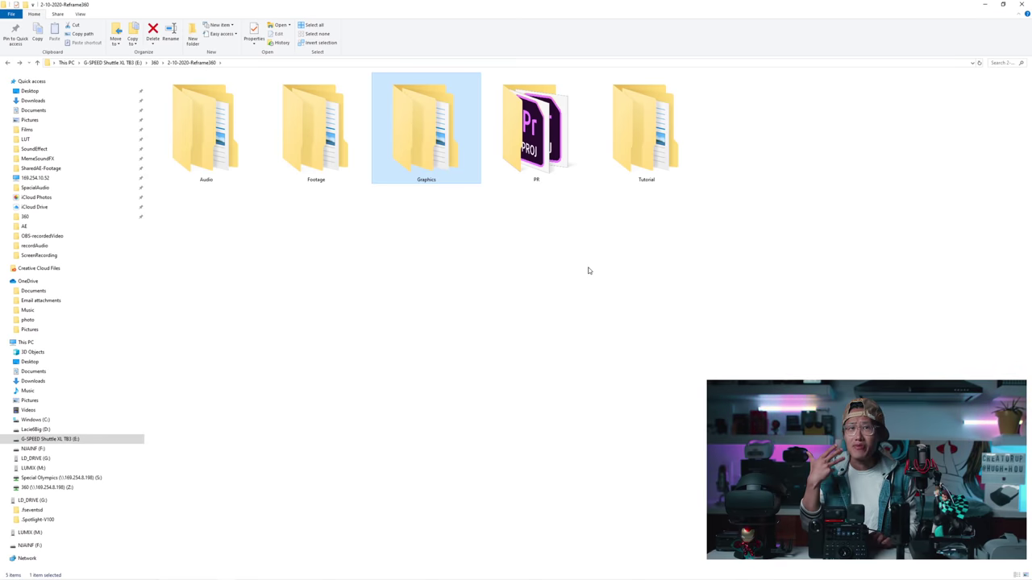
double_click(305, 137)
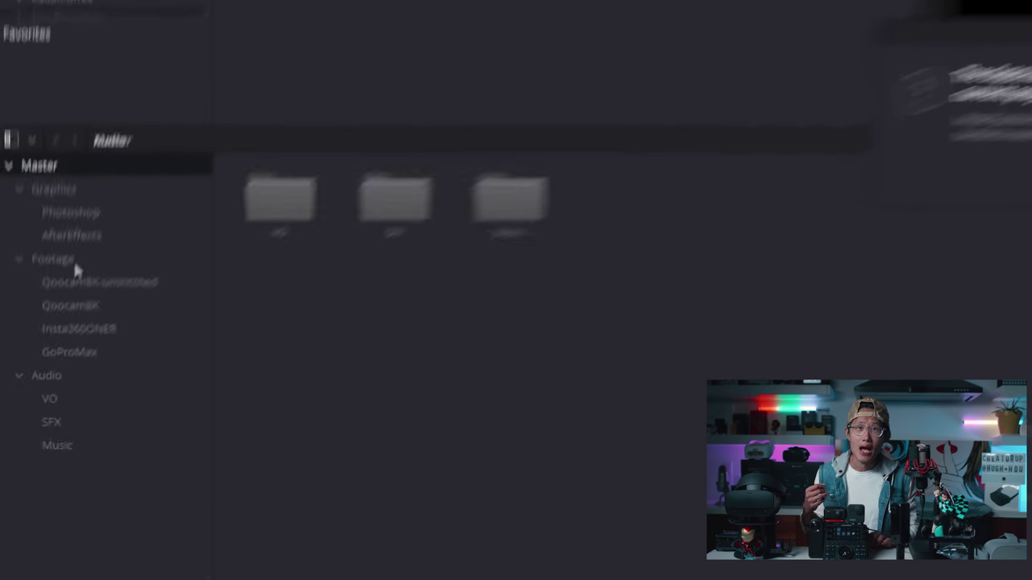
- Open the AfterEffects subbin in the media pool
left_click(69, 234)
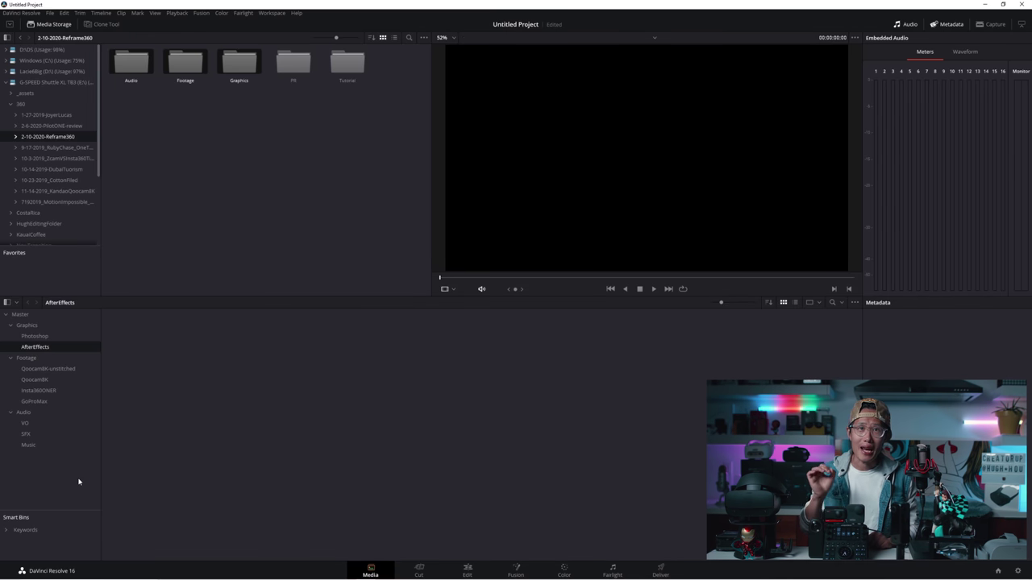
- Go to the Edit page and start a new timeline from the media pool's Timelines menu
left_click(467, 570)
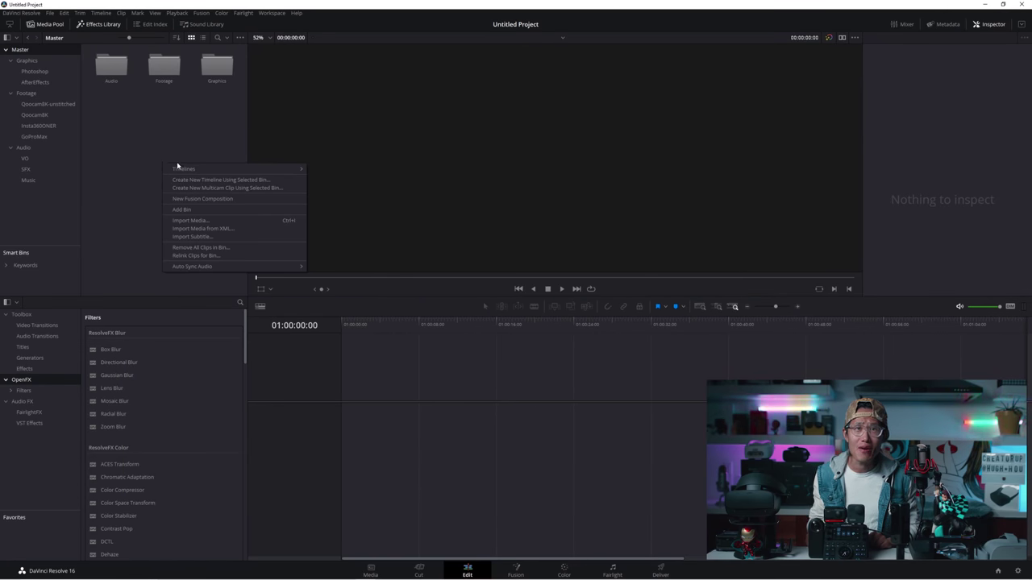
left_click(340, 171)
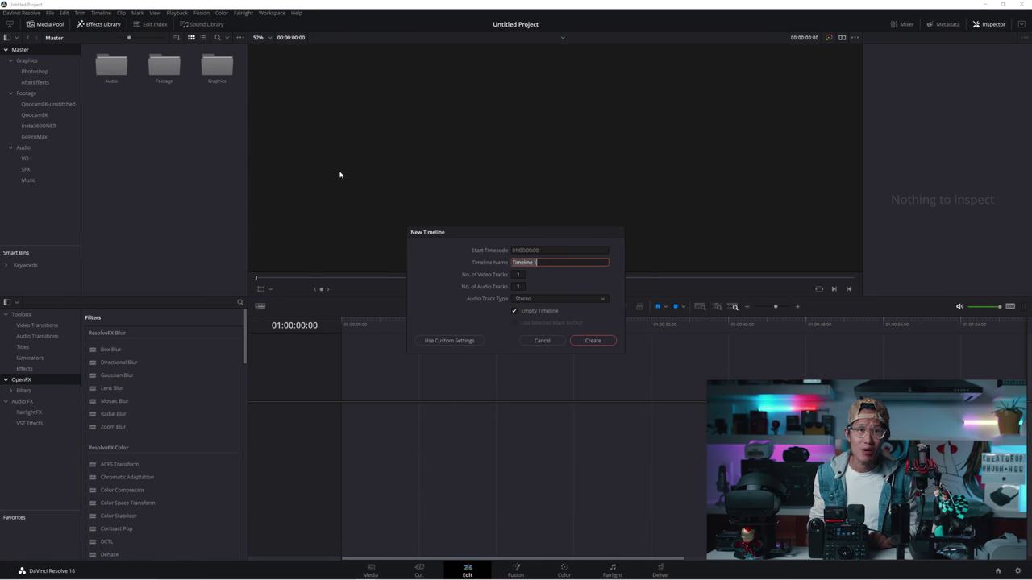
- Name the timeline YouTube1080P at 29.97 fps, with mismatched resolution set to Stretch frame to all corners
type("YouTU")
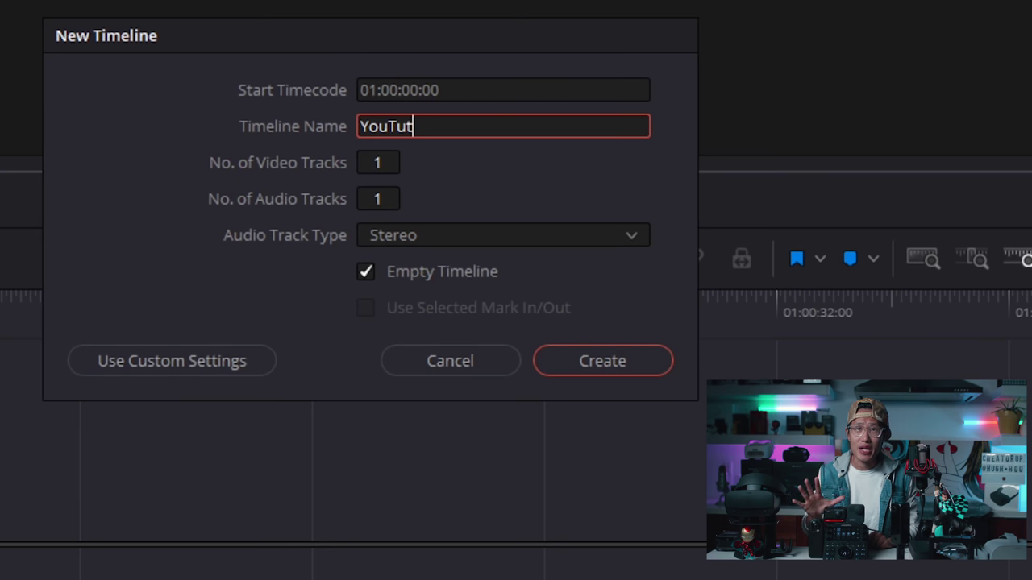
left_click(172, 360)
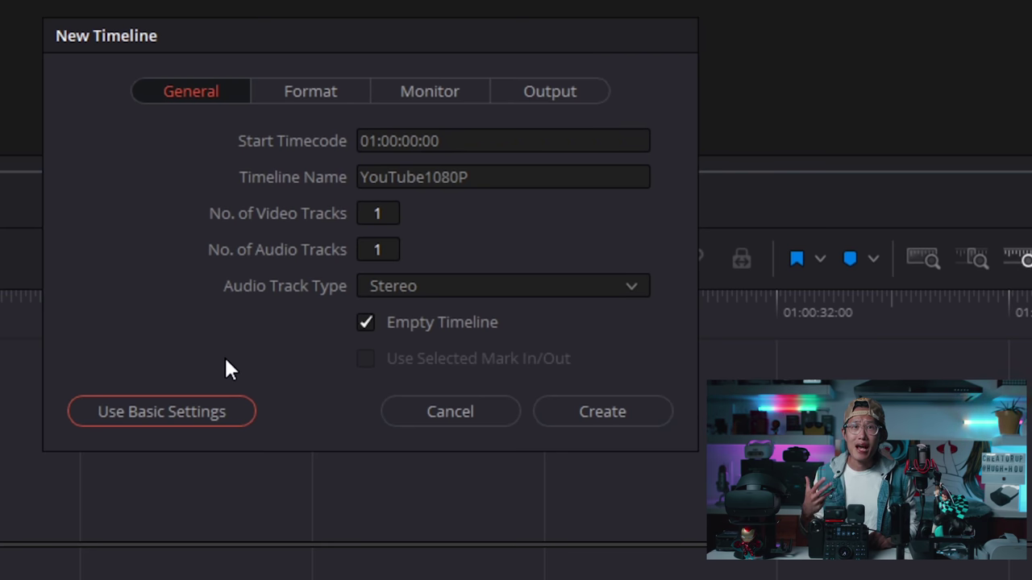
left_click(315, 94)
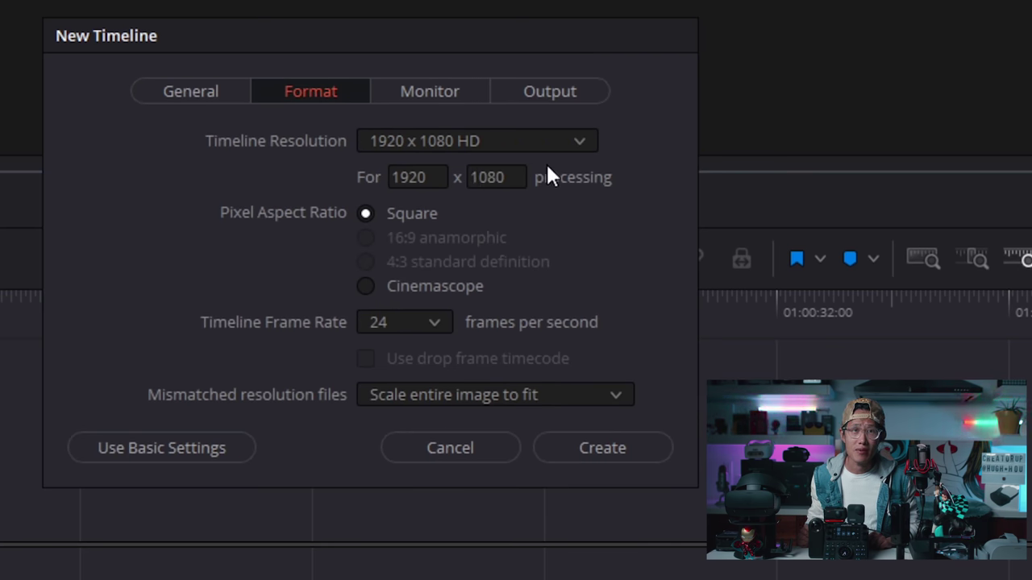
left_click(406, 317)
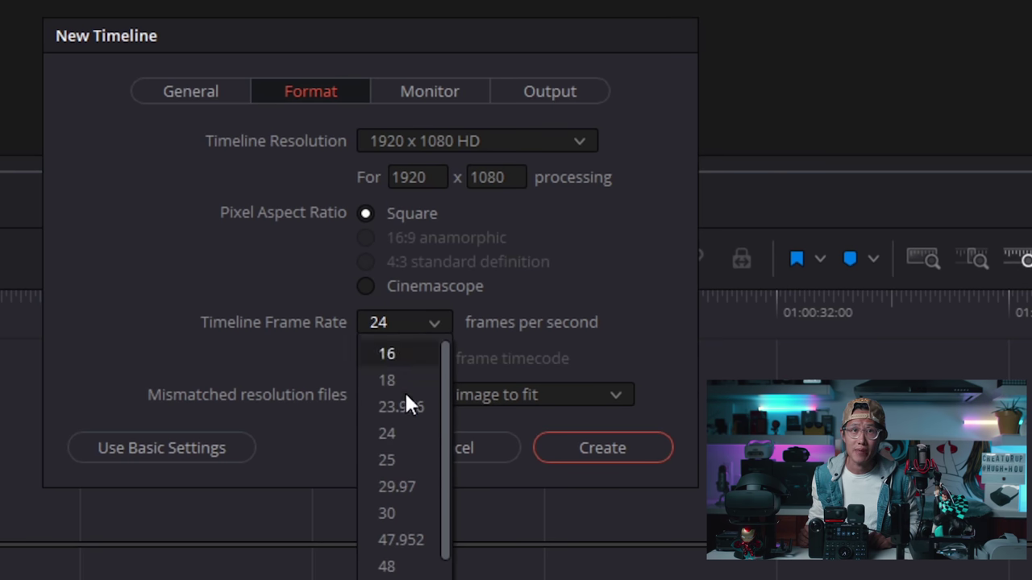
left_click(407, 487)
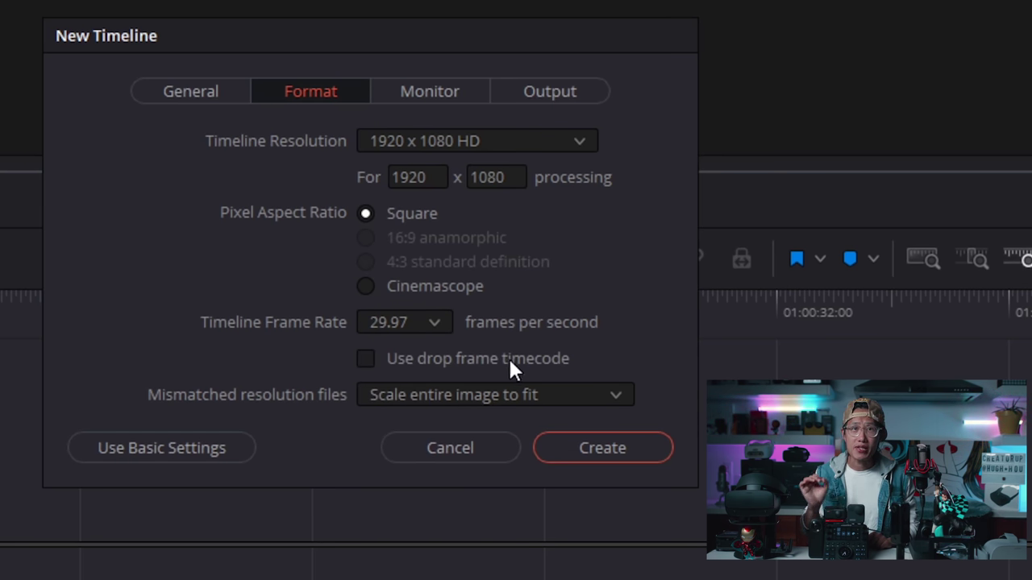
left_click(440, 396)
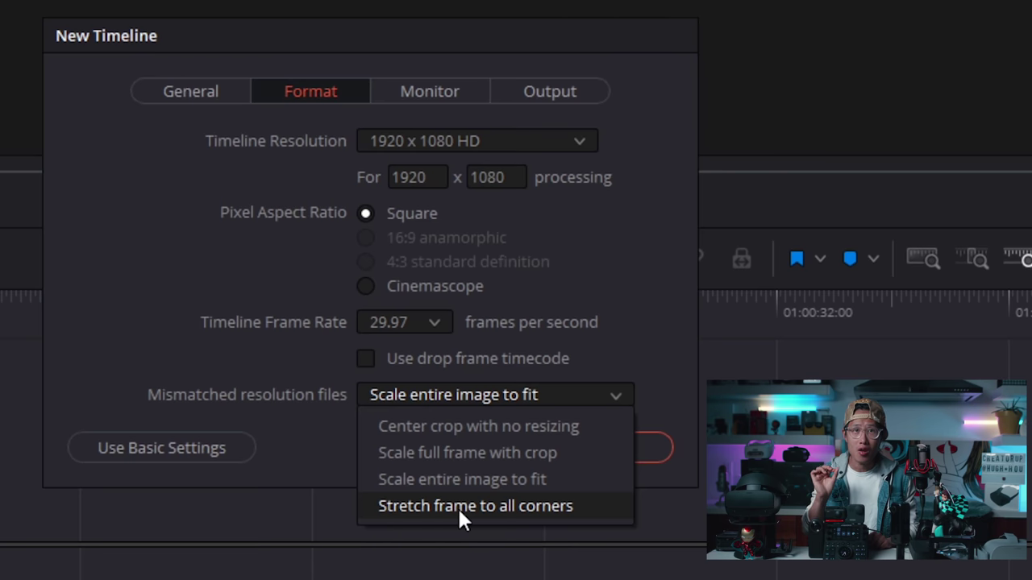
left_click(512, 506)
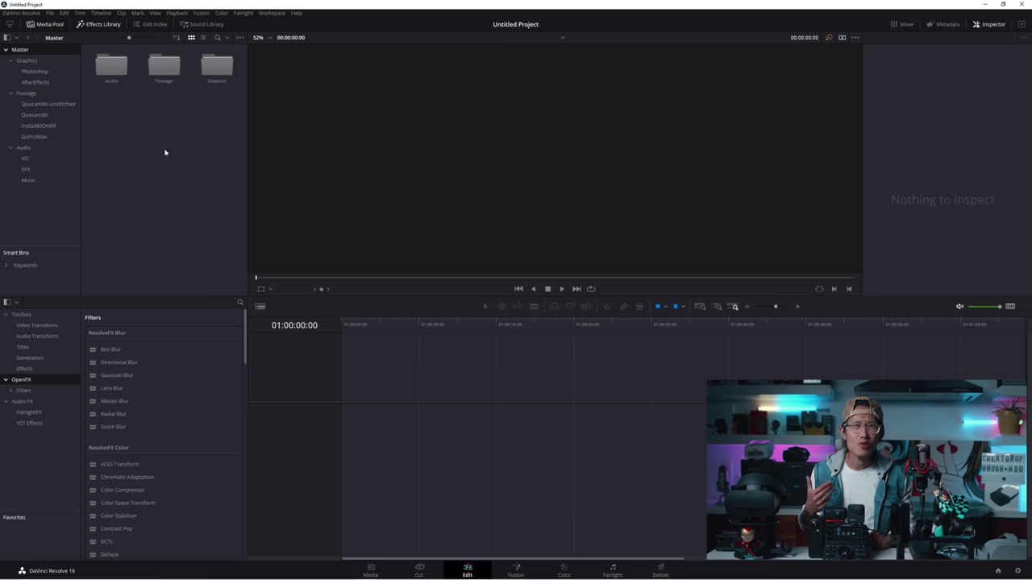
- Create the new timeline and place GoProMax clip GS010074.mov on it
right_click(166, 152)
mouse_move(191, 155)
left_click(385, 156)
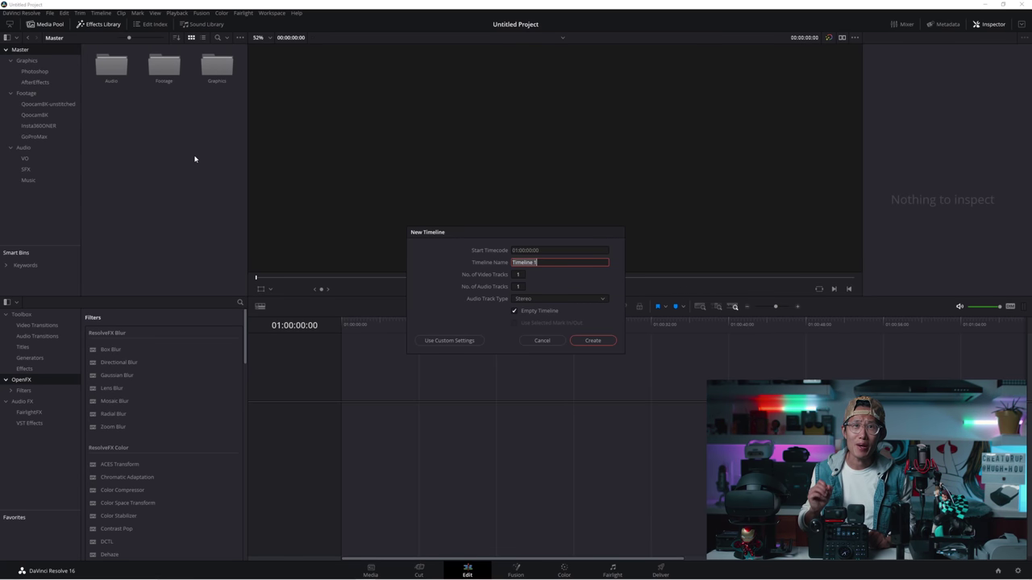
left_click(538, 341)
left_click(34, 136)
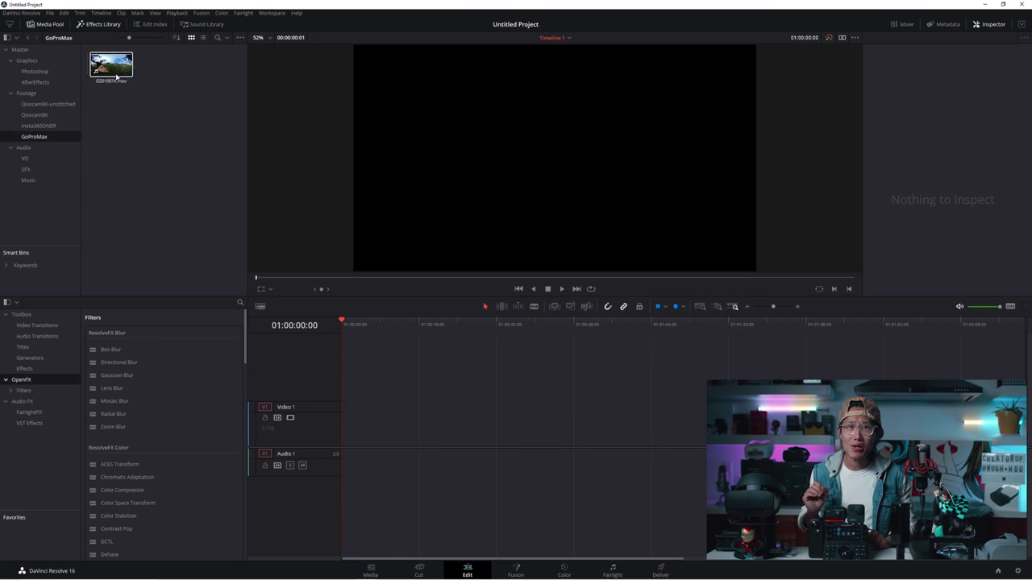
left_click_drag(110, 64, 345, 435)
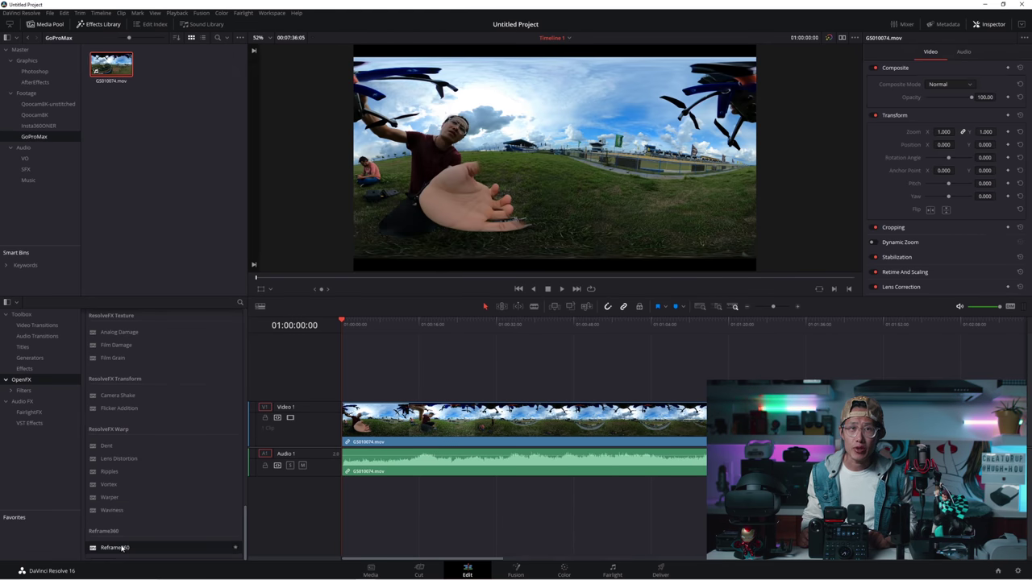
- Apply Reframe360 to the clip and tilt the view up to pitch 90
left_click_drag(470, 414, 472, 419)
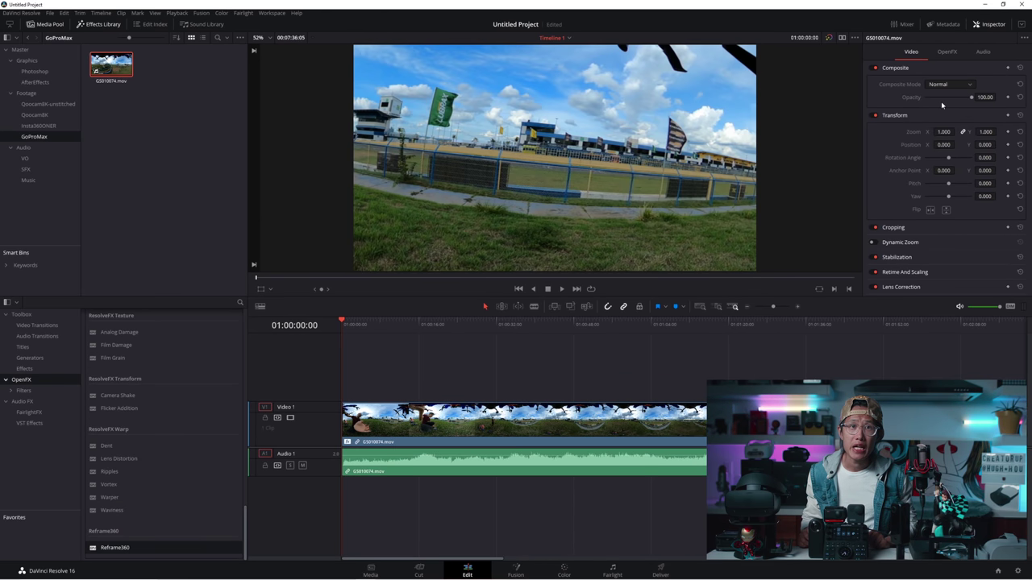
left_click(947, 52)
left_click_drag(949, 99, 924, 98)
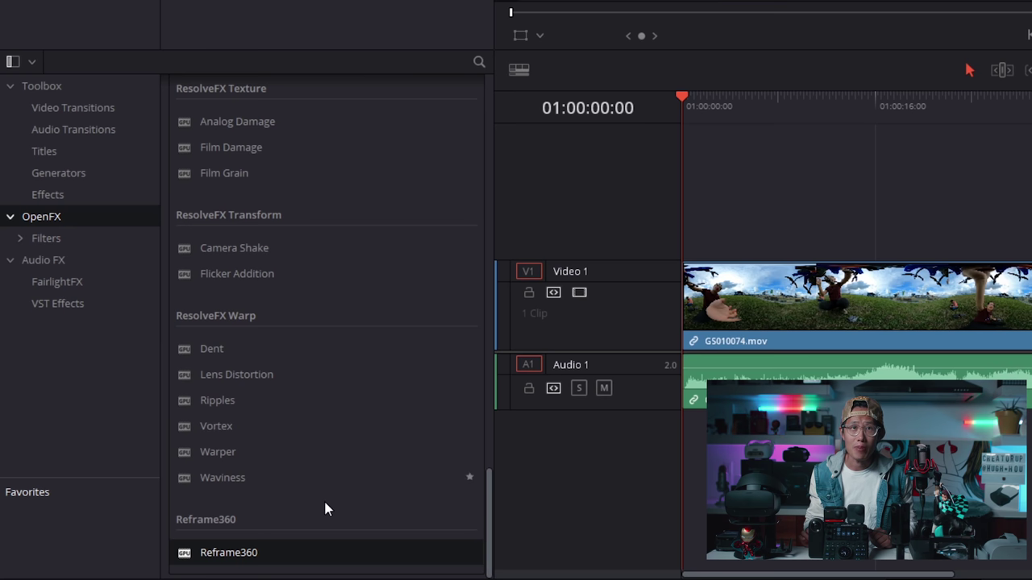
left_click(224, 548)
- Drop Reframe360 on the Video 1 clip and frame a rectilinear racetrack view at pitch -13.1
left_click_drag(224, 548, 805, 299)
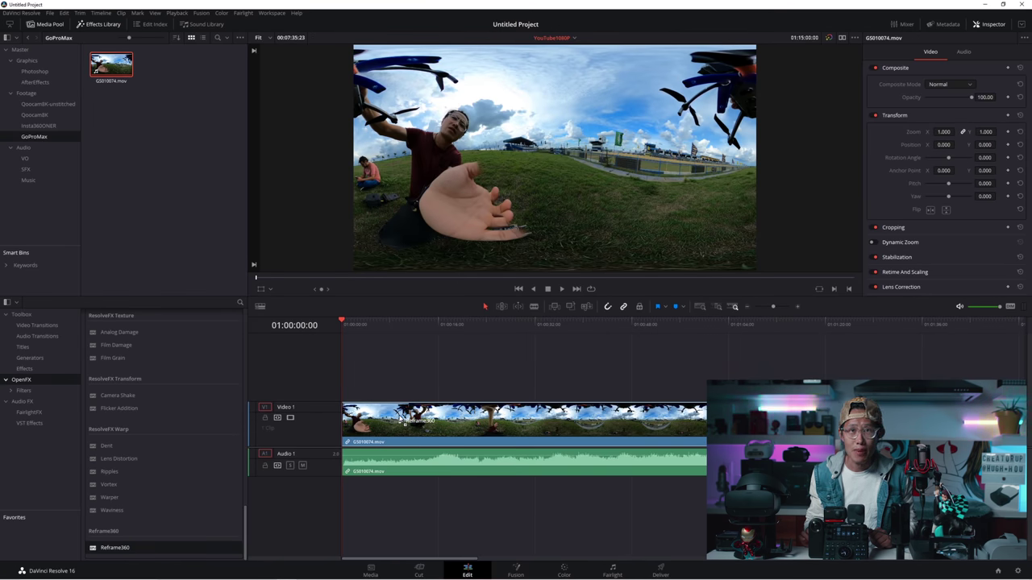
left_click_drag(403, 420, 411, 420)
left_click(987, 24)
left_click(988, 24)
left_click(944, 52)
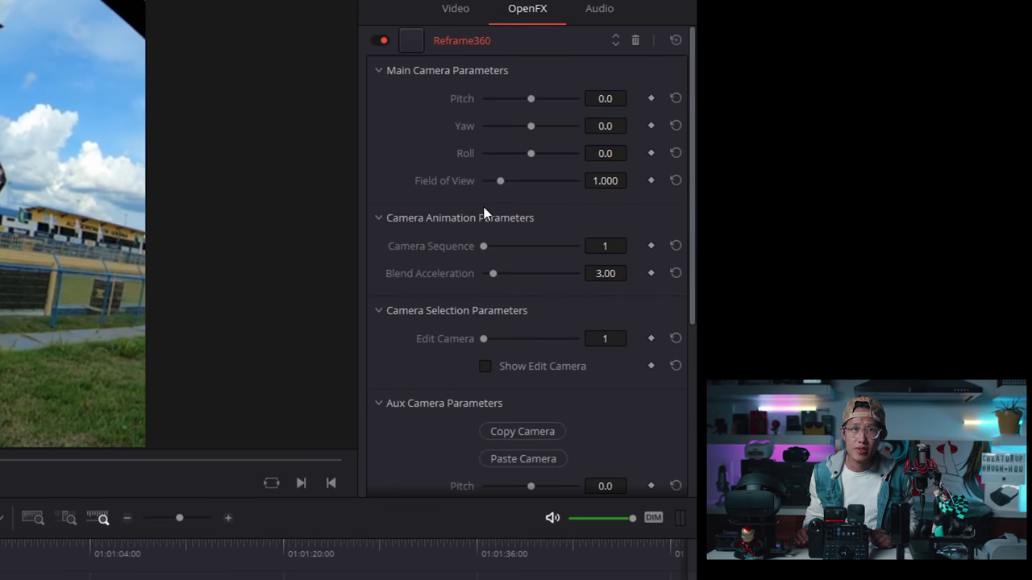
mouse_move(520, 101)
left_mouse_down()
mouse_move(548, 99)
mouse_move(470, 113)
mouse_move(525, 99)
left_mouse_up()
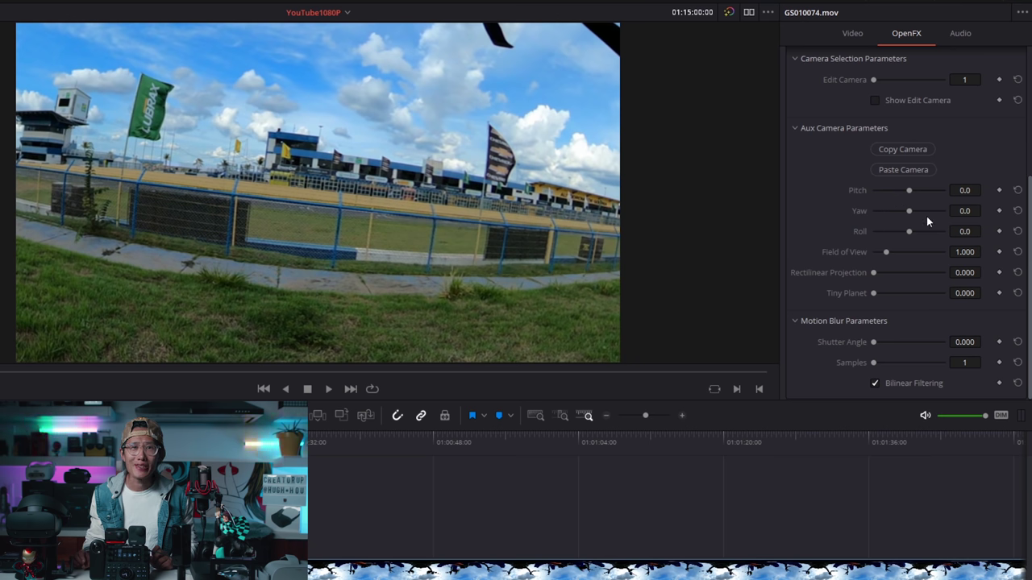
left_click_drag(876, 274, 954, 276)
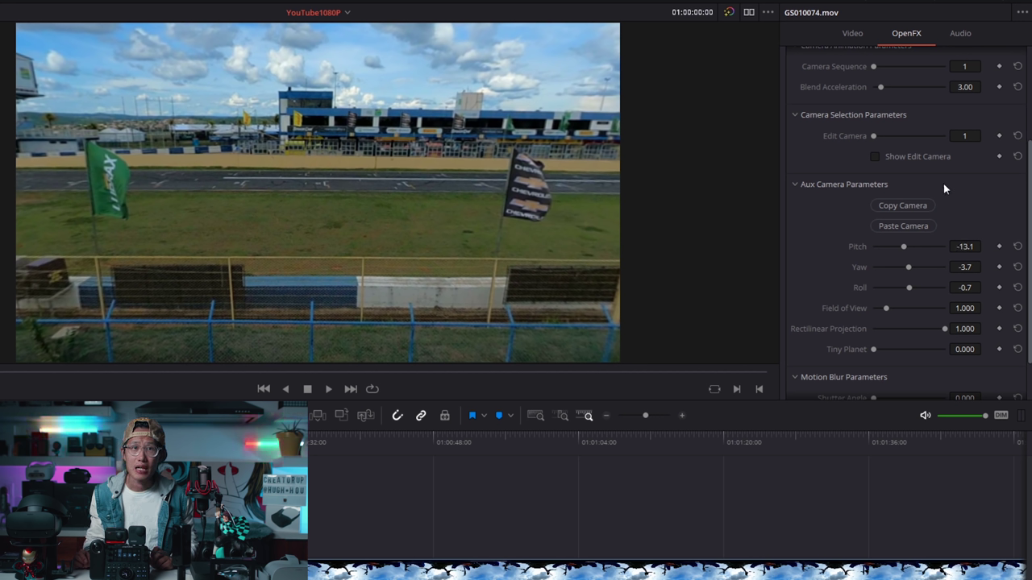
- Copy the current framing, paste it onto Edit Camera 2, and narrow its field of view
left_click(916, 207)
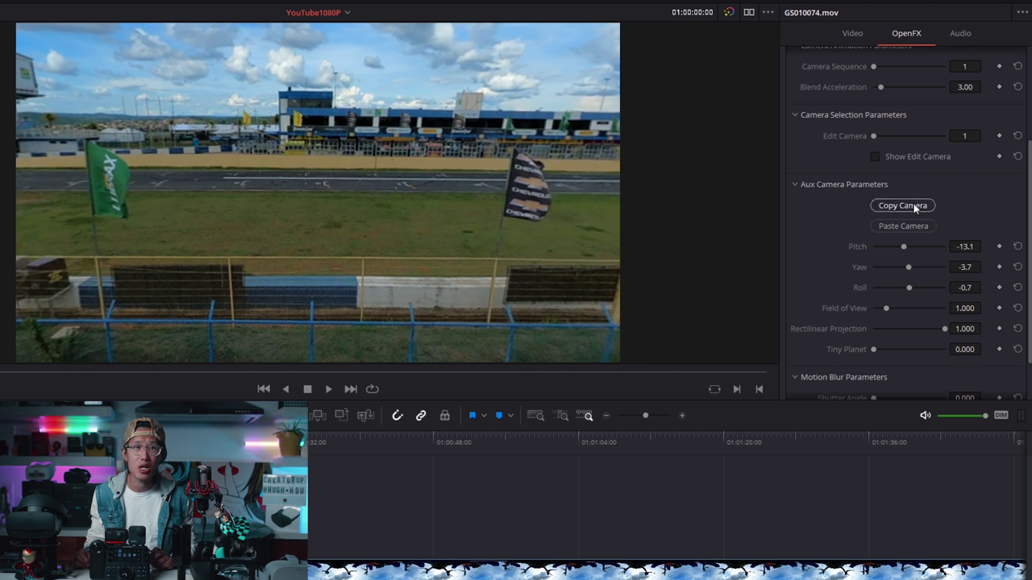
left_click(963, 135)
type("2")
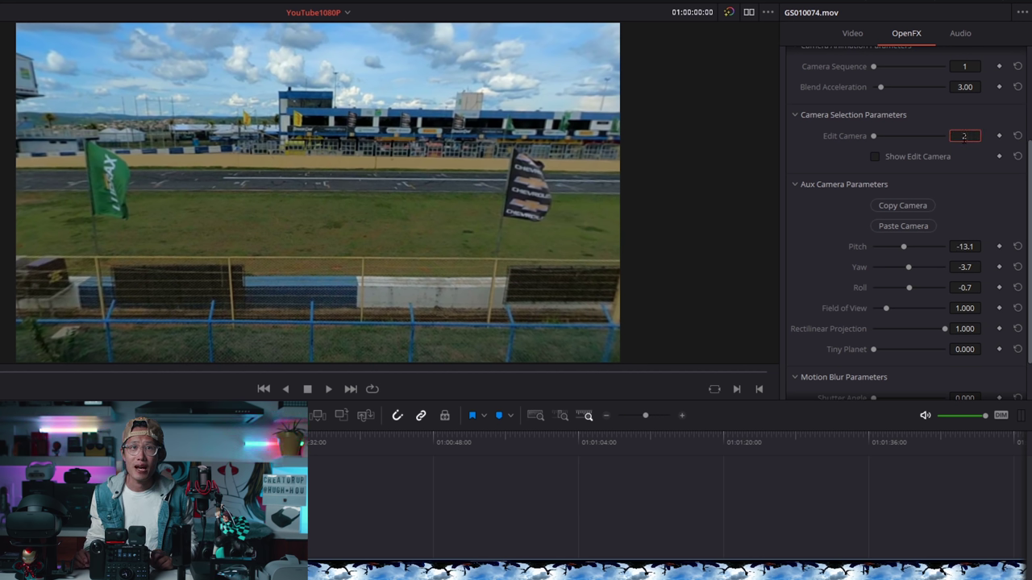
key("Return")
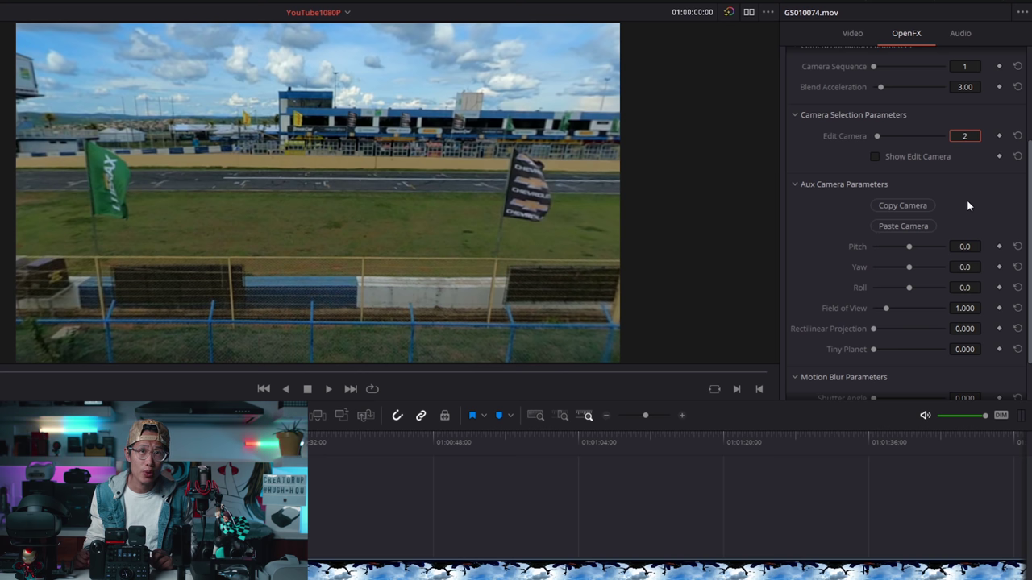
left_click(872, 155)
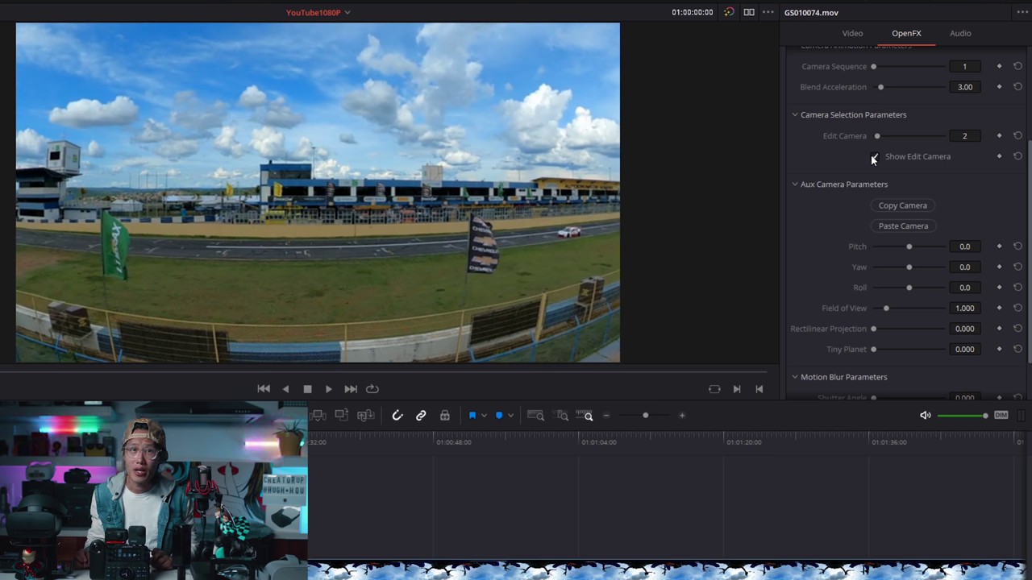
left_click(907, 227)
left_click_drag(886, 308, 884, 308)
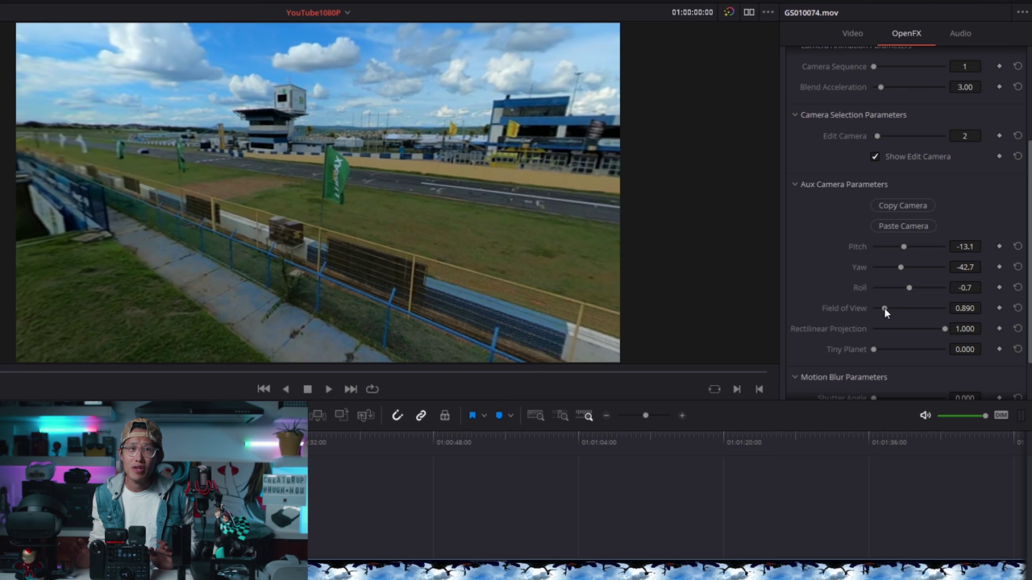
left_click_drag(884, 308, 883, 309)
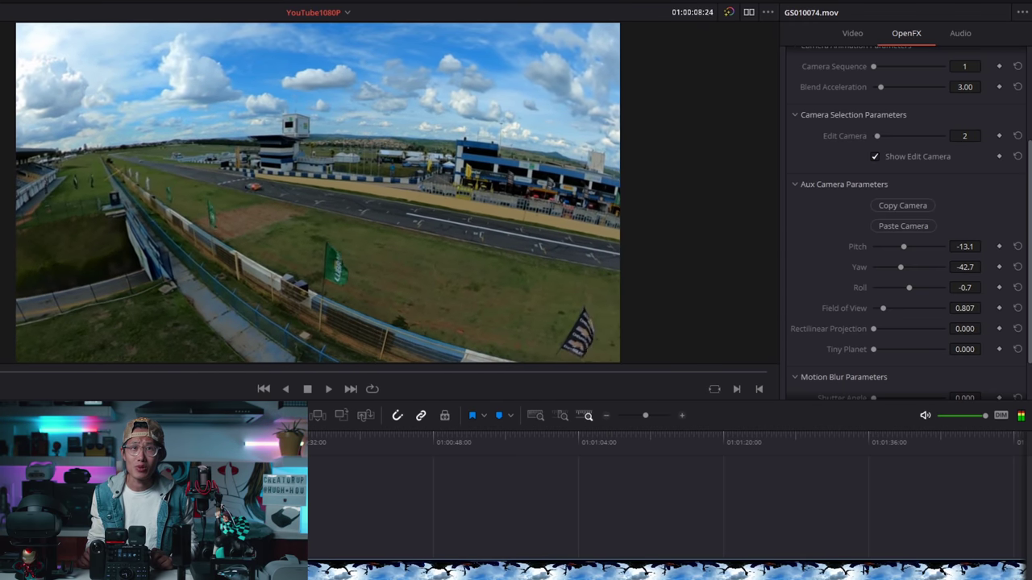
- Switch to Edit Camera 3 and aim it along the track to the right
left_click(965, 137)
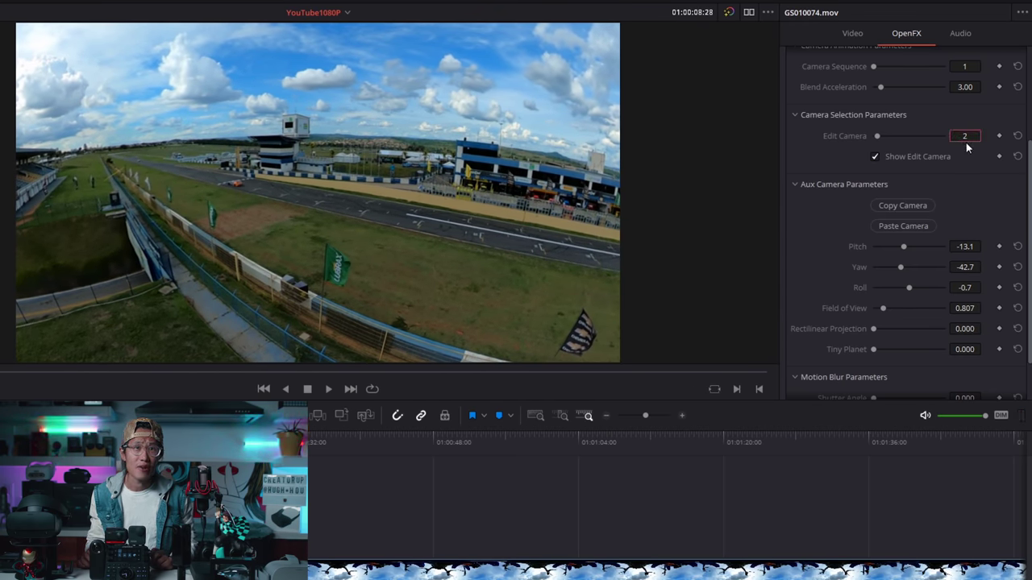
key("Return")
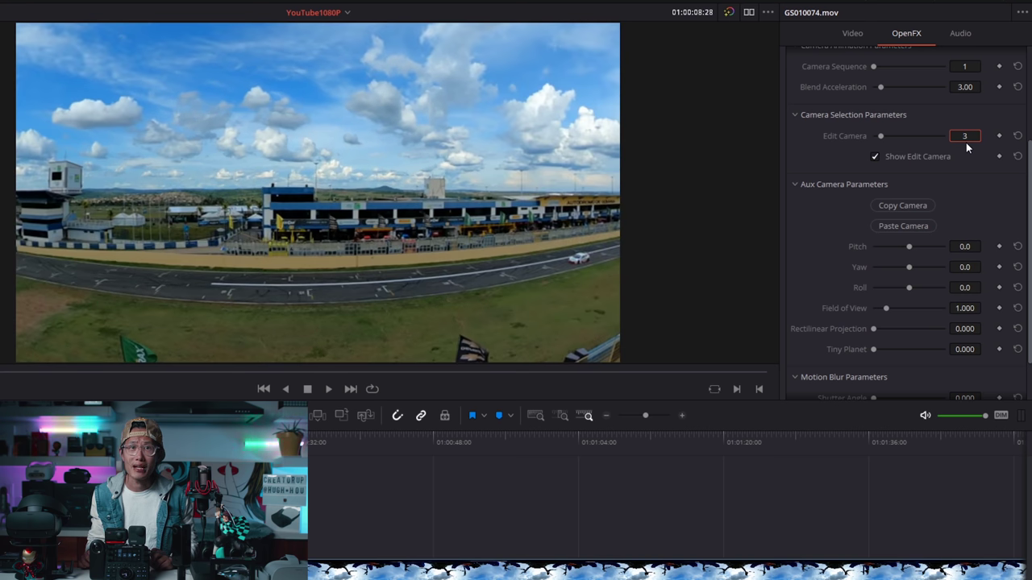
left_click(903, 226)
mouse_move(902, 246)
left_mouse_down()
mouse_move(917, 265)
mouse_move(909, 252)
left_mouse_up()
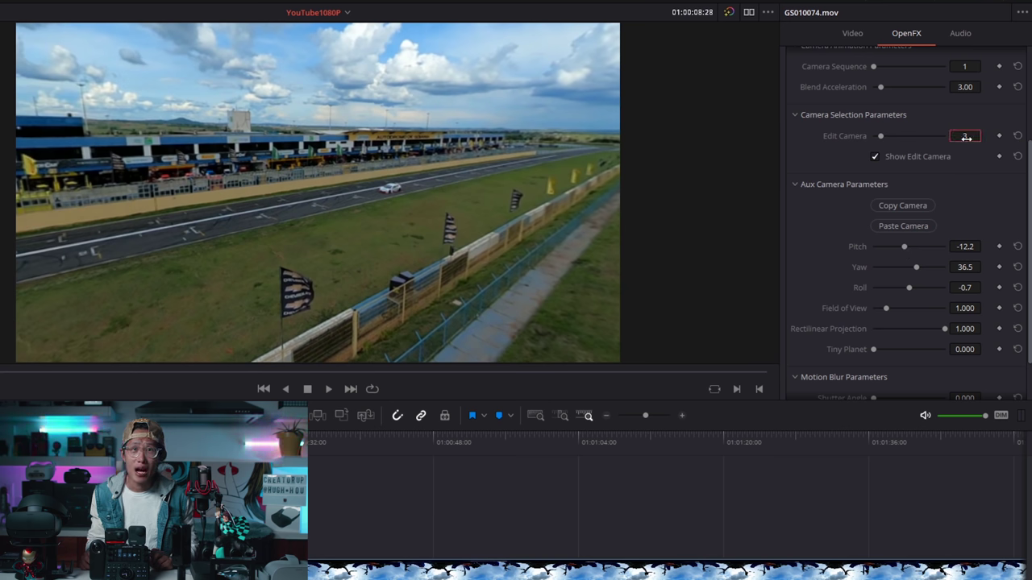
- Frame Edit Camera 4 at pitch -25.8, yaw -2.3, roll -1.6, FOV 0.931, and copy it
key("Return")
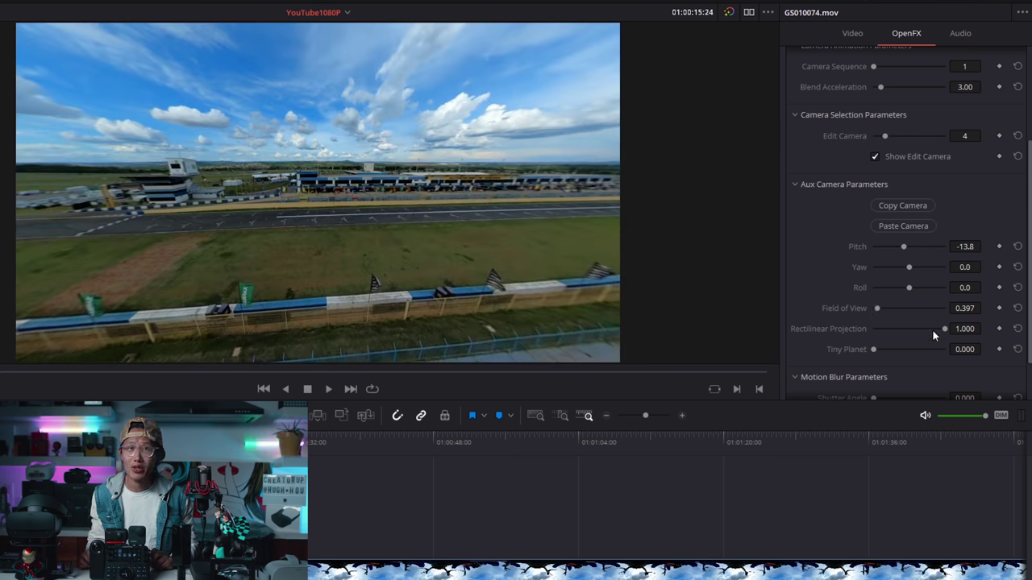
mouse_move(885, 308)
left_mouse_down()
mouse_move(843, 333)
mouse_move(884, 308)
left_mouse_up()
left_click_drag(993, 271, 979, 287)
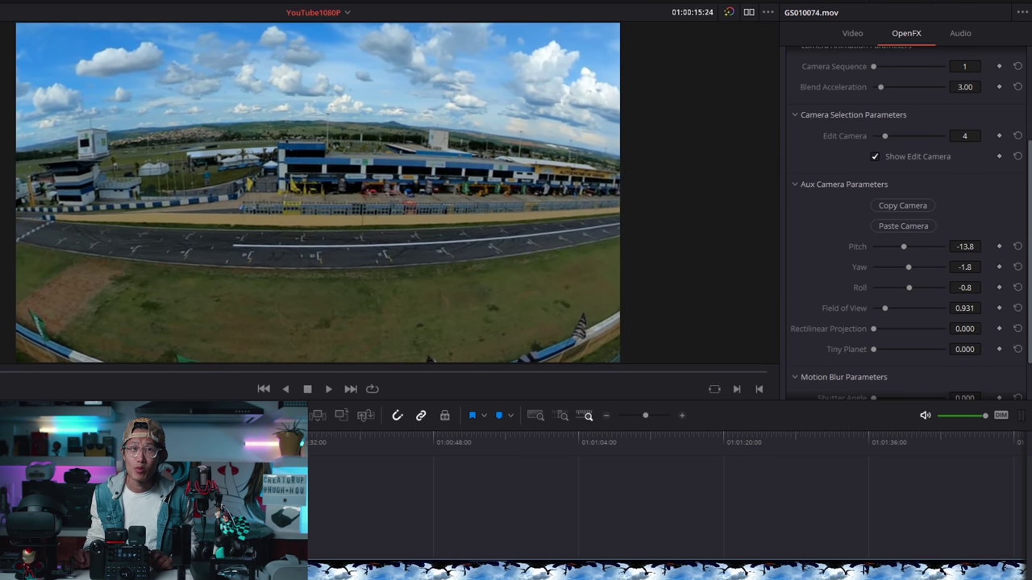
left_click_drag(980, 247, 963, 246)
left_click_drag(912, 271, 907, 270)
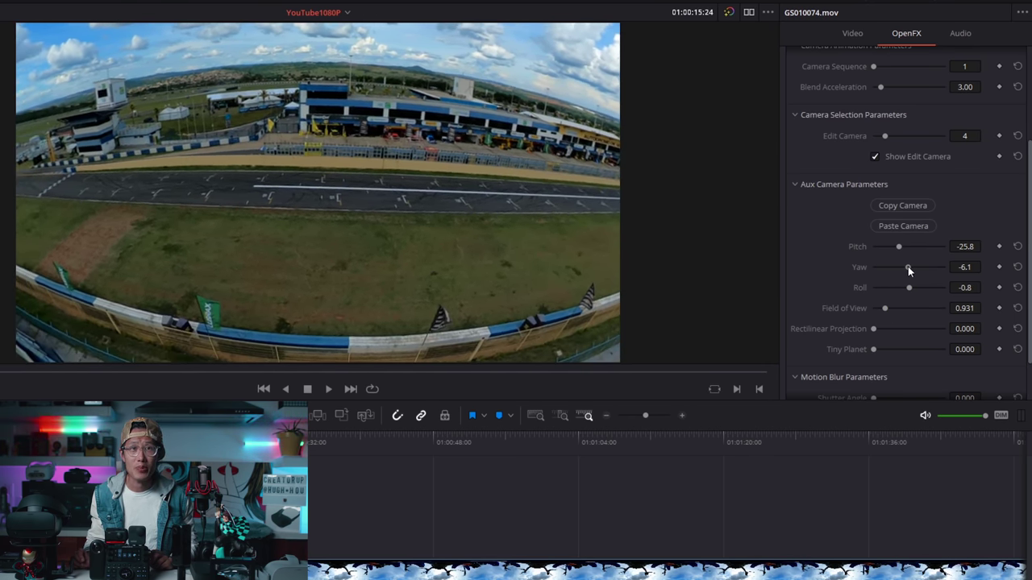
left_click_drag(1006, 266, 965, 268)
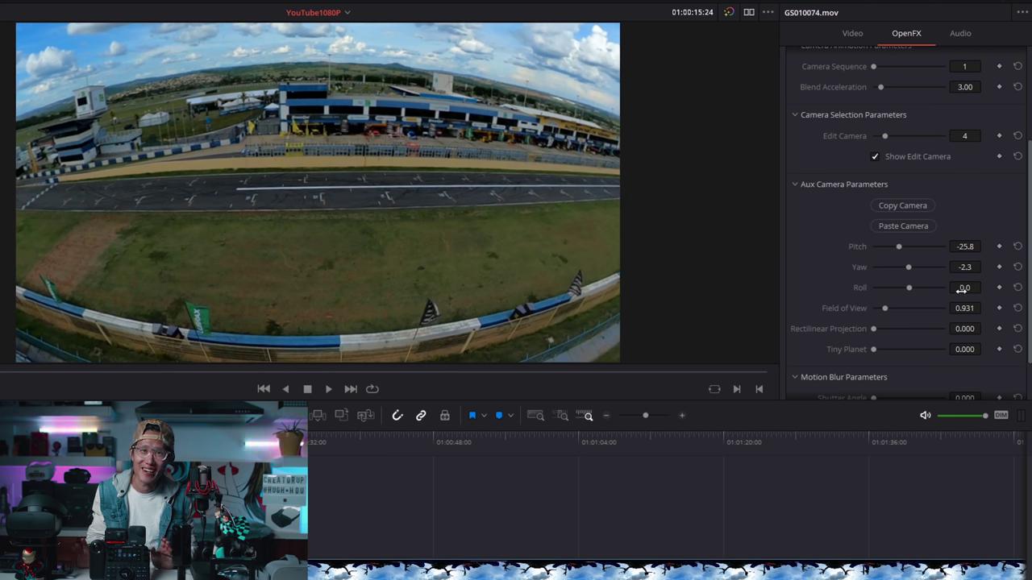
left_click_drag(964, 288, 961, 288)
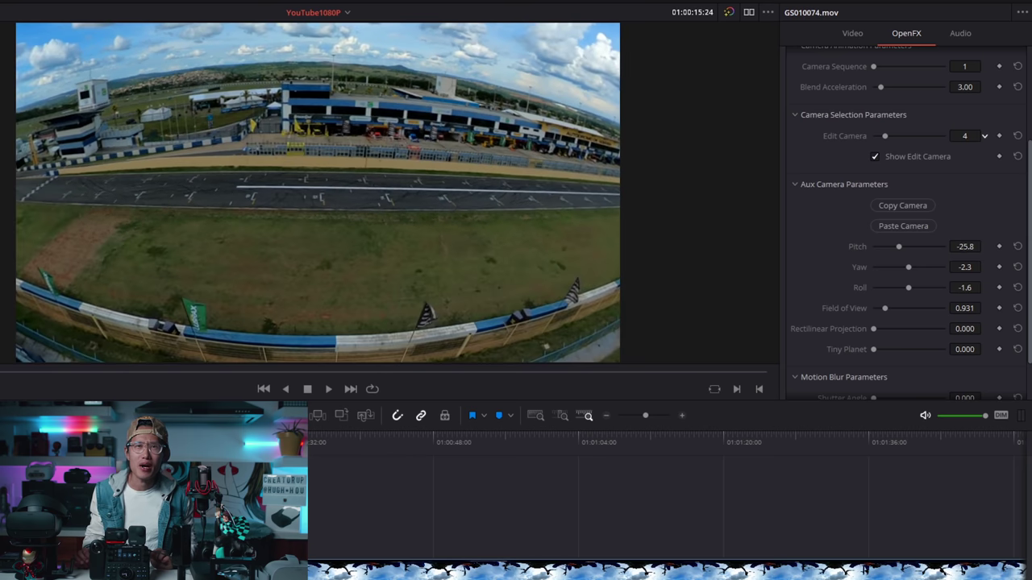
left_click(925, 207)
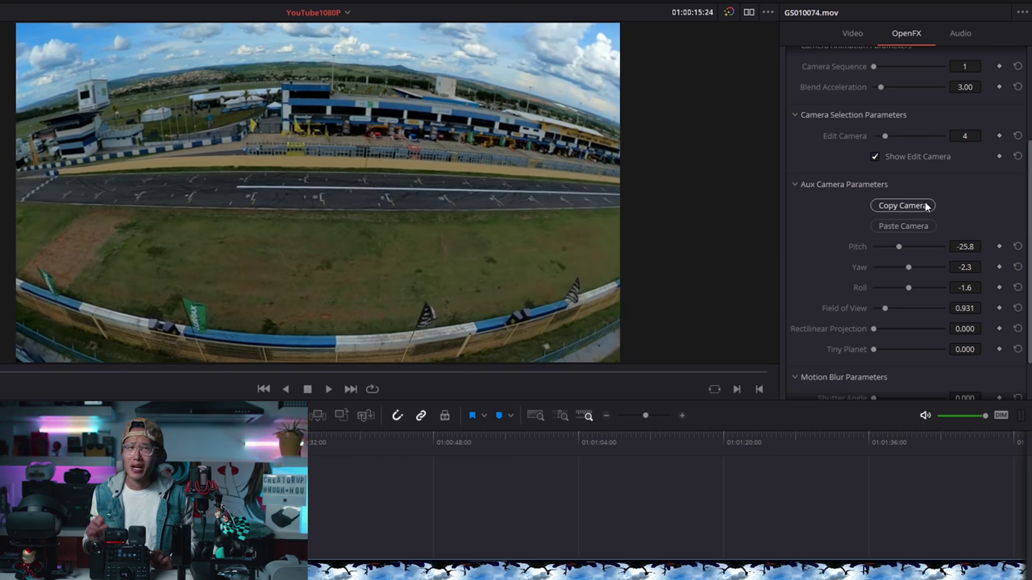
- Paste camera 4's framing onto Edit Camera 5, shrink FOV to 0.150 and enable Tiny Planet
left_click(968, 136)
type("5")
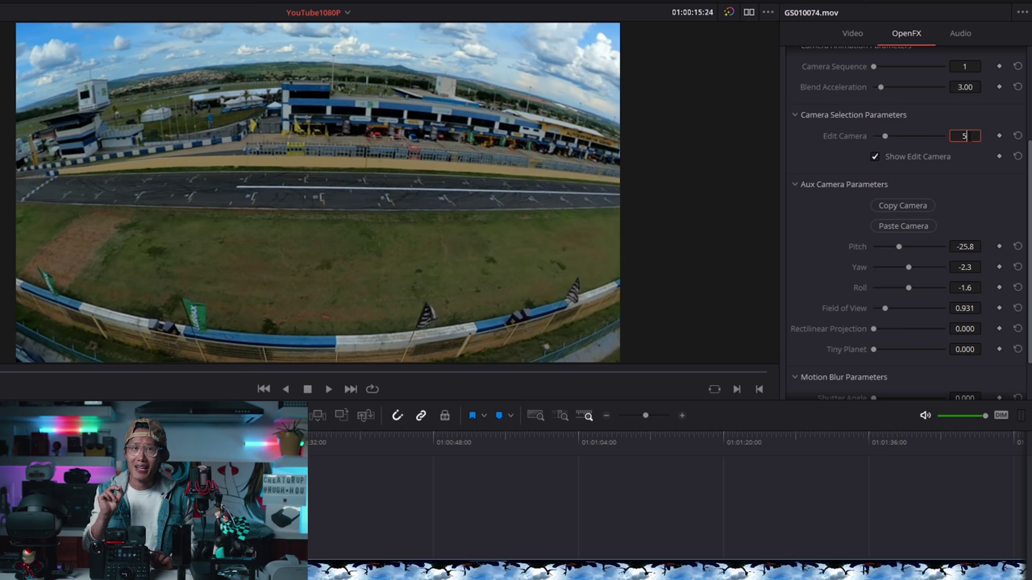
key("Return")
left_click(897, 224)
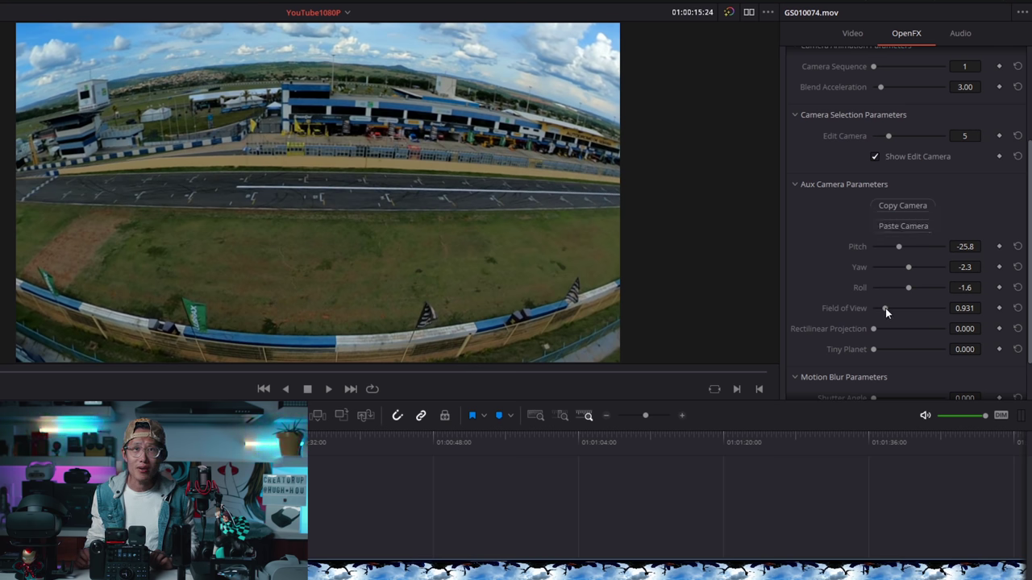
left_click_drag(885, 308, 865, 308)
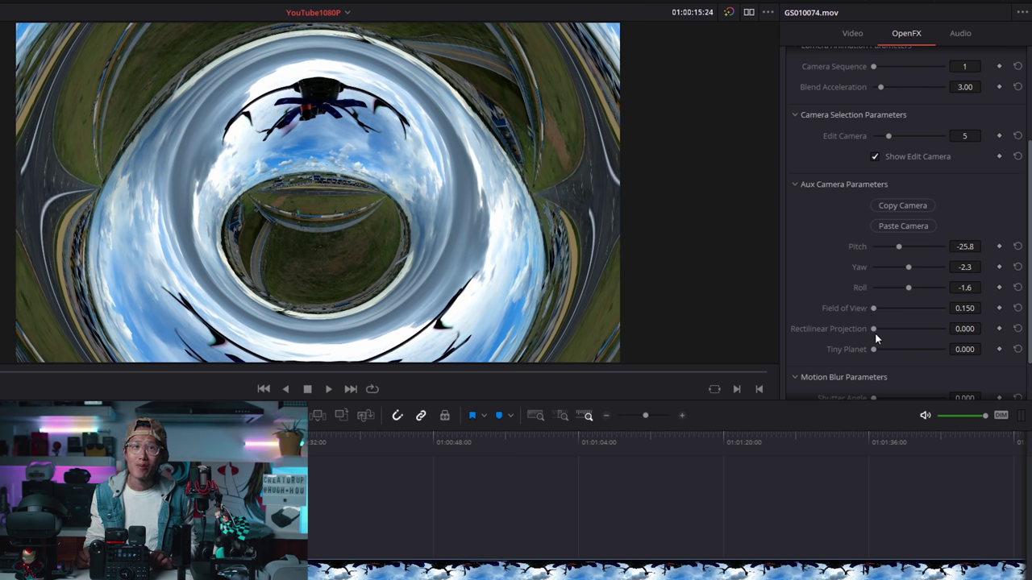
left_click_drag(873, 349, 944, 349)
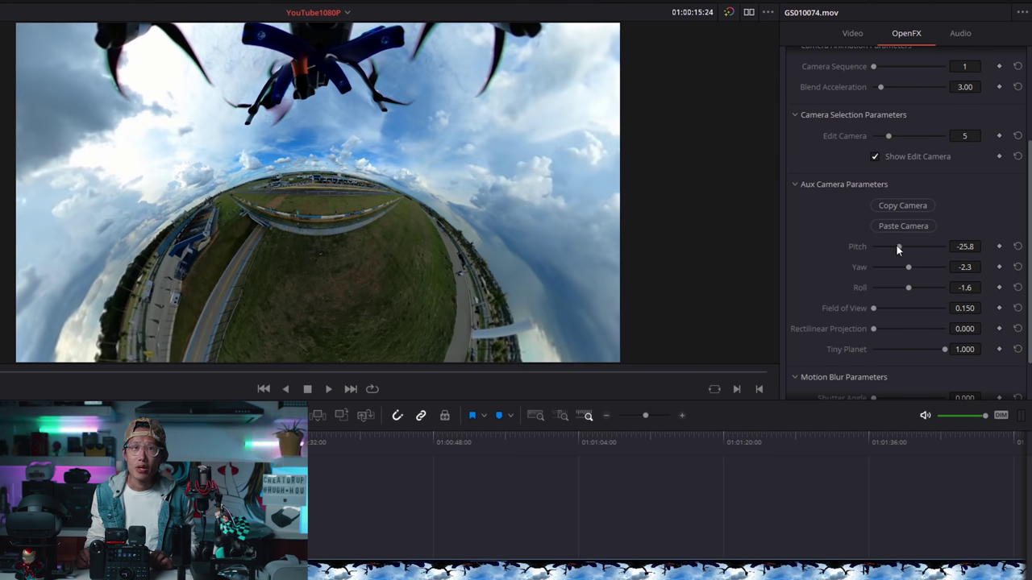
- Point camera 5 almost straight down at FOV 0.274, fine-tuning its roll and yaw
left_click_drag(899, 247, 881, 261)
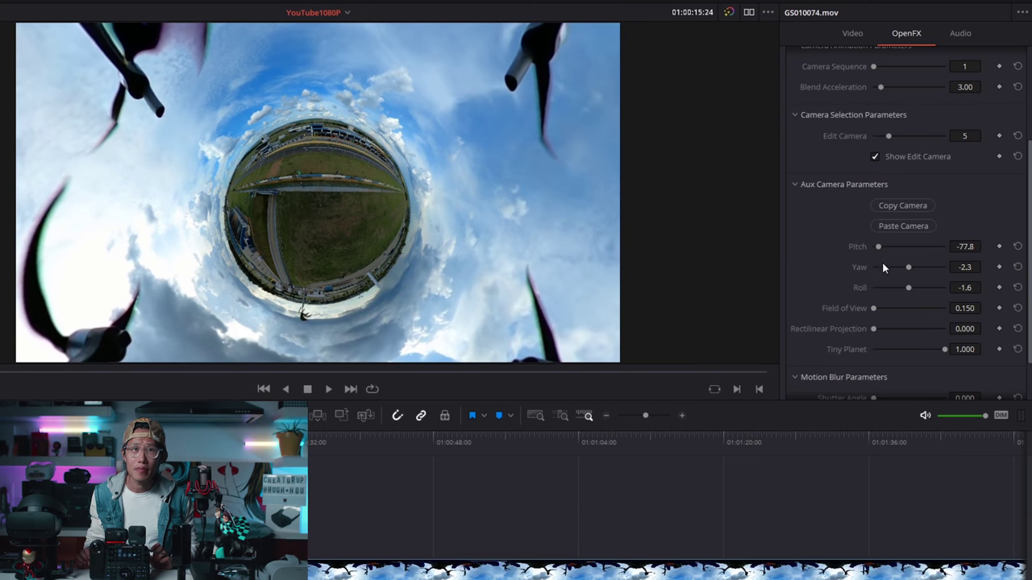
left_click_drag(875, 307, 883, 296)
left_click_drag(874, 248, 875, 250)
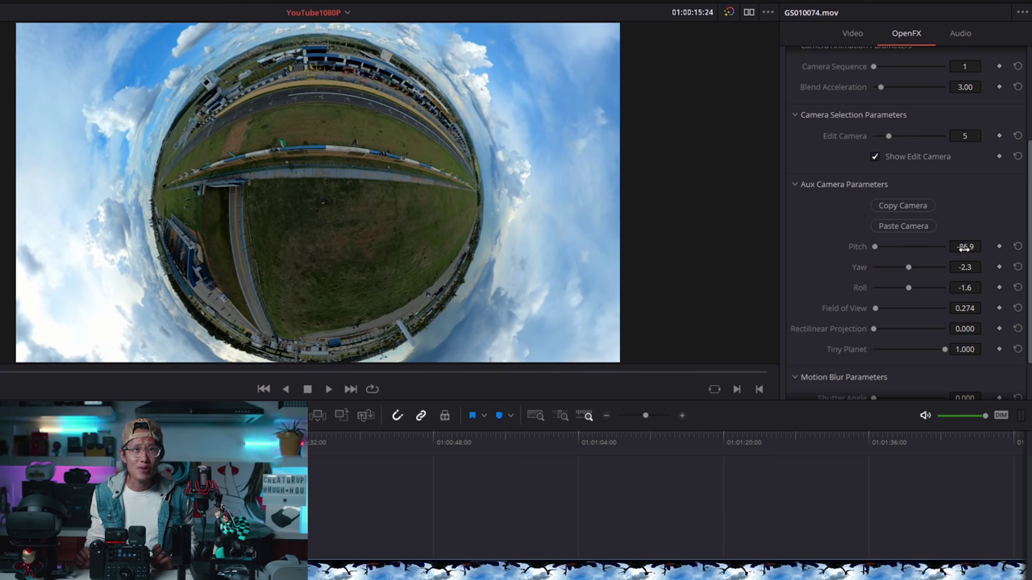
mouse_move(964, 249)
left_mouse_down()
mouse_move(952, 249)
mouse_move(981, 247)
left_mouse_up()
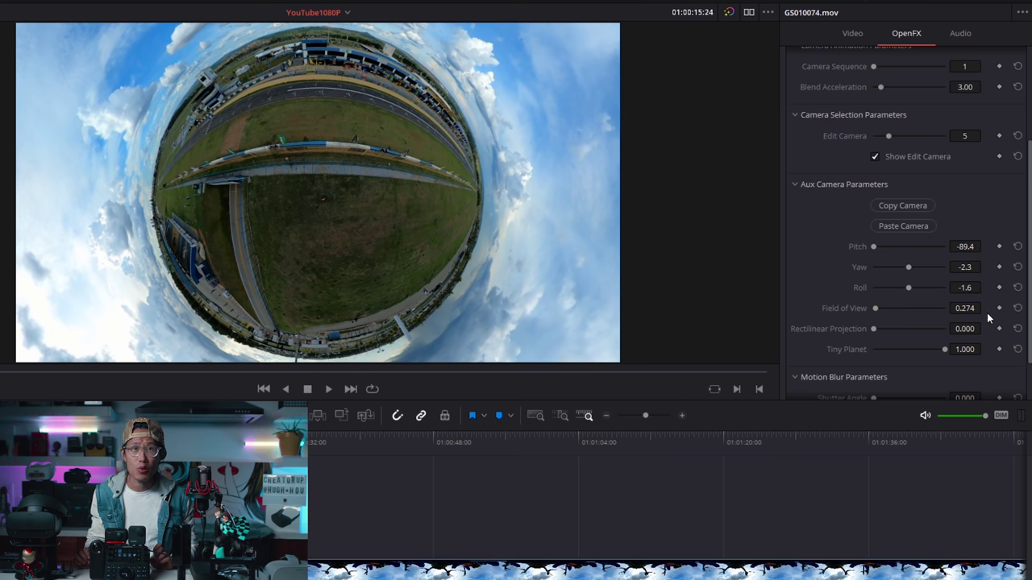
mouse_move(975, 287)
left_mouse_down()
mouse_move(984, 287)
mouse_move(971, 288)
left_mouse_up()
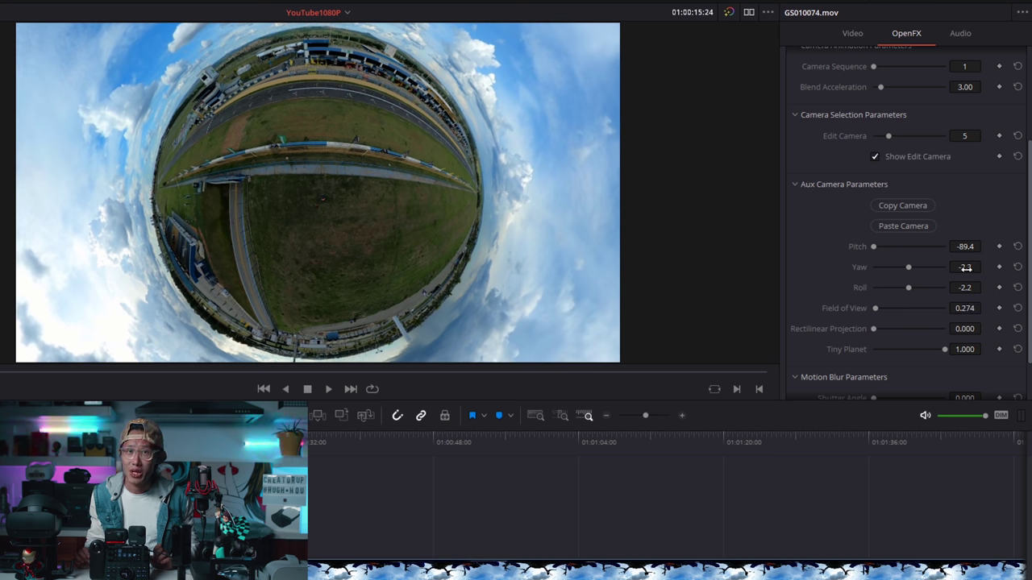
left_click_drag(965, 266, 968, 267)
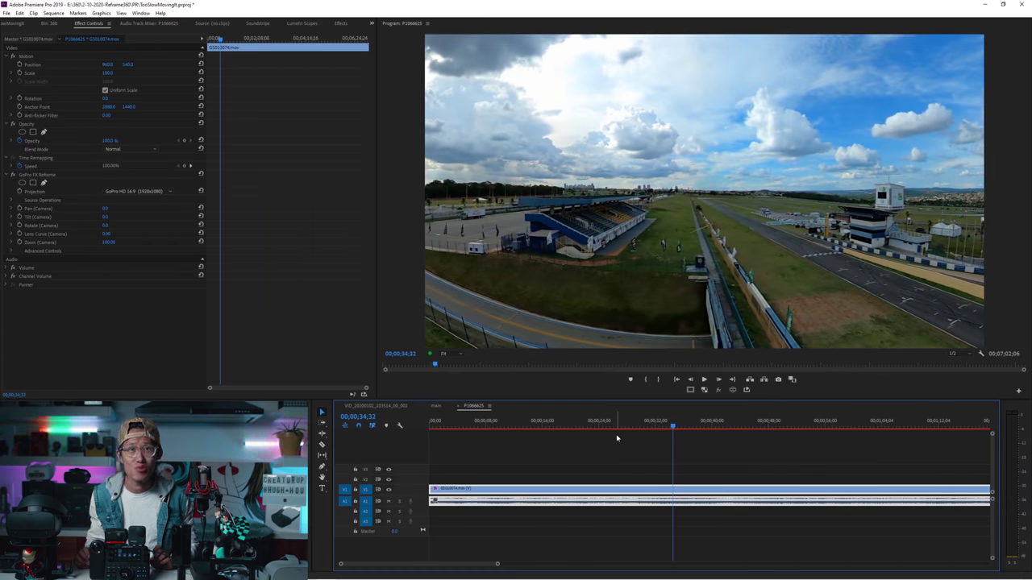
- Preview the clip, tilt the GoPro FX Reframe view down toward the track, and preview again
key("space")
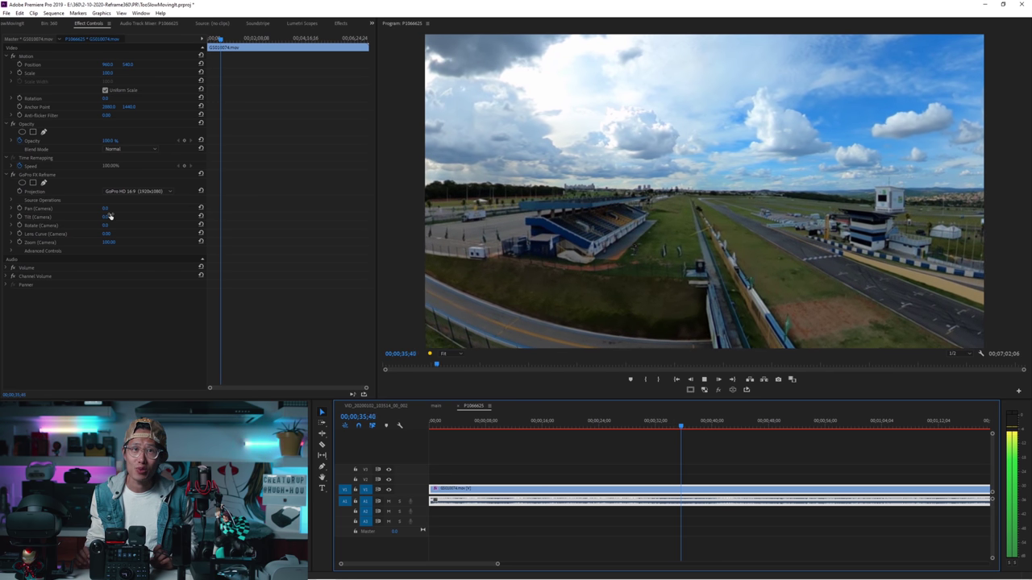
key("space")
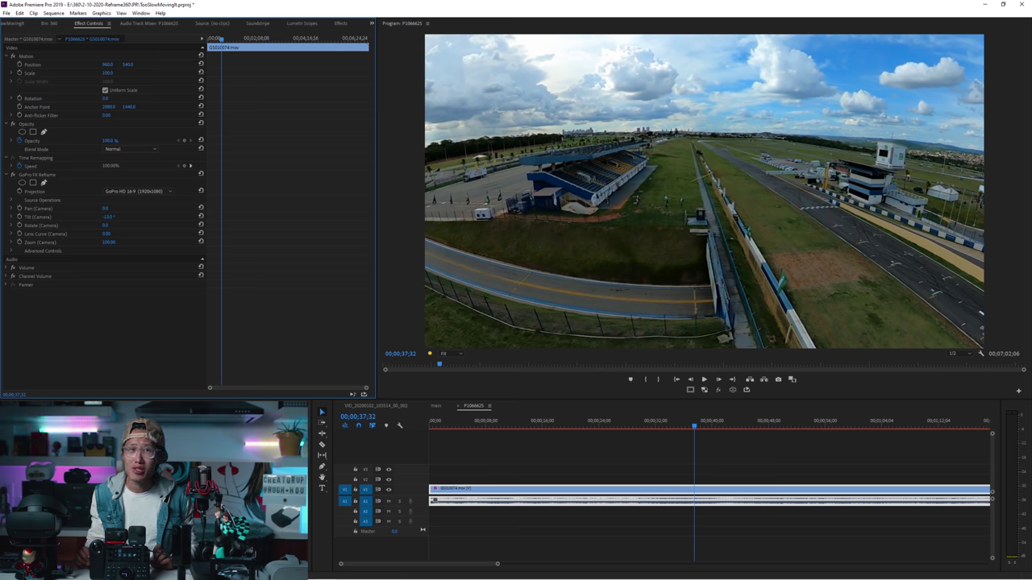
mouse_move(105, 208)
left_mouse_down()
mouse_move(121, 208)
mouse_move(98, 217)
mouse_move(121, 208)
mouse_move(104, 234)
mouse_move(111, 217)
mouse_move(91, 217)
left_mouse_up()
key("space")
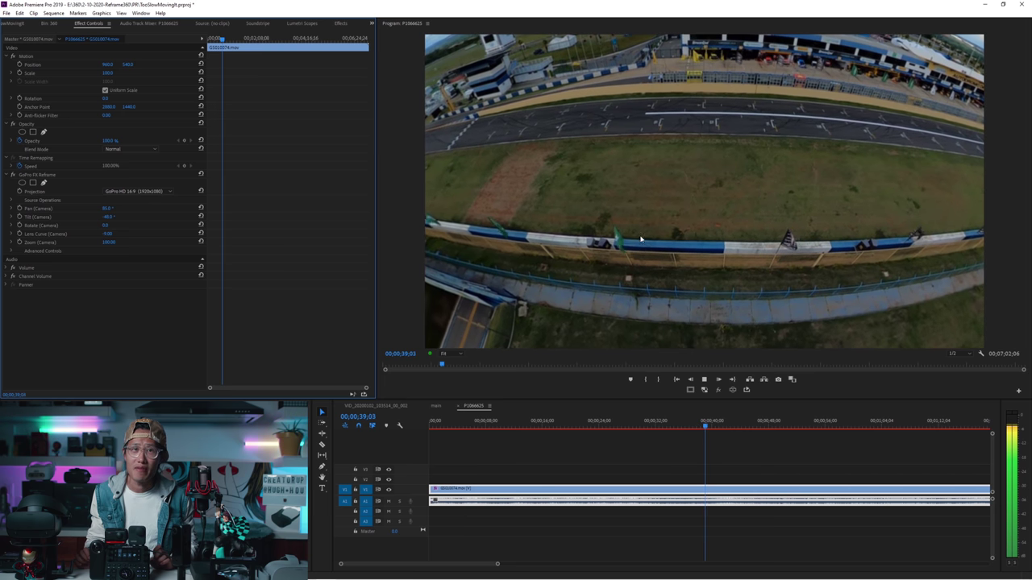
key("space")
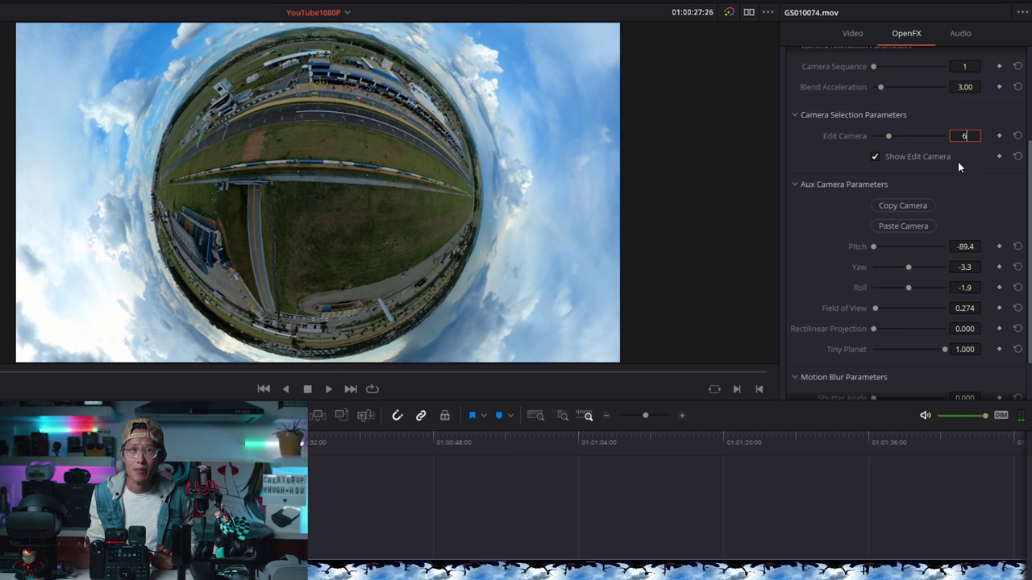
- Set camera 6 upside down at pitch 90.0 facing the sky, keeping the tiny-planet projection
key("Return")
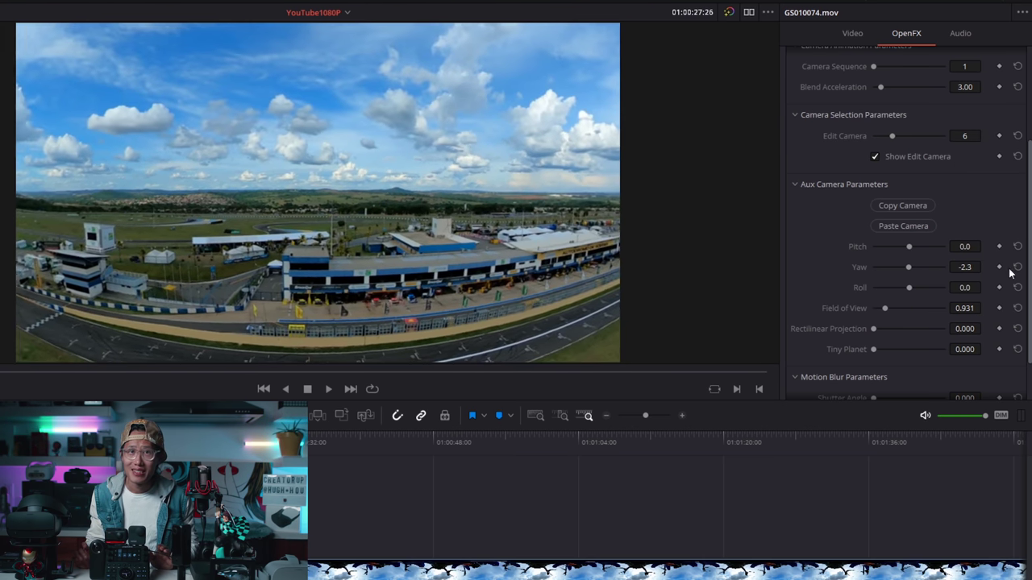
left_click_drag(908, 289, 925, 284)
left_click_drag(908, 246, 966, 257)
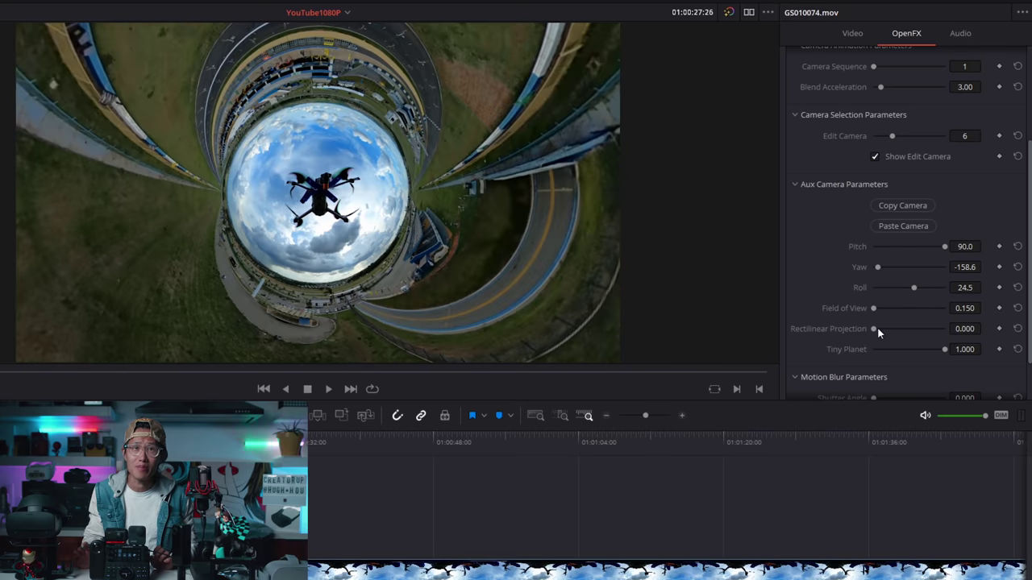
left_click_drag(874, 329, 855, 381)
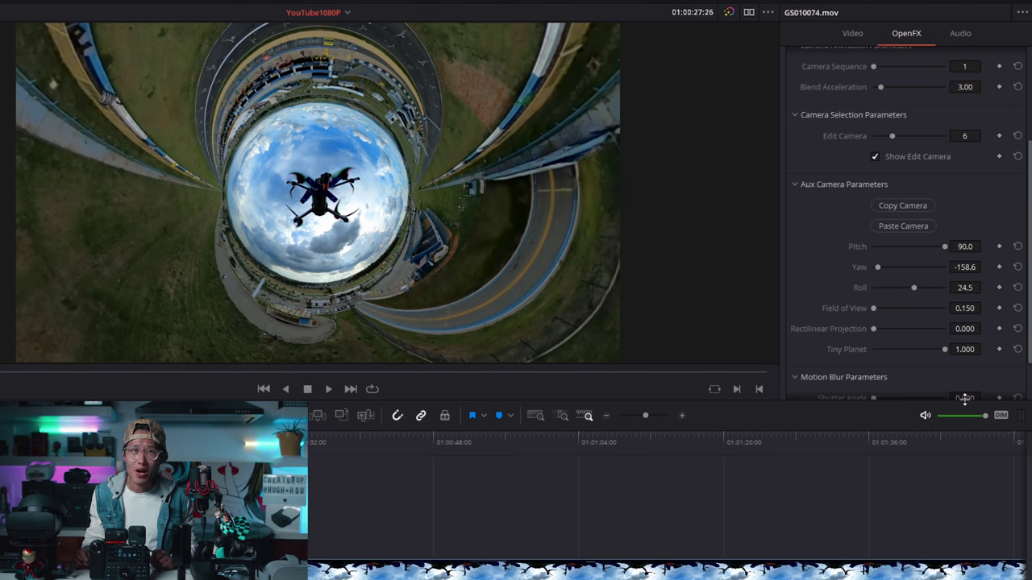
- At the timeline start, keyframe Camera Sequence to 4 and reveal the clip's animation curves
left_click(875, 157)
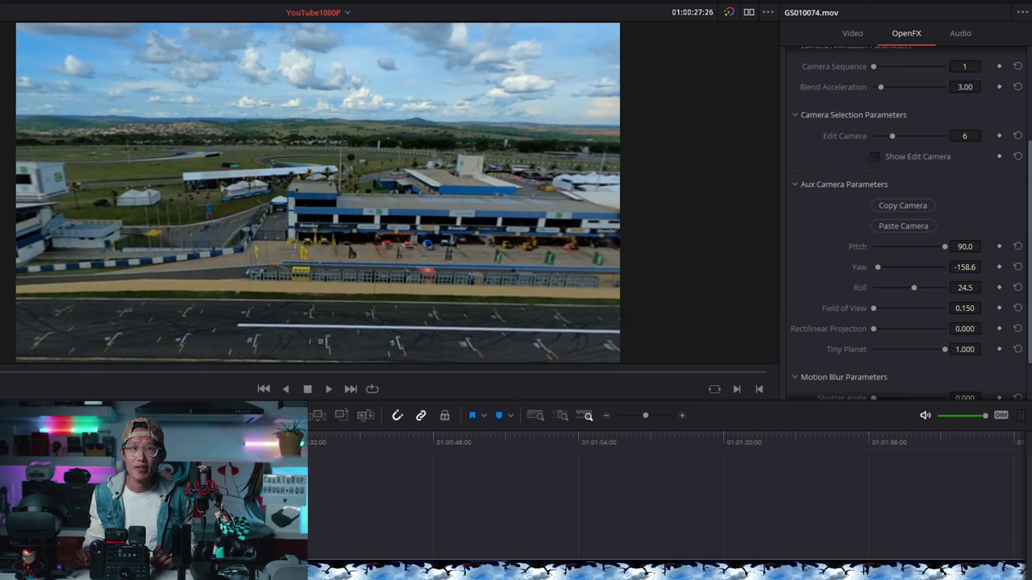
key("Home")
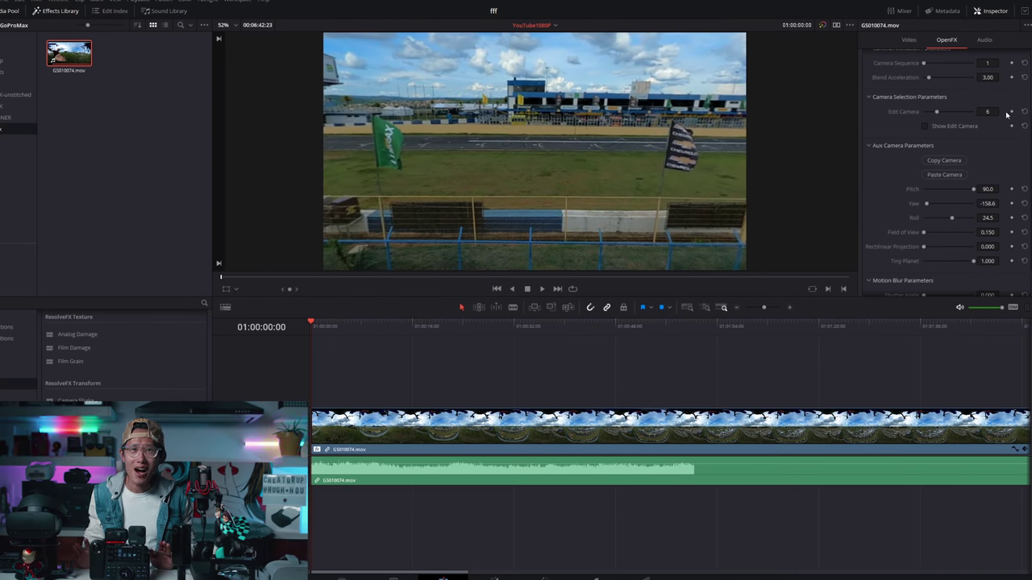
scroll(966, 135, "up", 2)
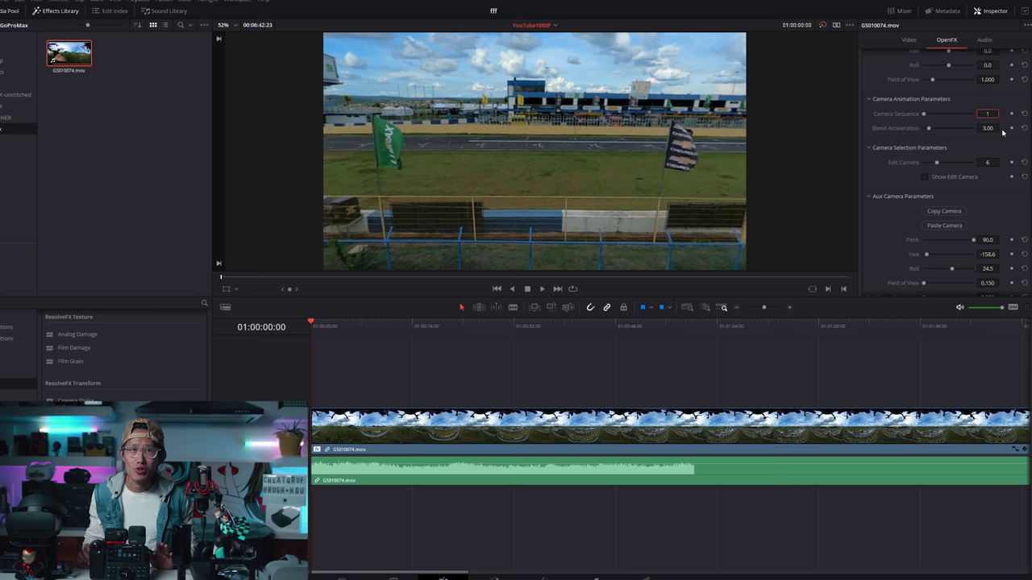
key("Return")
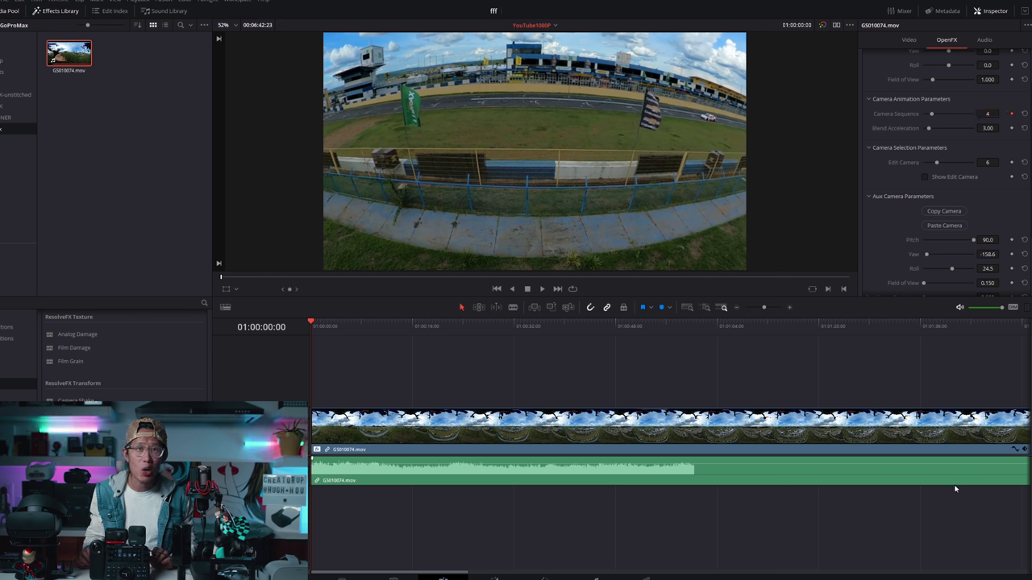
left_click(1015, 449)
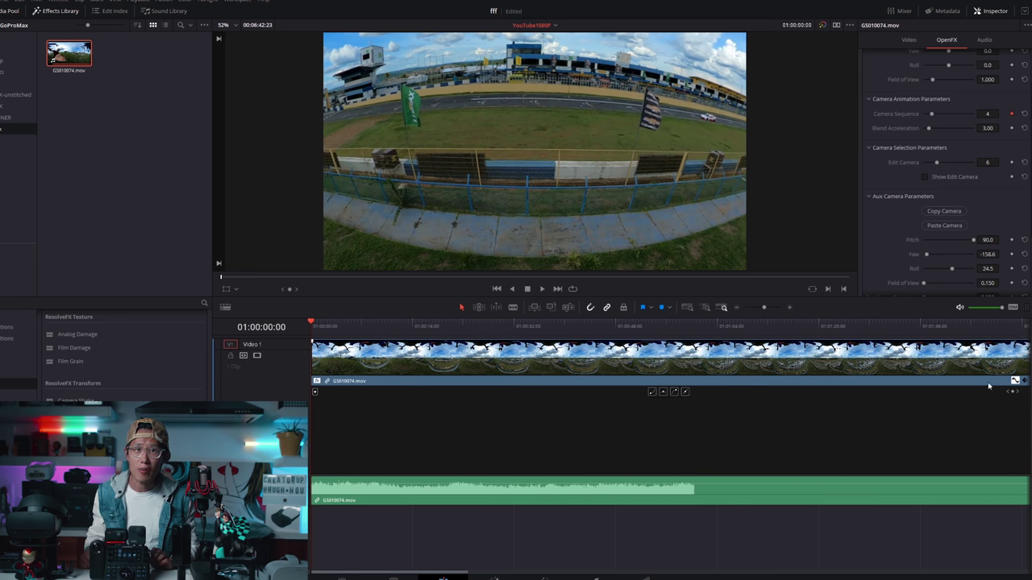
- Show the Reframe360 Camera Sequence curve under the clip and play it from the start
left_click(316, 391)
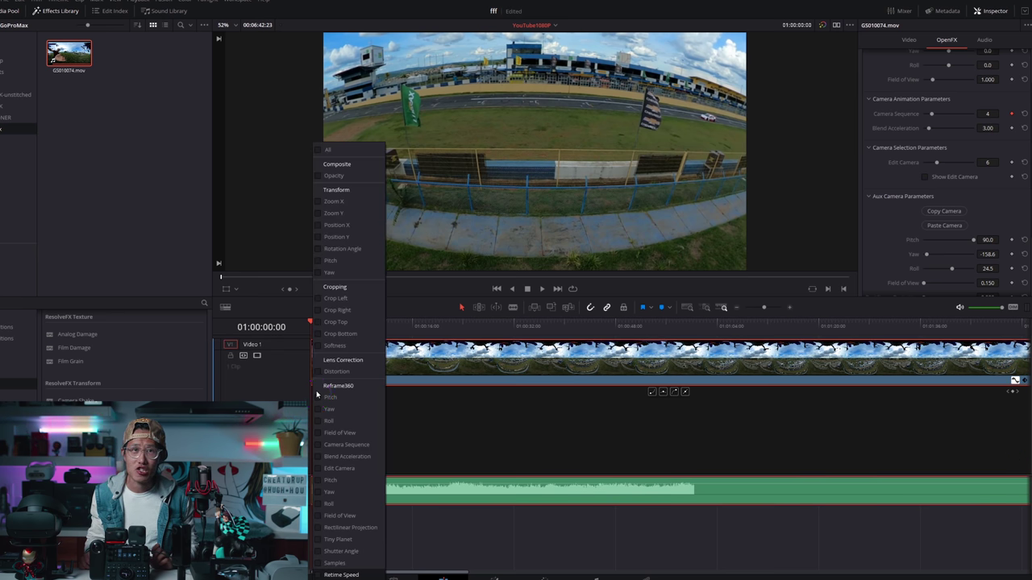
left_click(318, 446)
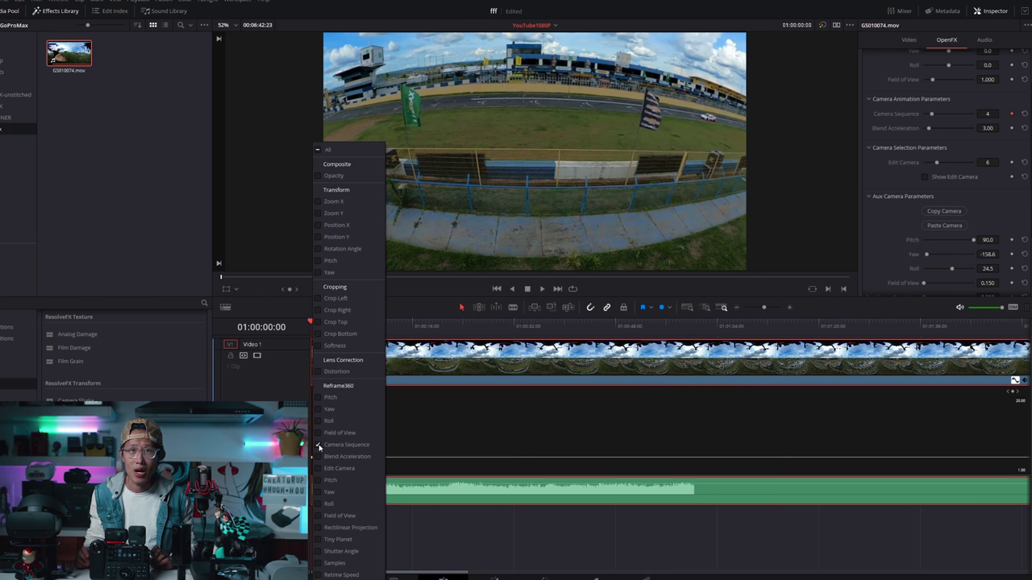
left_click(424, 416)
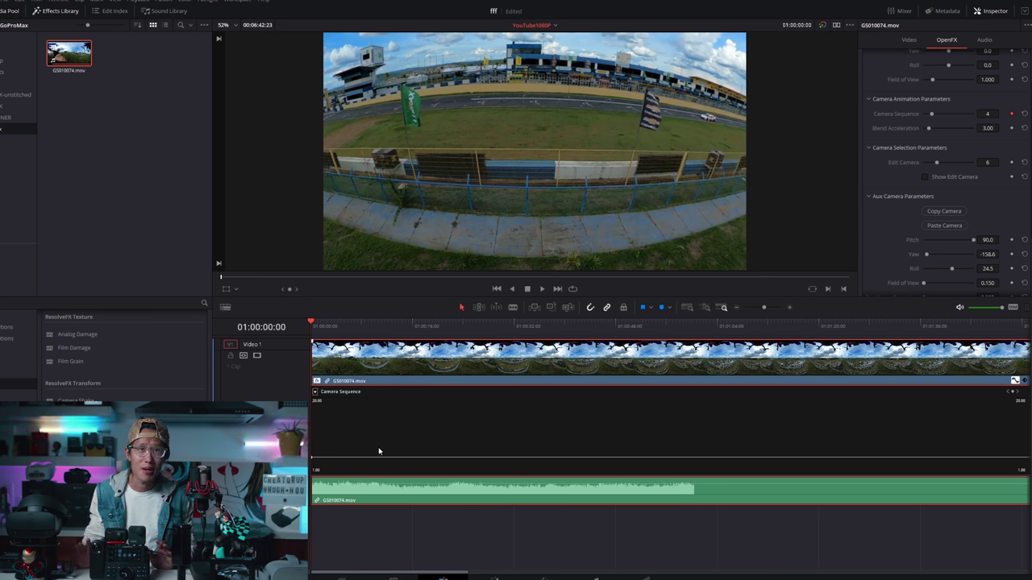
key("space")
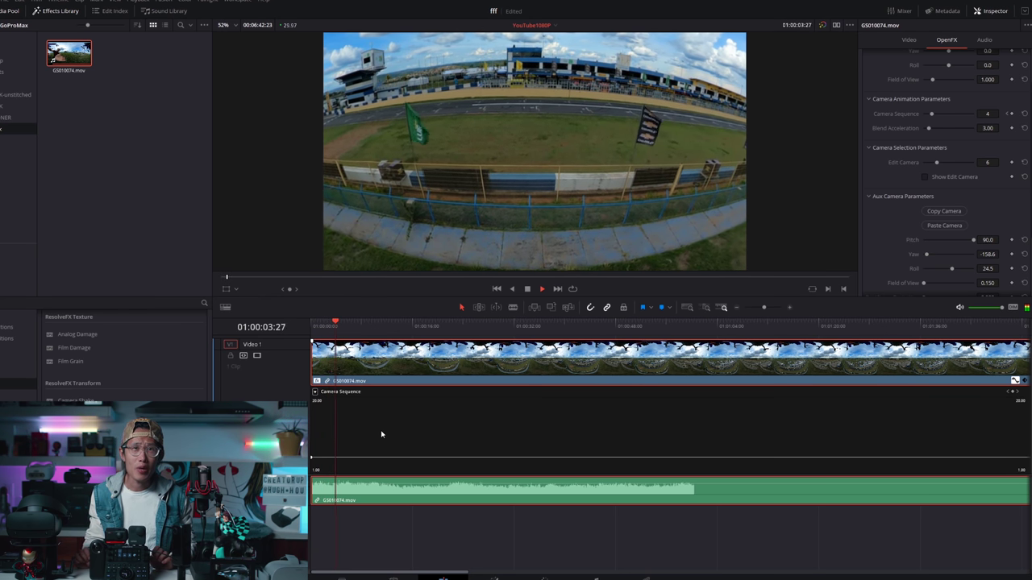
- Keyframe the camera sequence to camera 2, then camera 3, at pauses during playback
key("space")
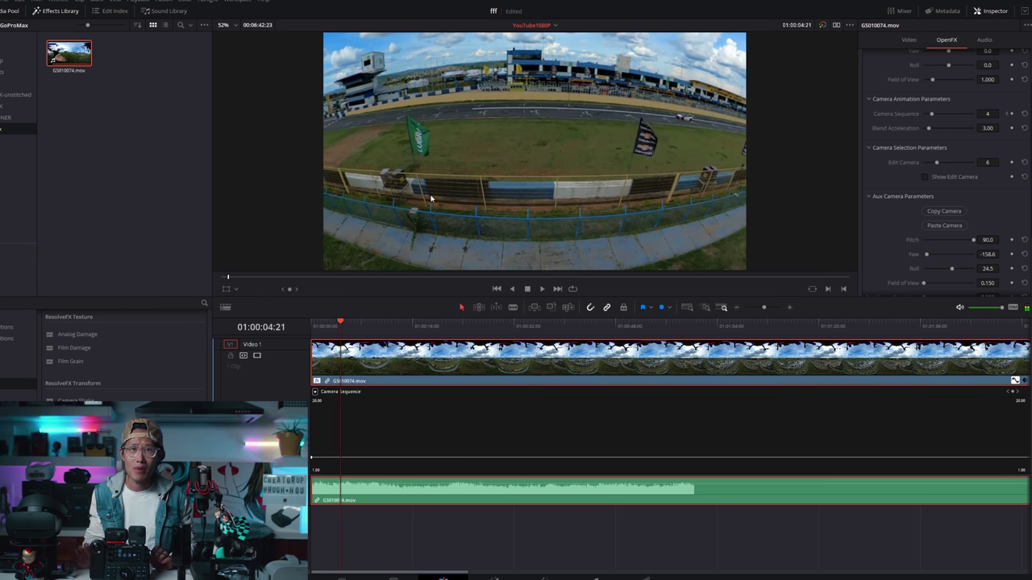
key("space")
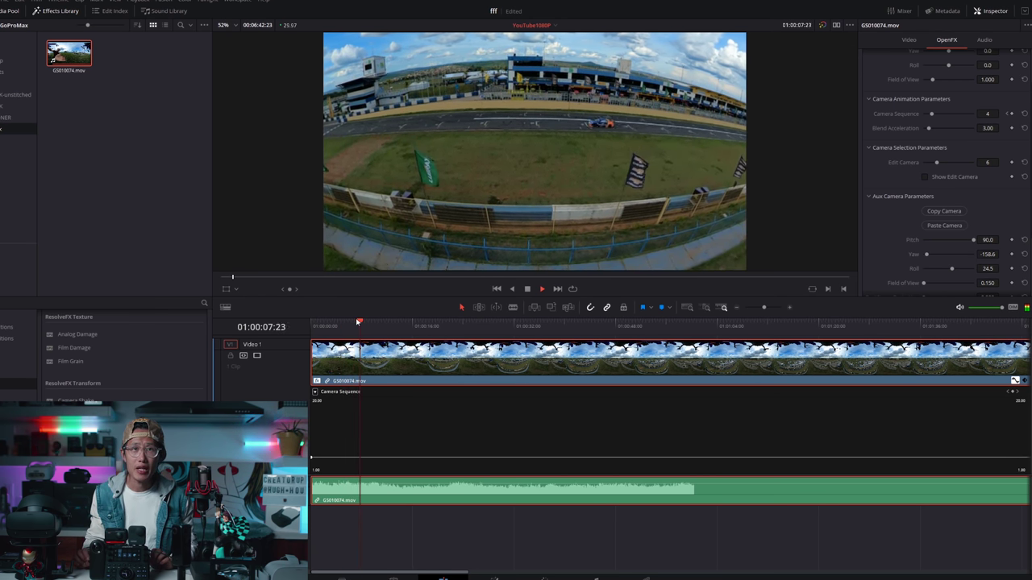
key("space")
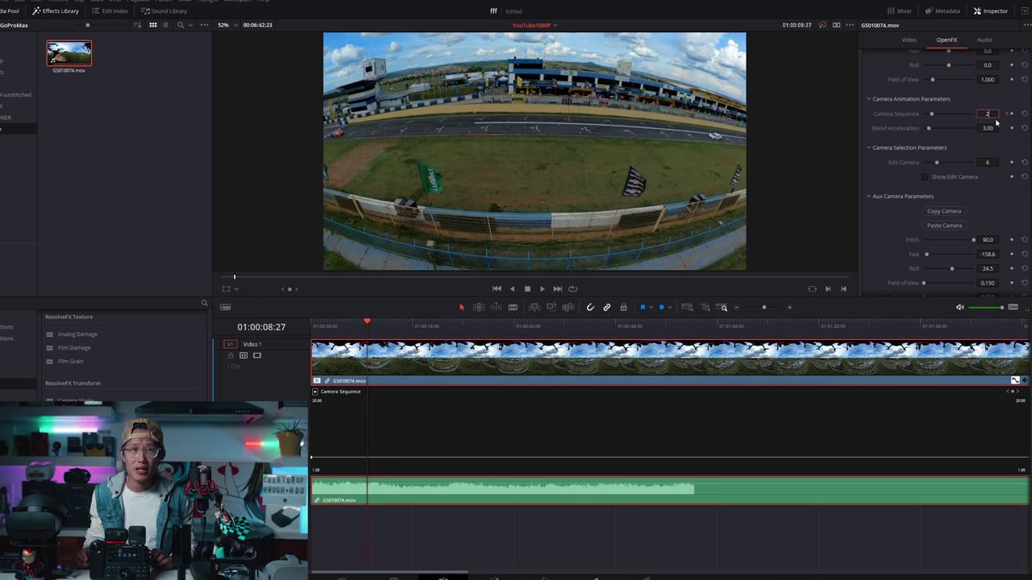
key("Return")
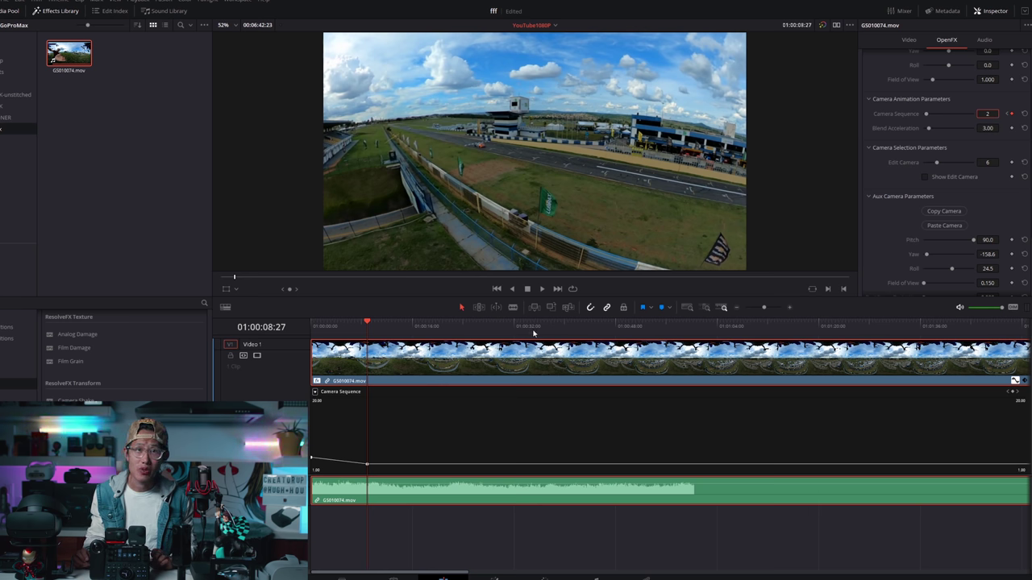
key("space")
key("Return")
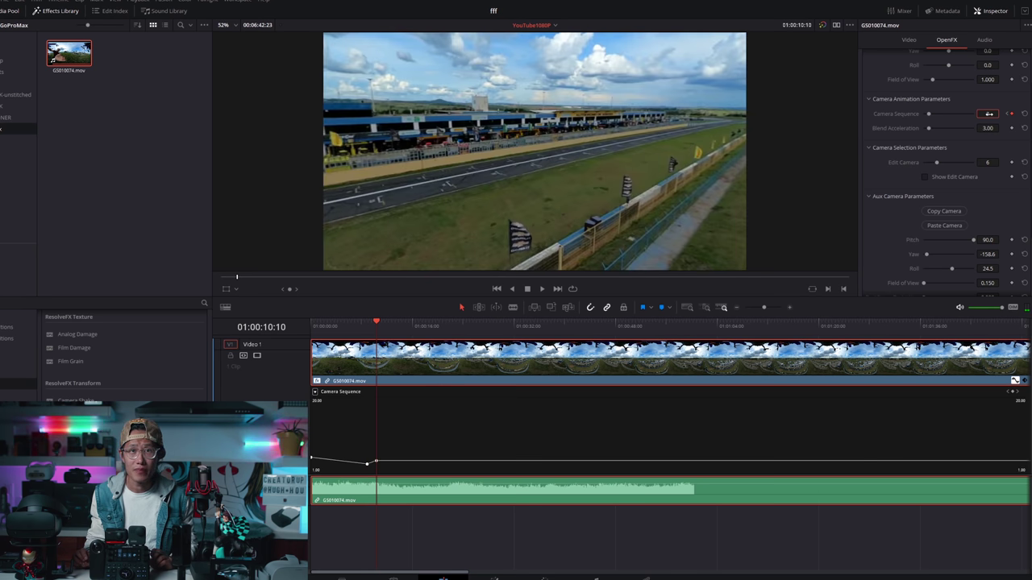
- Keyframe camera 1 and then camera 5, the tiny planet view, later in the clip
key("space")
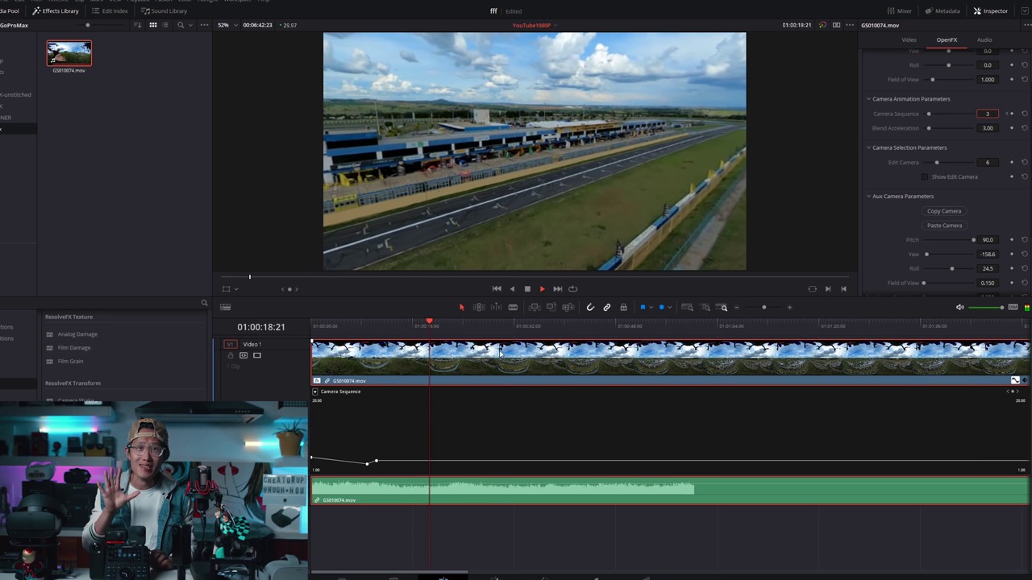
key("space")
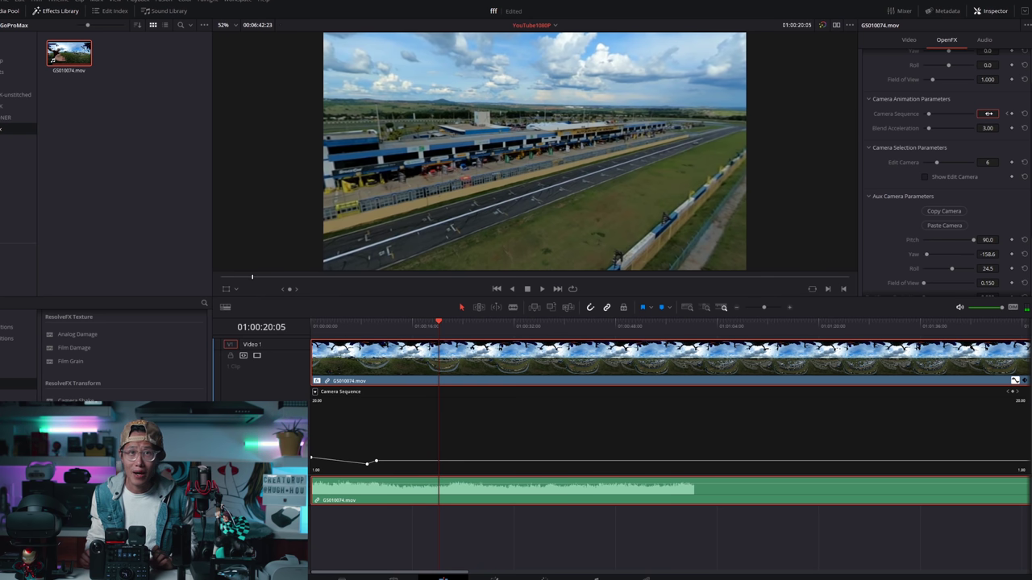
left_click_drag(988, 113, 982, 113)
key("space")
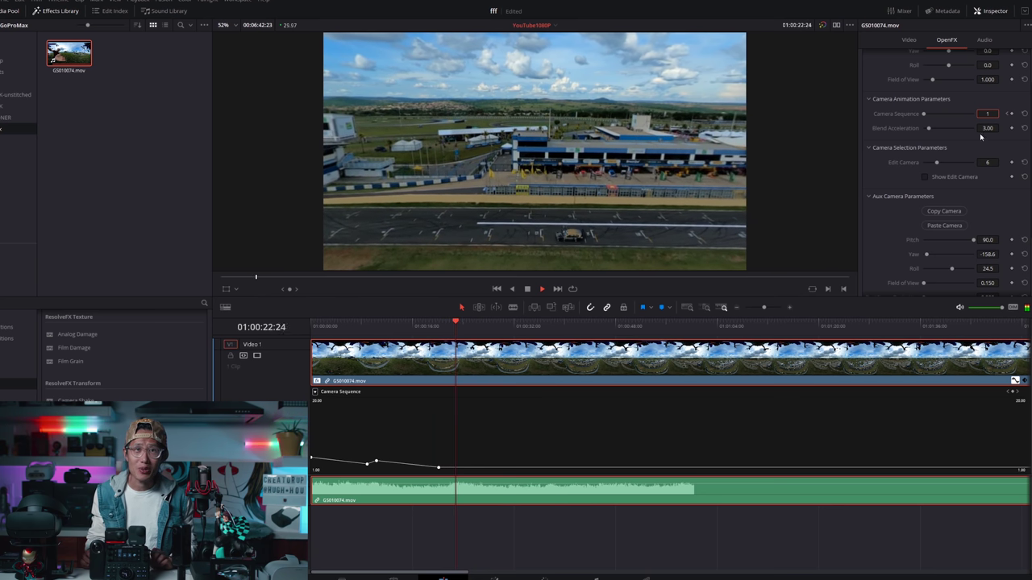
key("space")
key("Return")
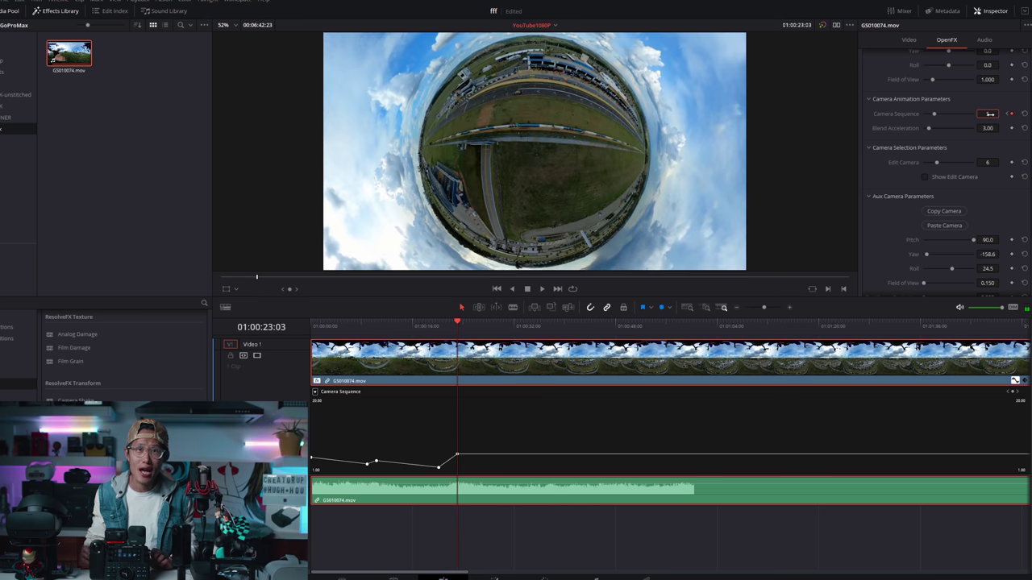
- Add a final Camera Sequence keyframe set to camera 6
key("space")
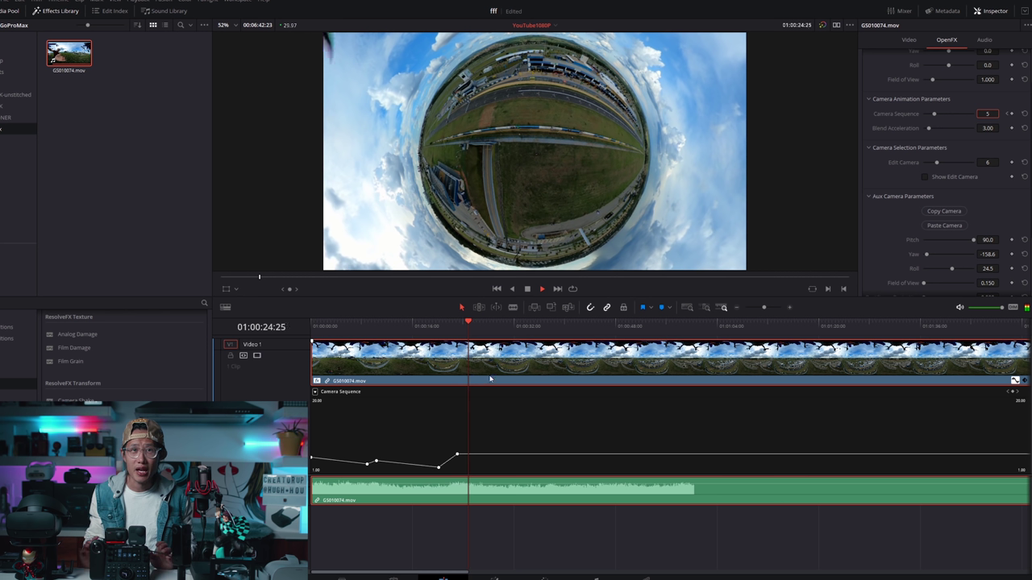
left_click(1012, 115)
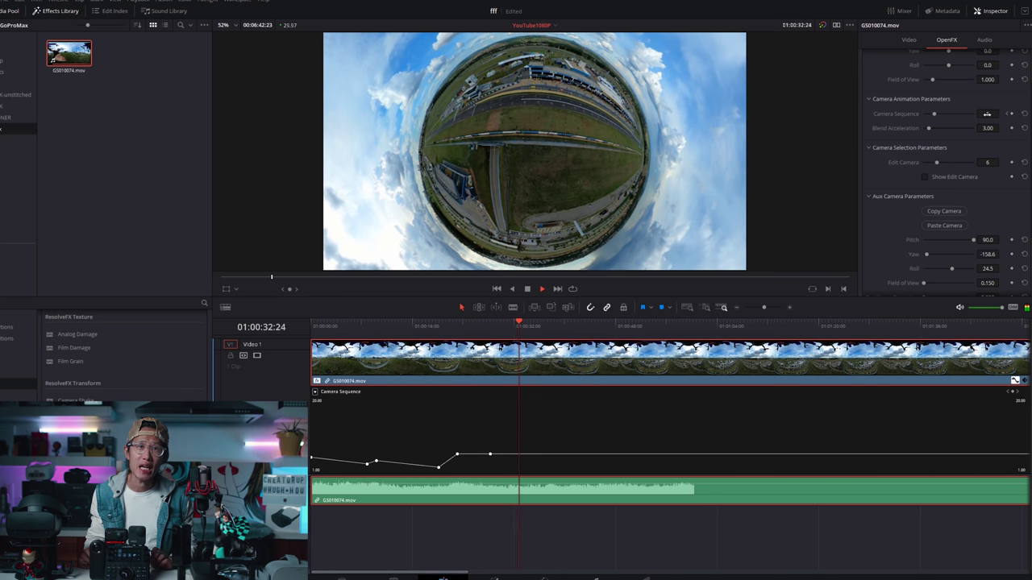
left_click(986, 114)
type("6")
key("Return")
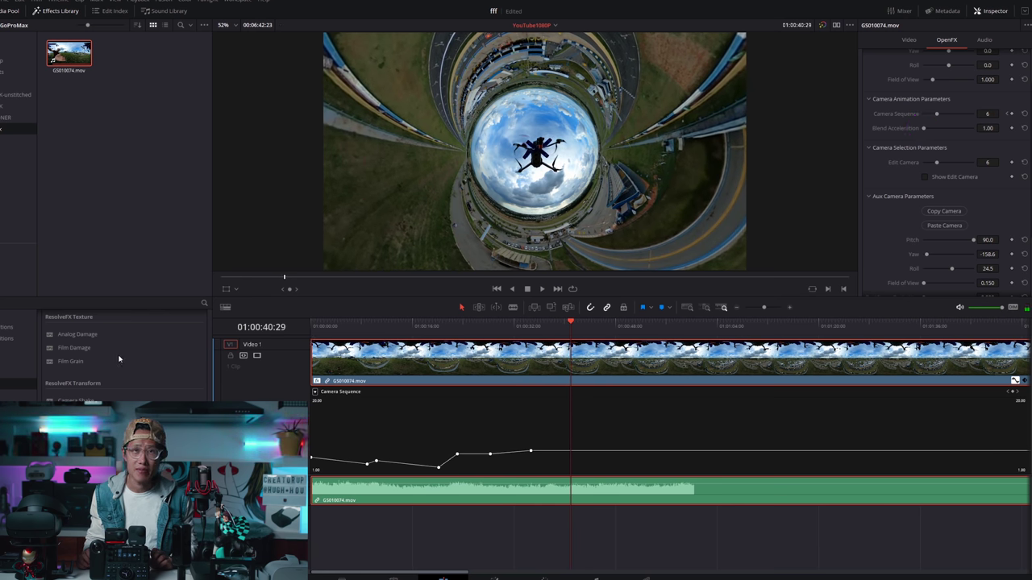
- Replay the clip and raise Blend Acceleration to 9.37, reviewing around 20 and 8 seconds
key("Home")
key("space")
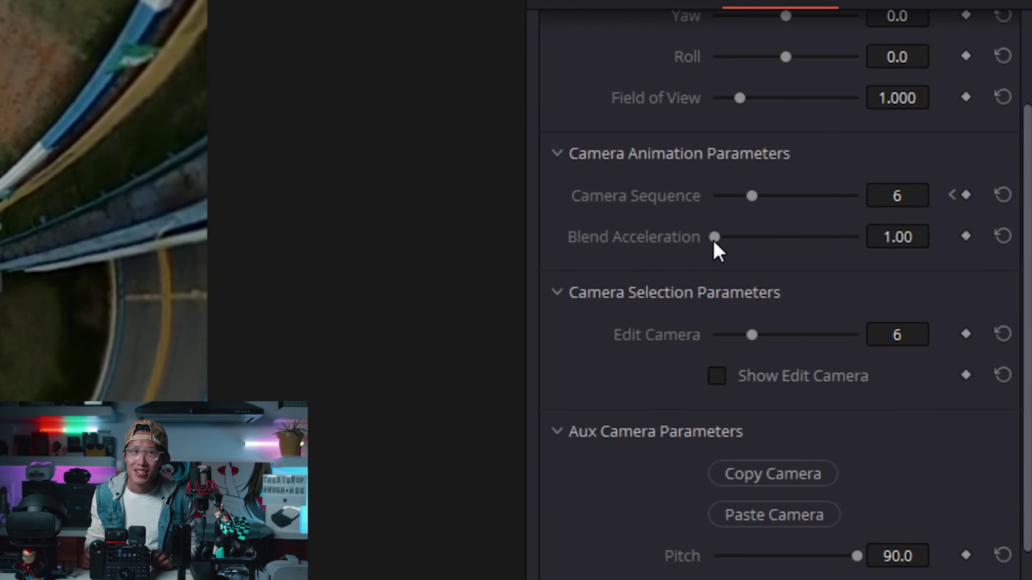
left_click_drag(712, 237, 767, 239)
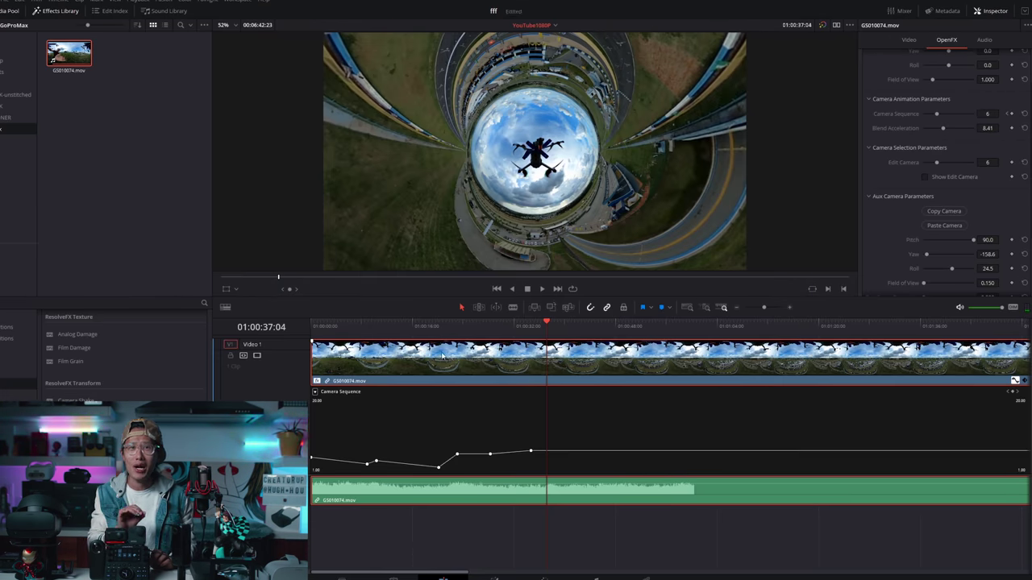
left_click(439, 325)
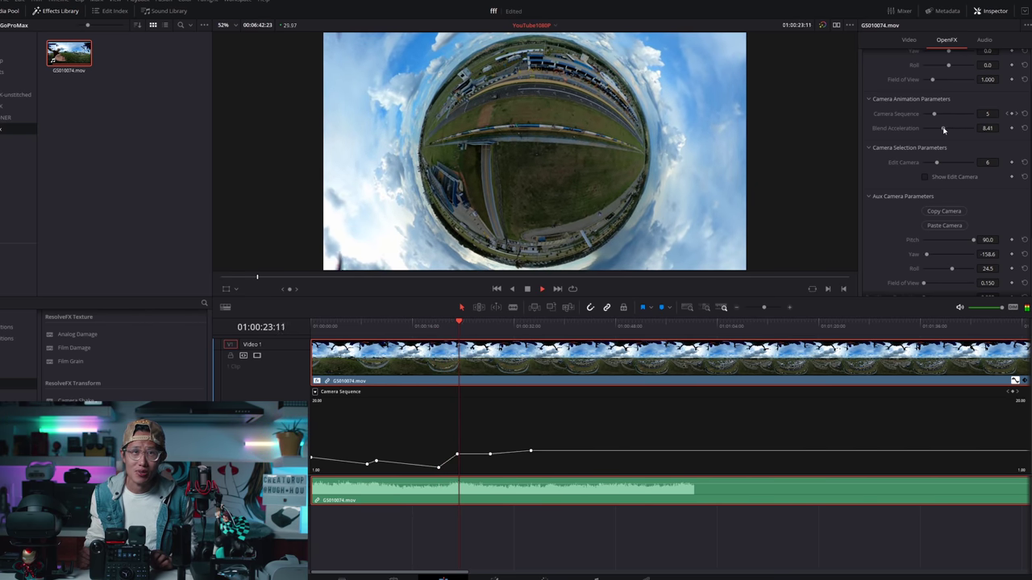
left_click_drag(944, 130, 947, 129)
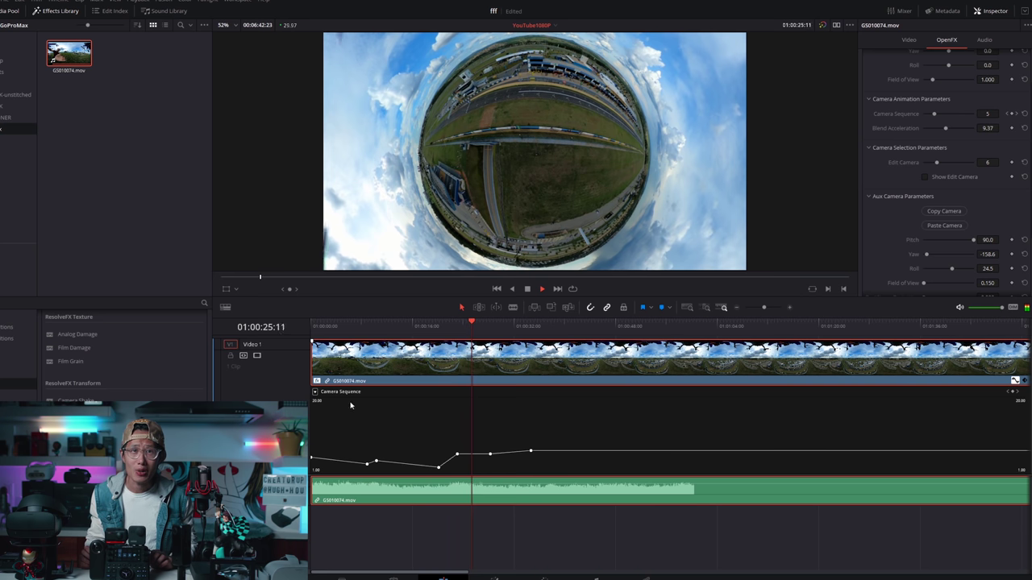
left_click(365, 326)
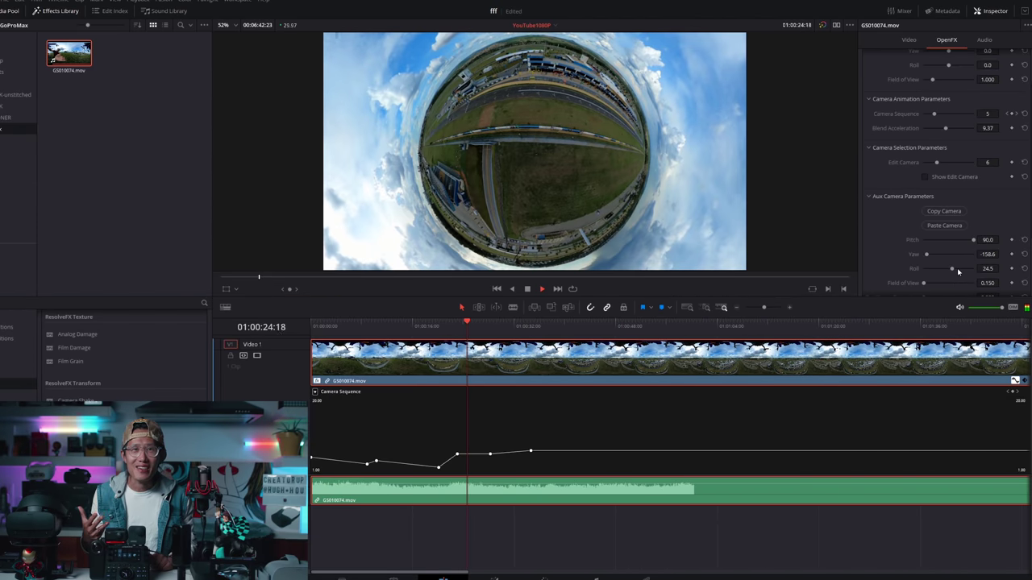
- Fine-tune the camera 5 keyframe's position on the Camera Sequence curve
left_click(457, 455)
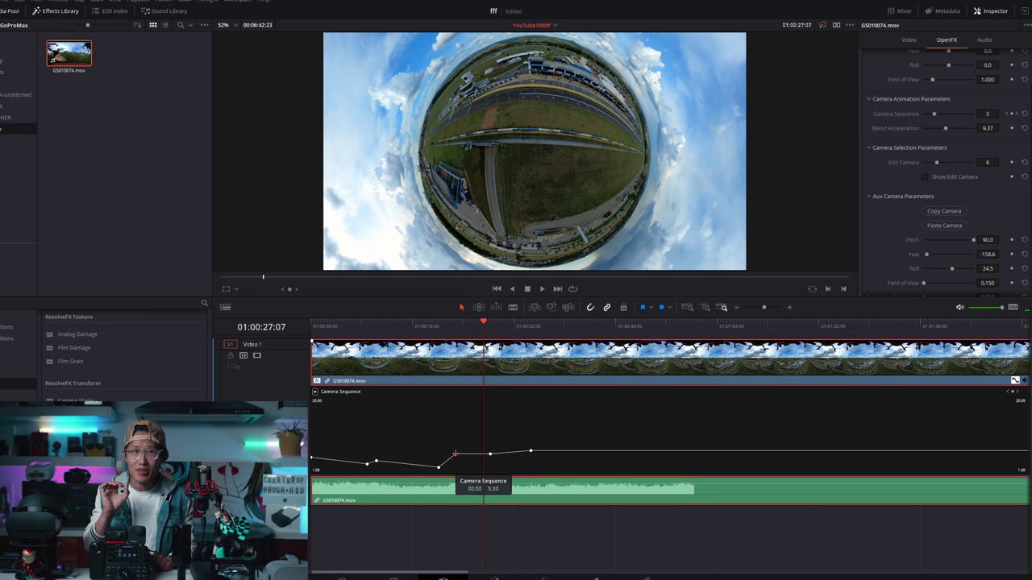
left_click_drag(455, 455, 450, 455)
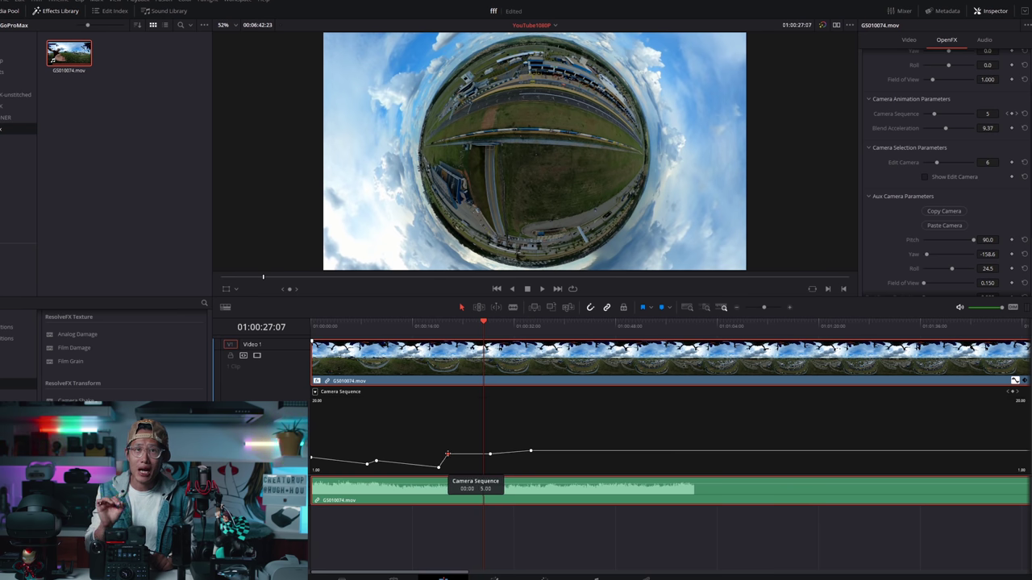
left_click(436, 324, "shift")
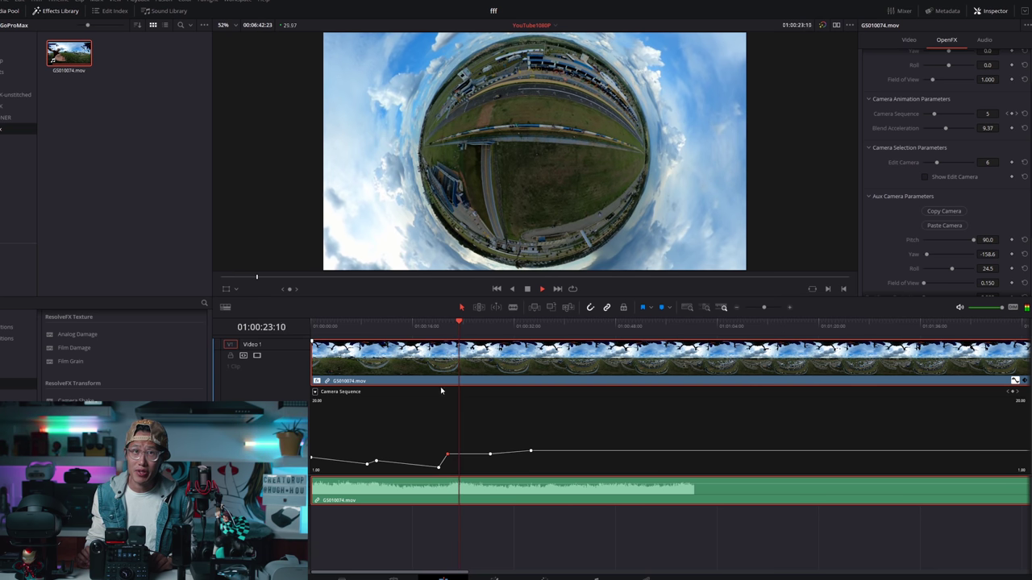
left_click(454, 324)
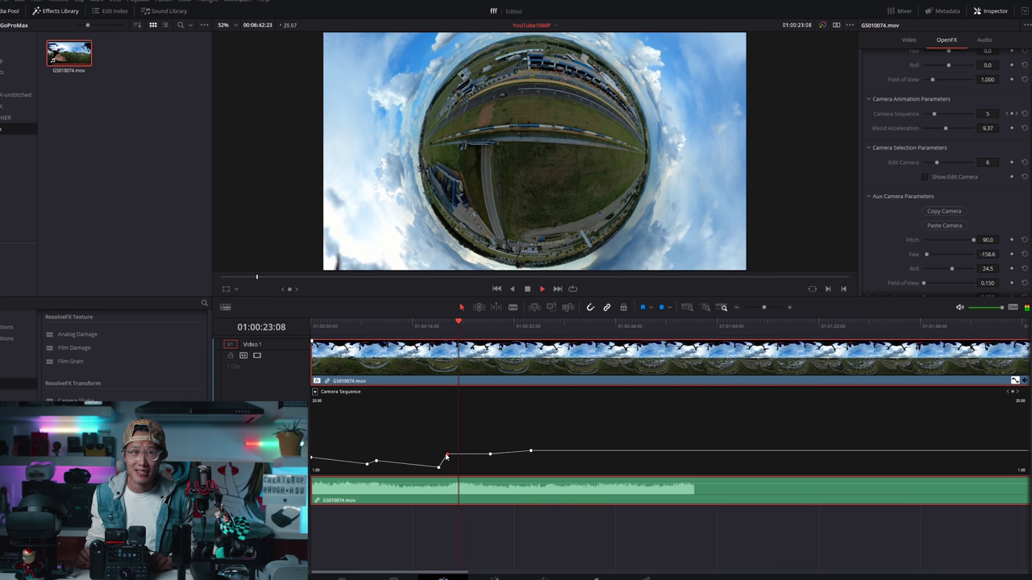
mouse_move(448, 456)
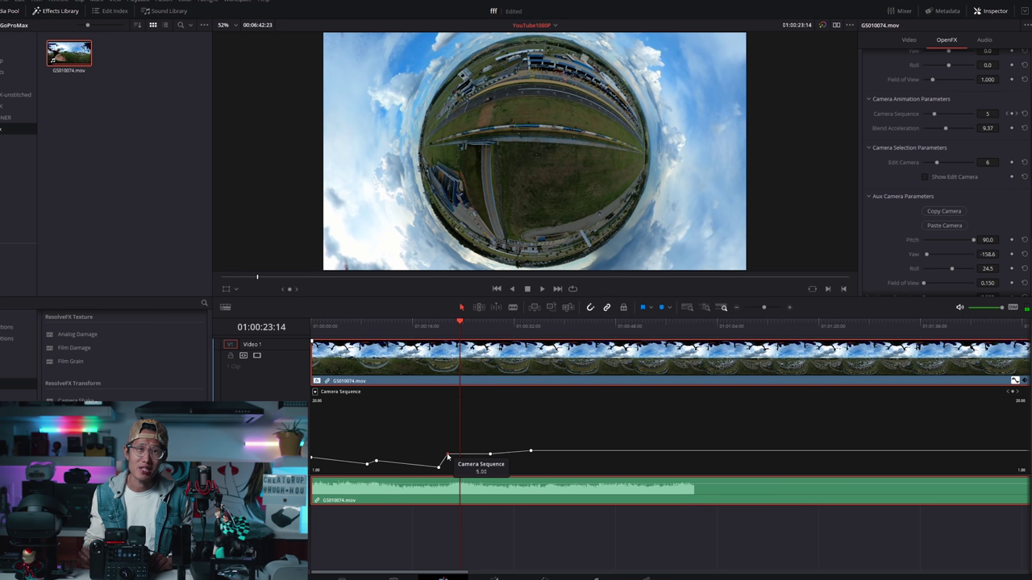
left_click(448, 456)
mouse_move(447, 456)
left_mouse_down()
mouse_move(449, 403)
mouse_move(441, 471)
mouse_move(443, 454)
left_mouse_up()
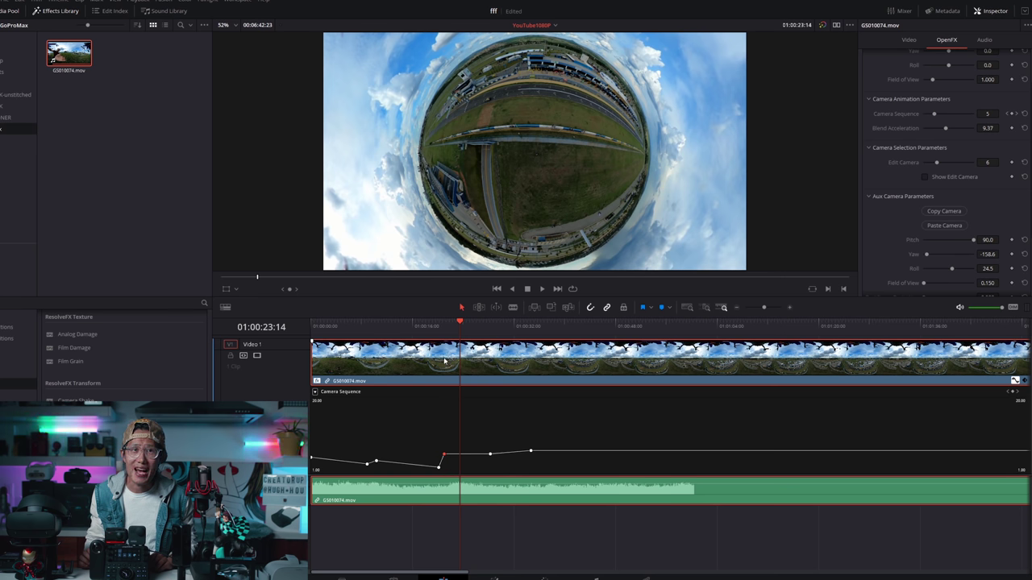
- Replay the camera 5 transition several times to check its timing
left_click(438, 323)
key("space")
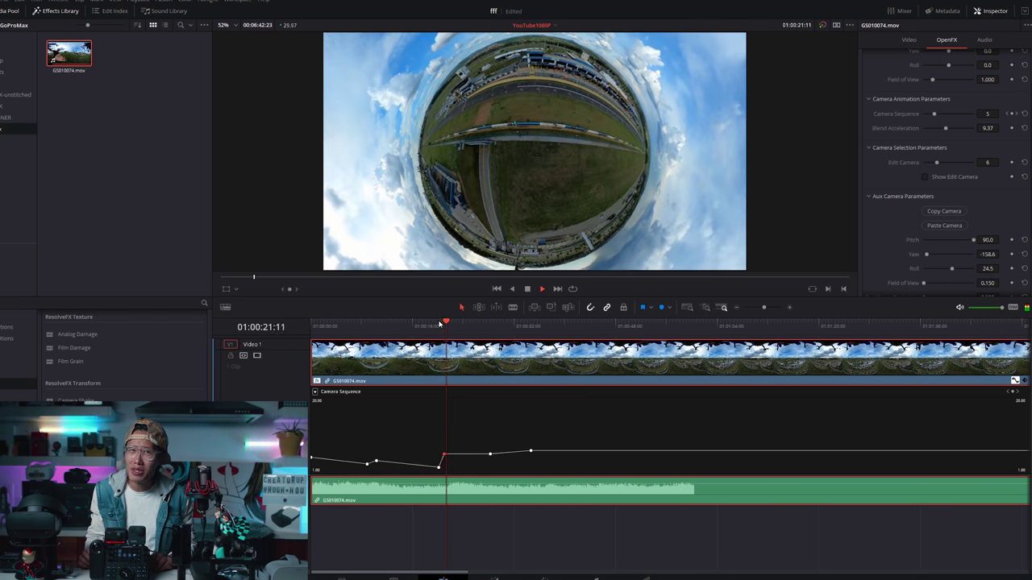
key("space")
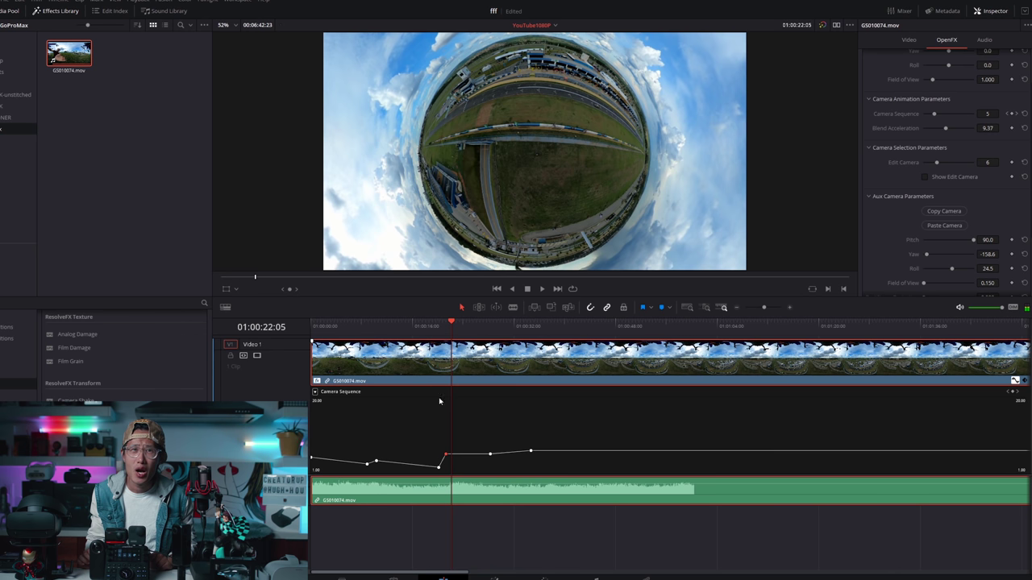
left_click(439, 324)
key("space")
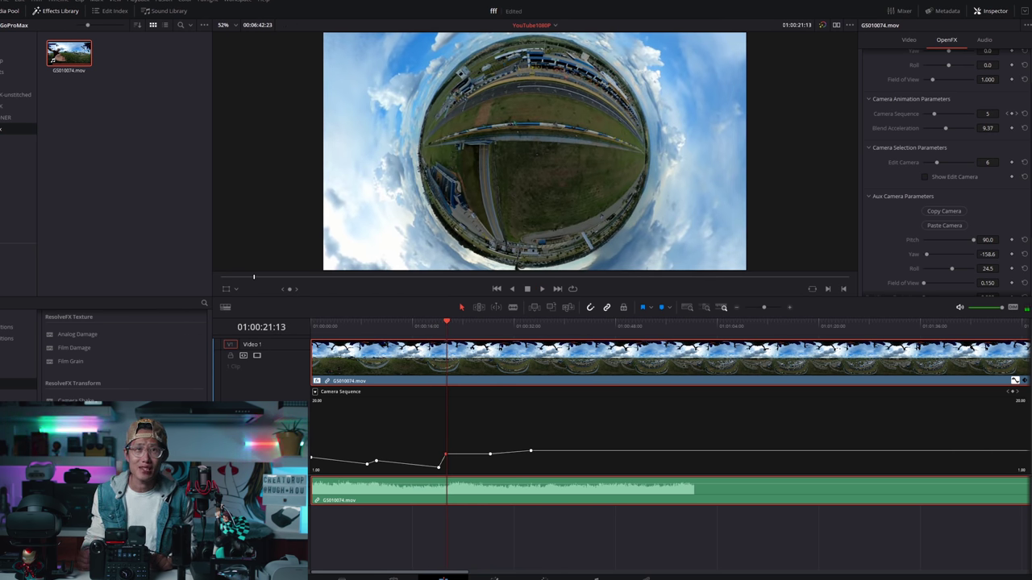
scroll(943, 169, "down", 4)
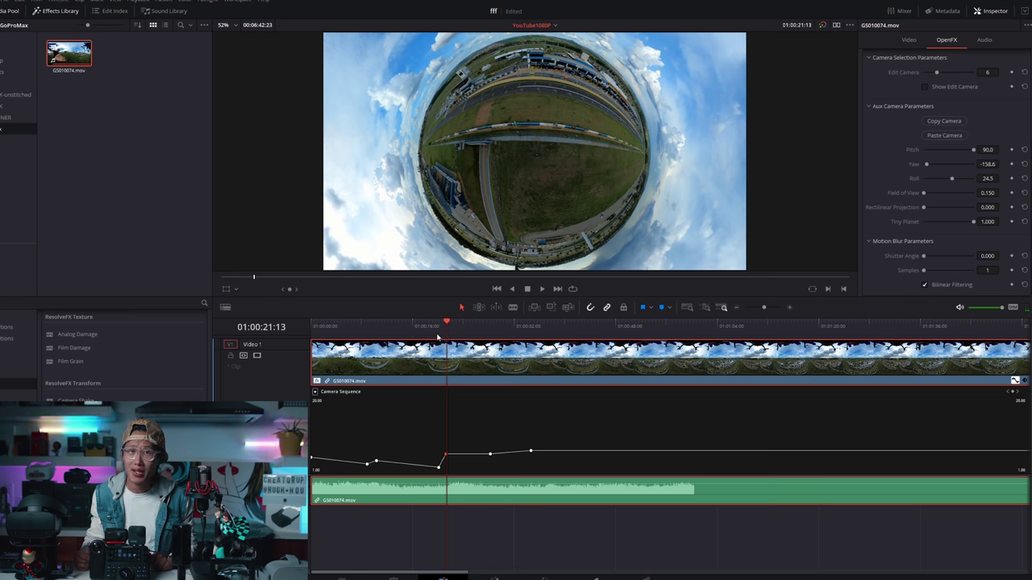
left_click(439, 325)
key("space")
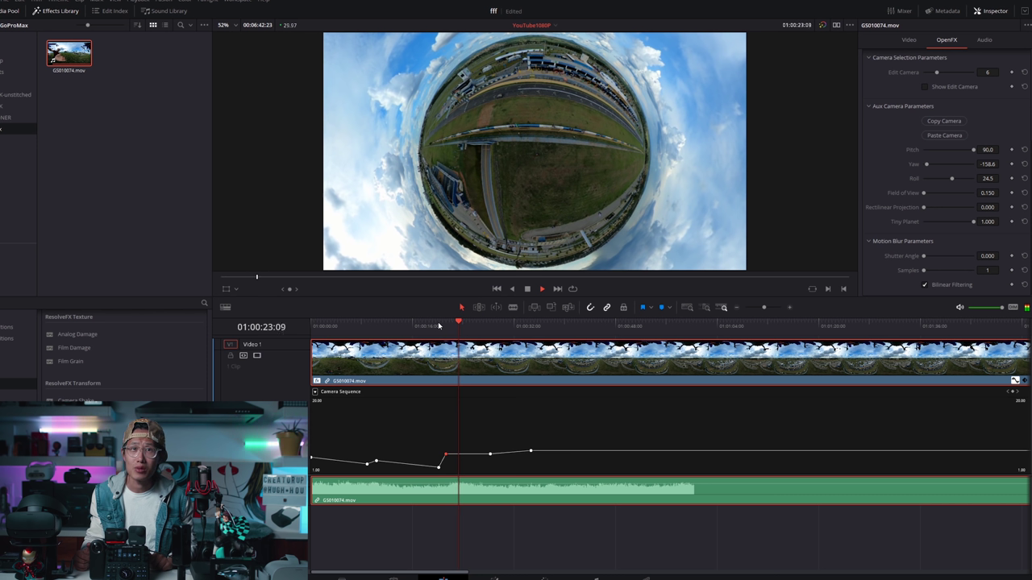
key("space")
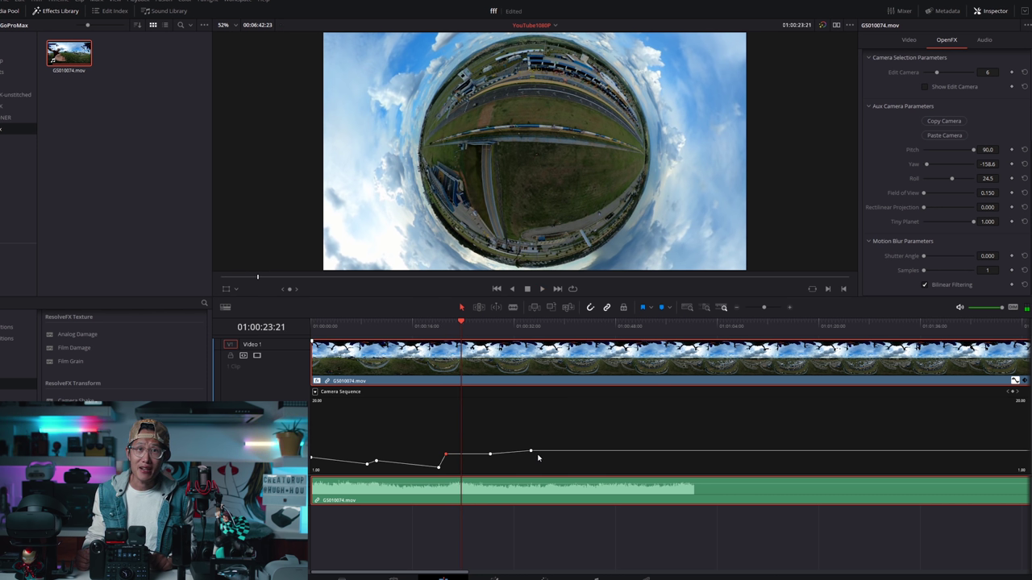
- Drag the final camera 6 keyframe earlier and preview the retimed switch
mouse_move(530, 451)
left_click_drag(530, 452, 498, 452)
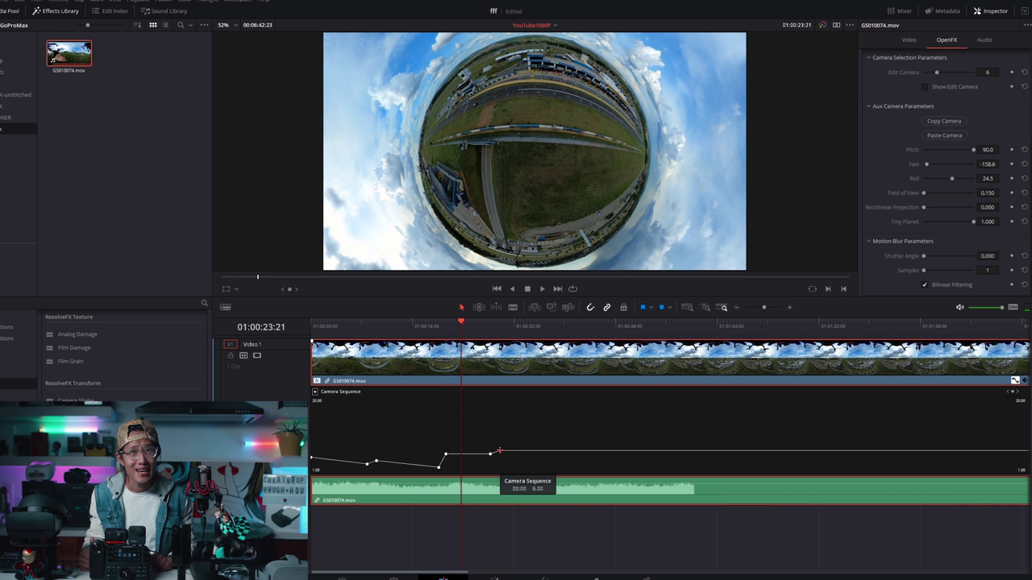
left_click(488, 325)
key("space")
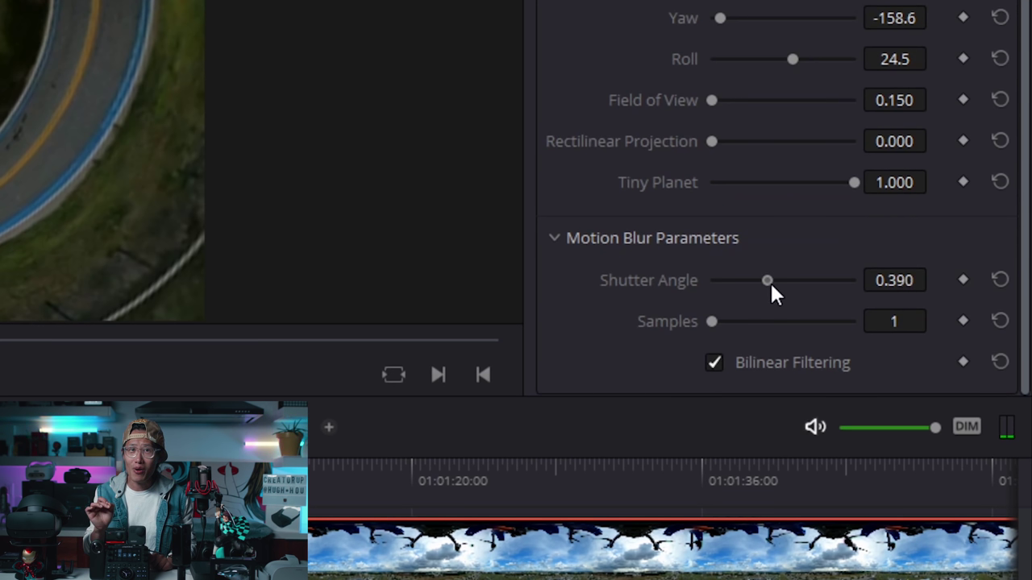
- Set Motion Blur Shutter Angle to 0.525 and Samples to 20, then preview the transition
left_click_drag(788, 281, 785, 281)
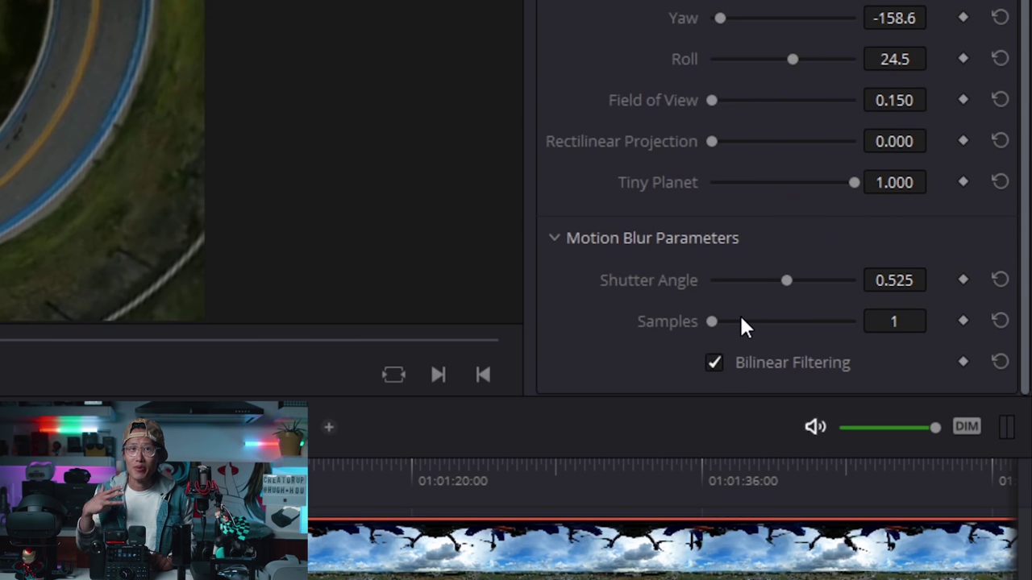
left_click_drag(721, 322, 816, 320)
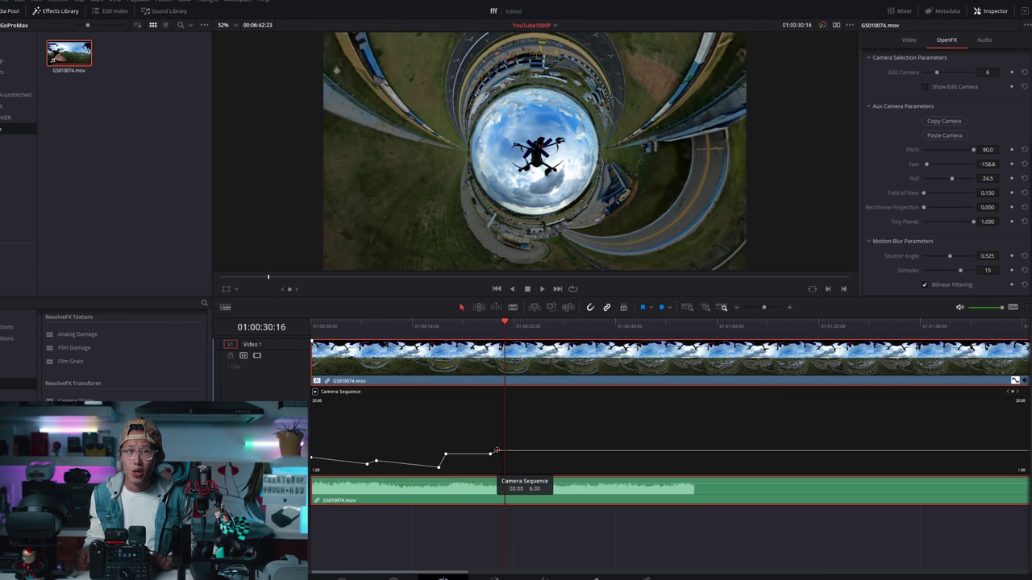
left_click(493, 329)
left_click_drag(493, 330, 443, 322)
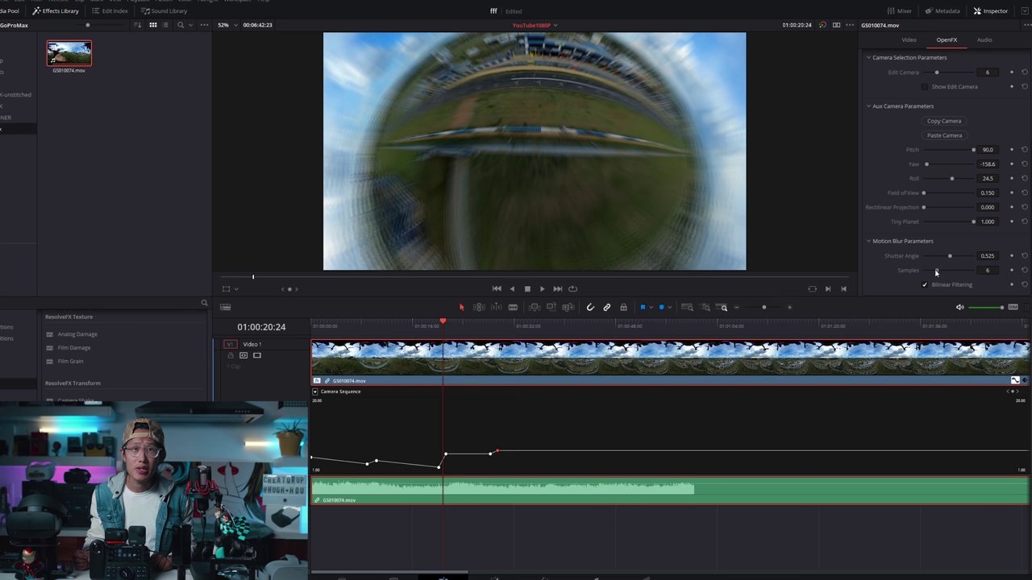
left_click_drag(936, 272, 929, 272)
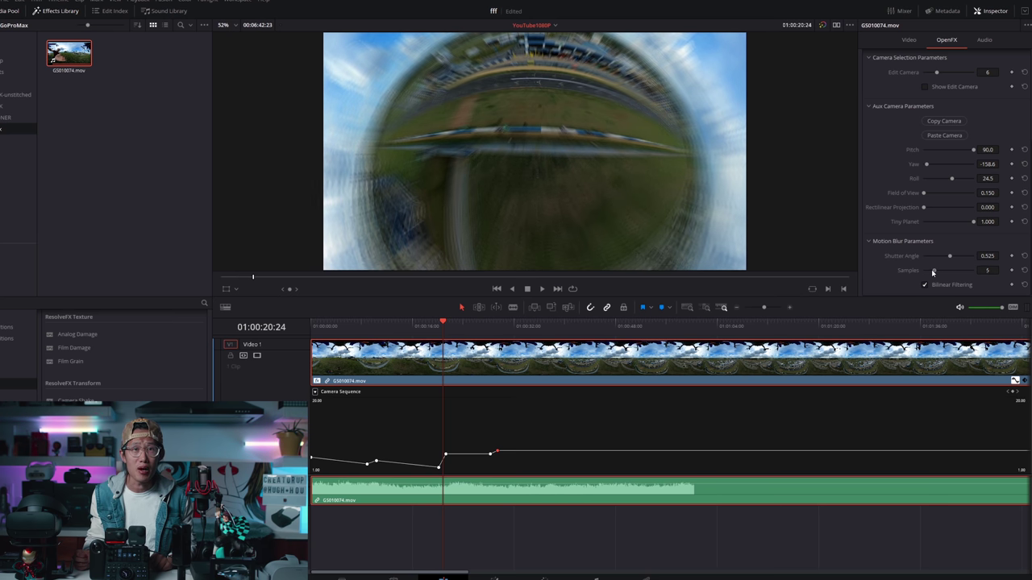
left_click_drag(930, 271, 942, 271)
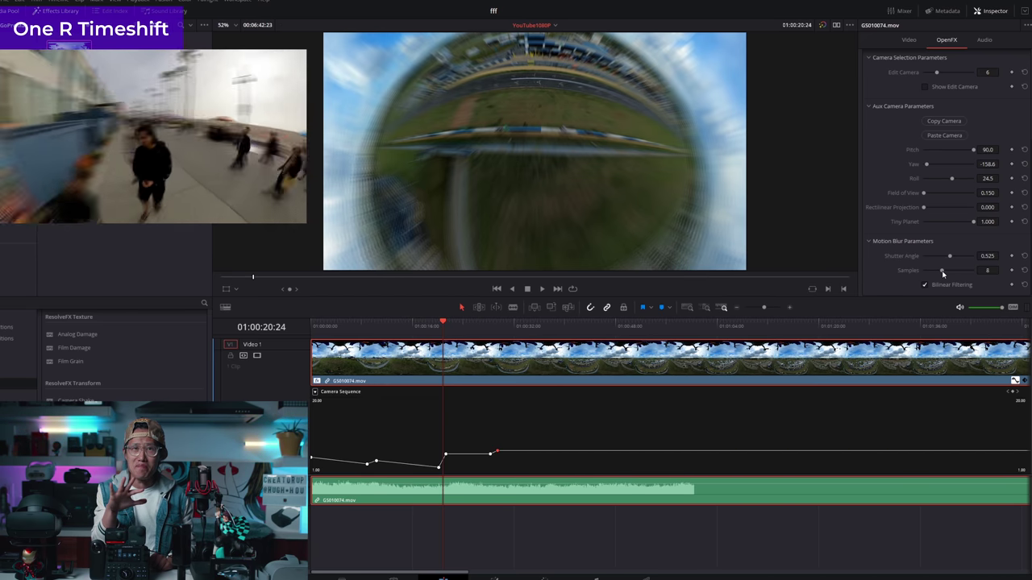
left_click_drag(945, 274, 949, 274)
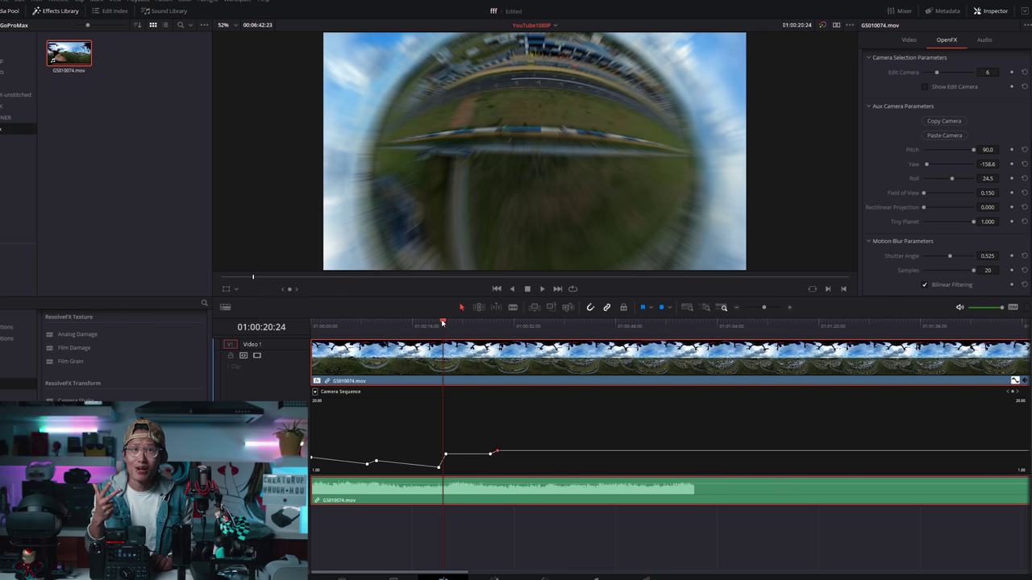
key("space")
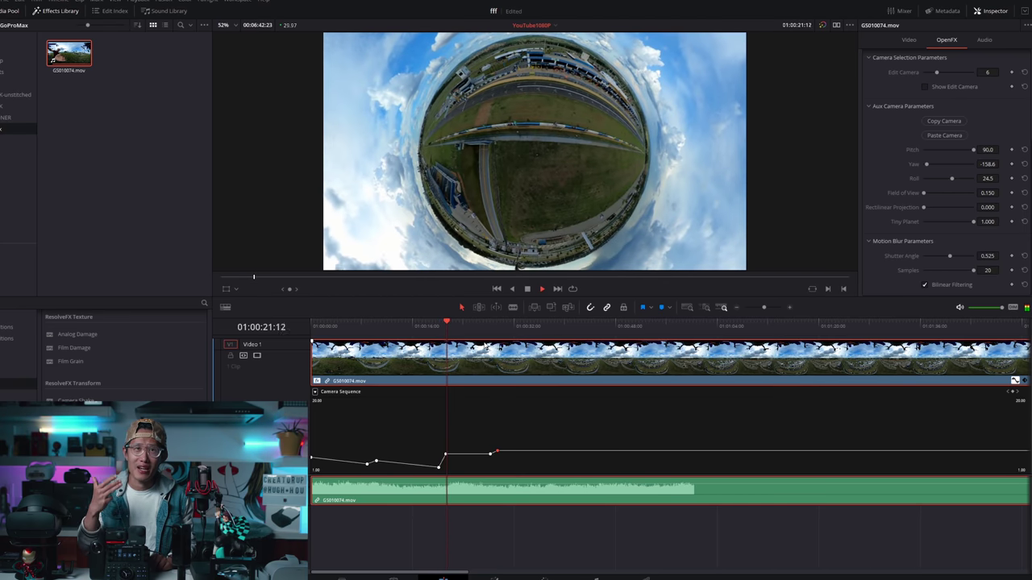
- Replay the motion-blurred final transition and adjust the main camera's pitch and yaw
left_click(491, 326)
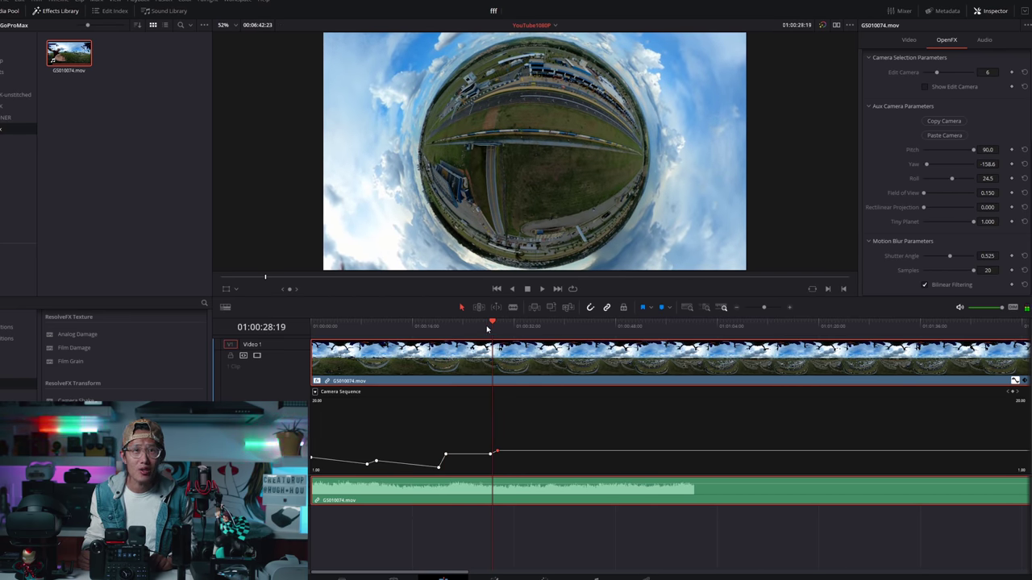
key("space")
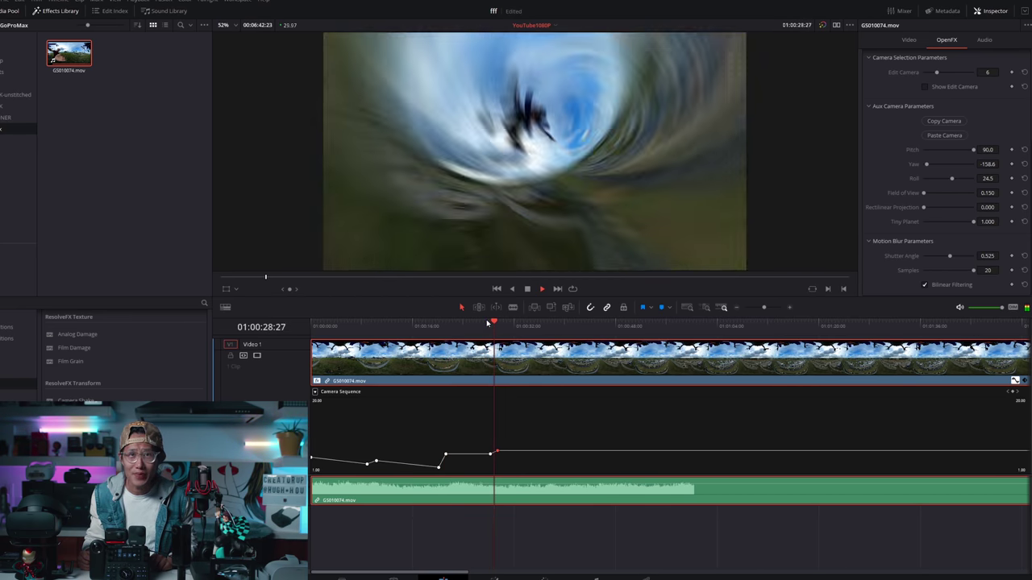
left_click(487, 322)
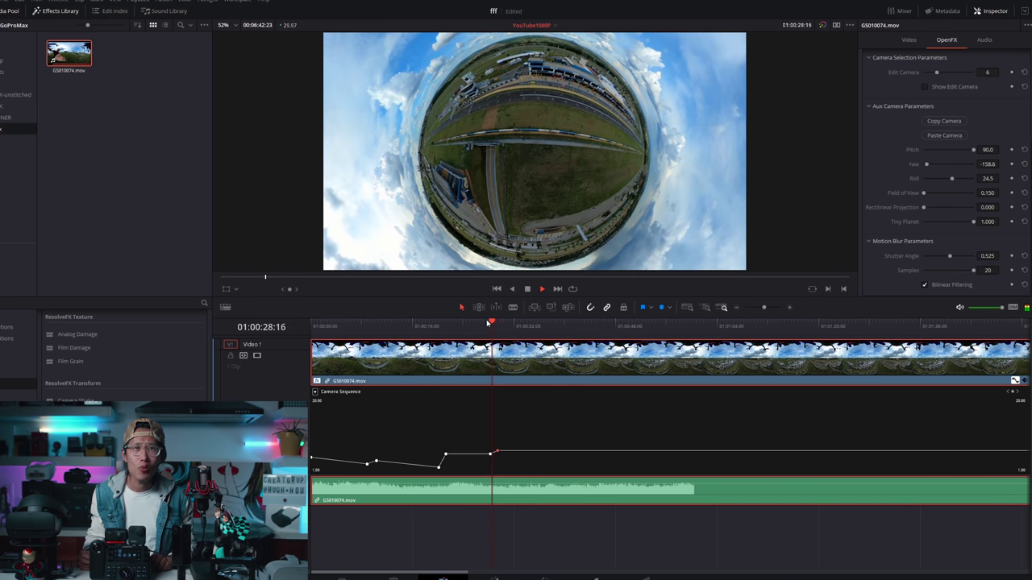
key("space")
scroll(985, 70, "up", 4)
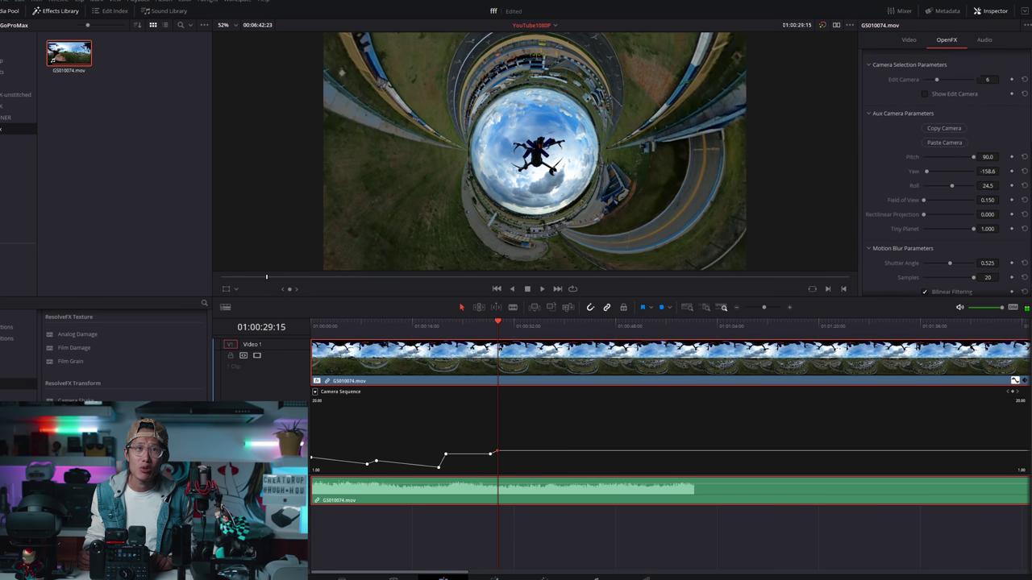
left_click_drag(949, 87, 940, 101)
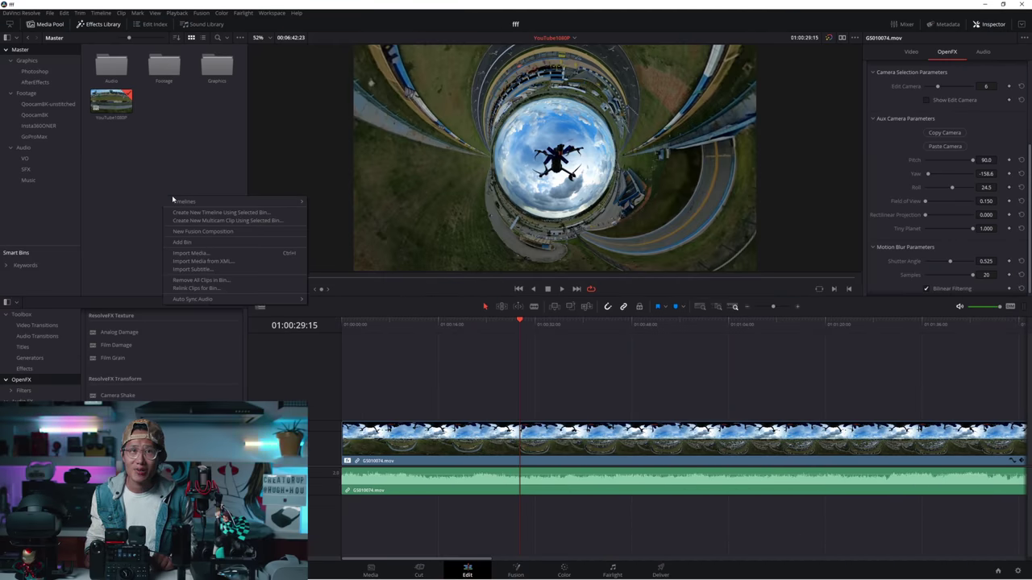
- Create a custom 1080×1080, 30 fps timeline that stretches mismatched footage to all corners
mouse_move(183, 203)
left_click(317, 203)
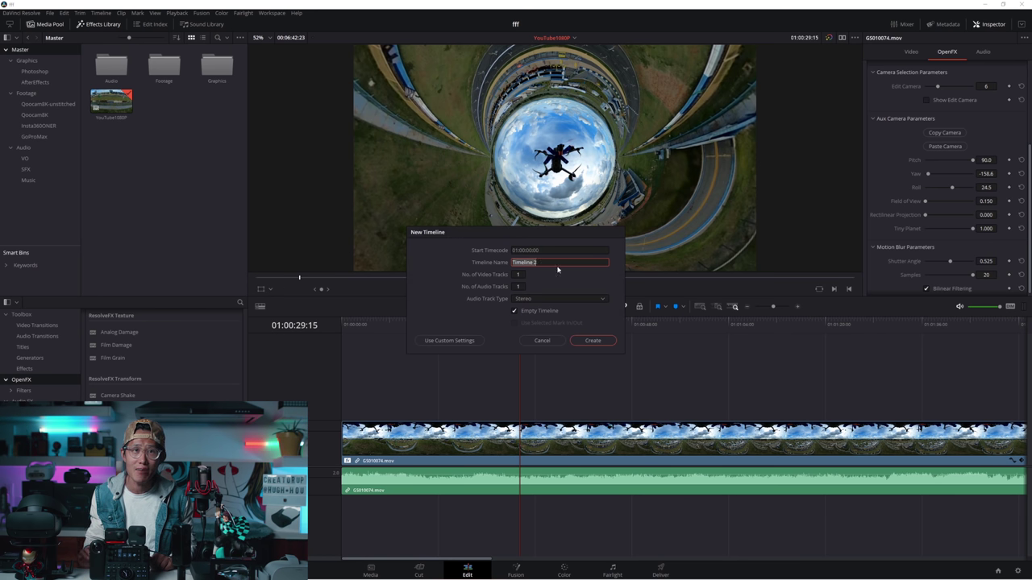
key("Caps_Lock")
left_click(448, 340)
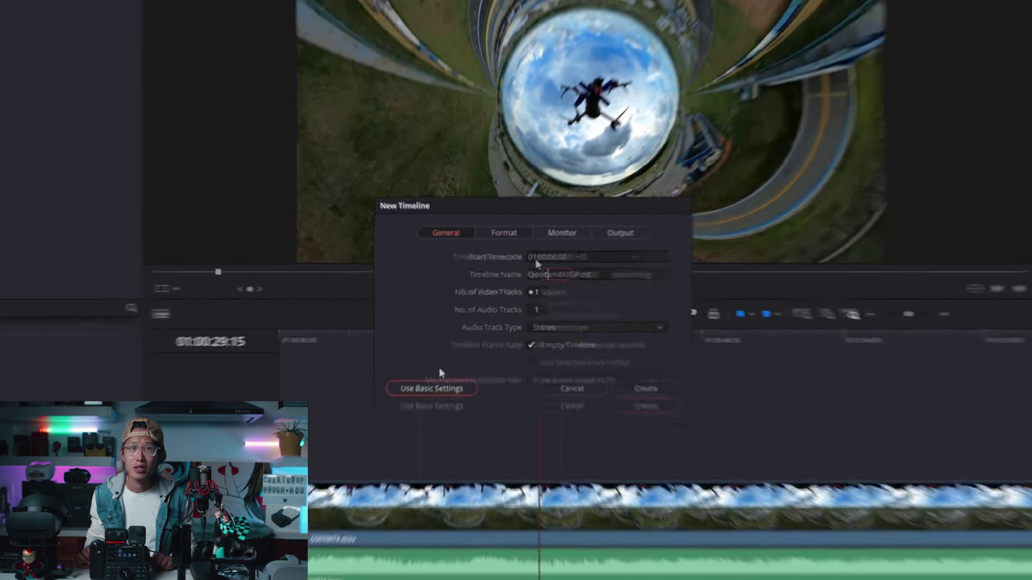
left_click(496, 251)
left_click(523, 267)
scroll(568, 270, "up", 1)
left_click(587, 266)
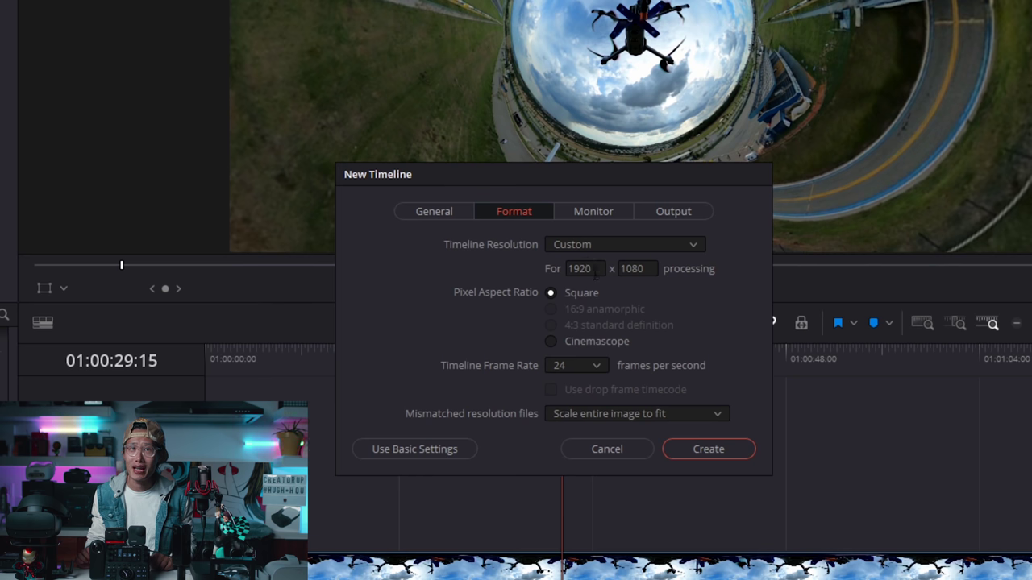
type("1080")
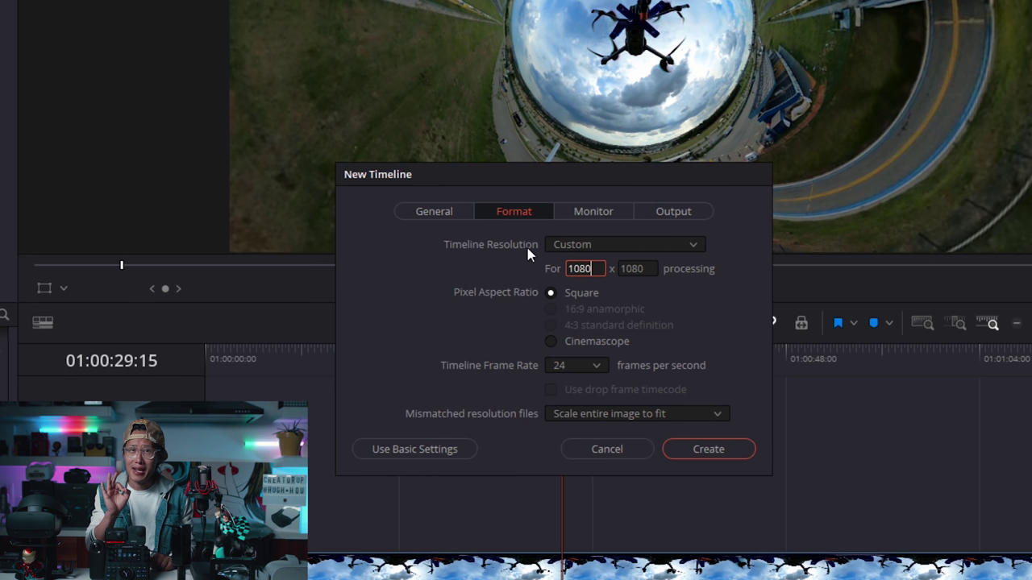
left_click(713, 415)
left_click(675, 486)
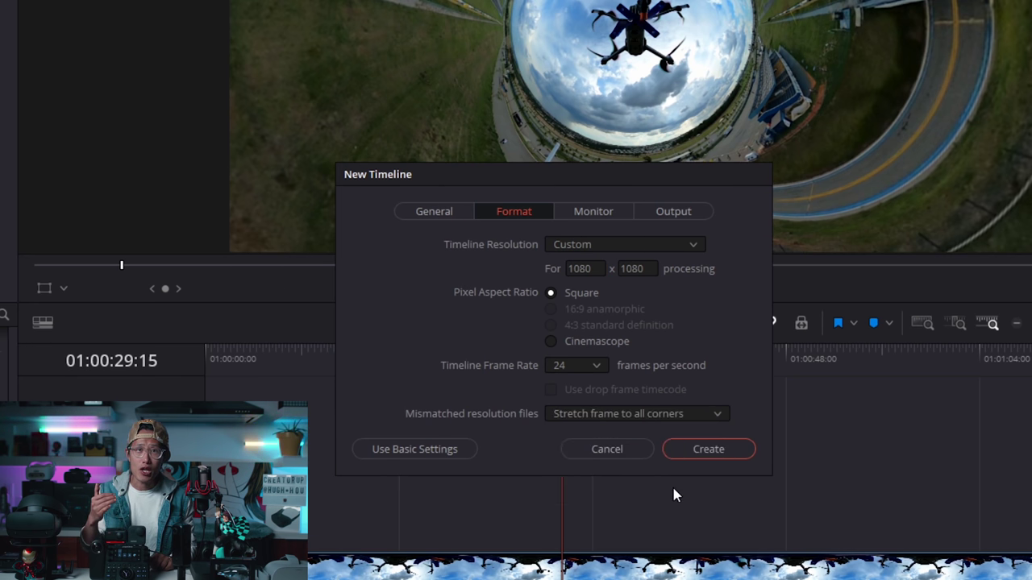
left_click(581, 363)
left_click(564, 493)
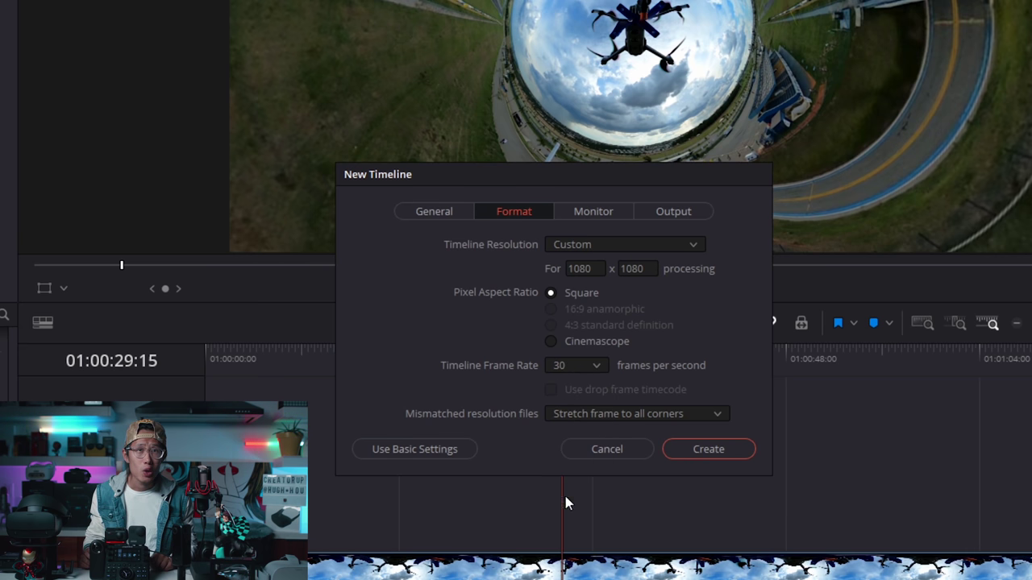
left_click(708, 449)
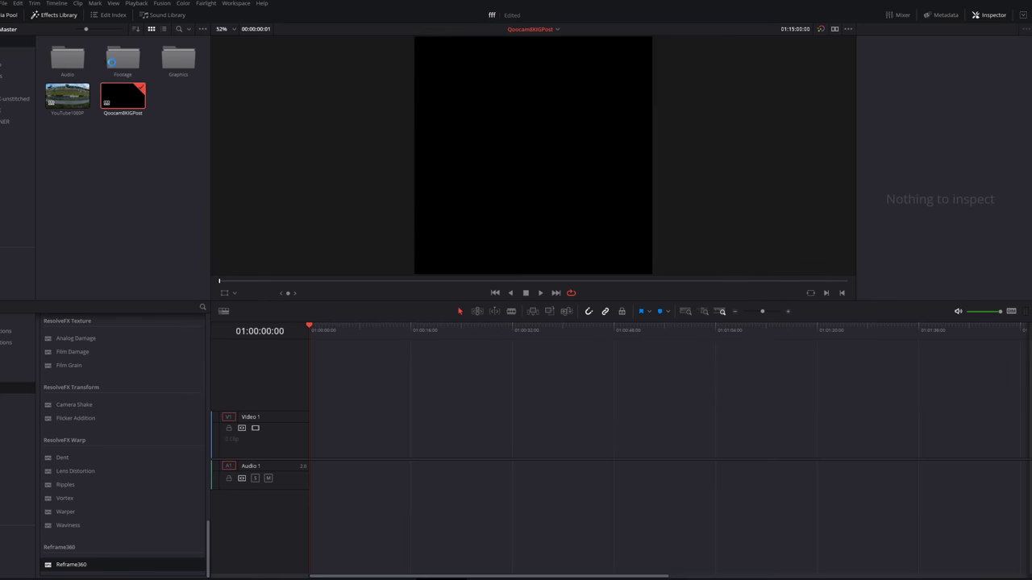
- Place Output_SHV_0005.MOV on the new timeline, apply Reframe360 and set yaw to -91.4
double_click(111, 61)
left_click_drag(67, 56, 312, 460)
left_click_drag(48, 569, 389, 439)
left_click(962, 44)
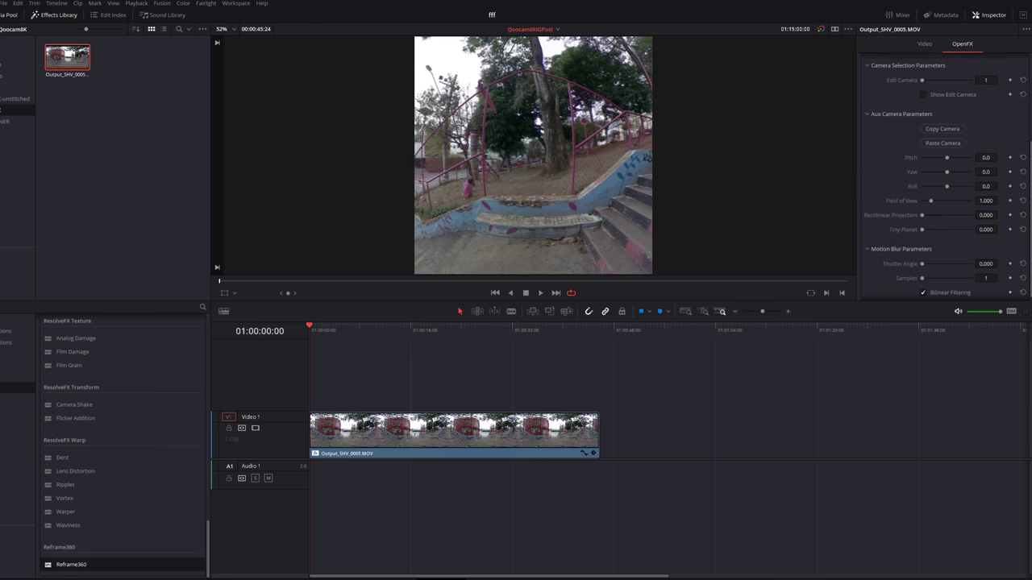
left_click_drag(948, 171, 935, 171)
- Split the clip at 01:00:12:04 and delete the opening section
left_click(347, 327)
left_click_drag(347, 327, 386, 327)
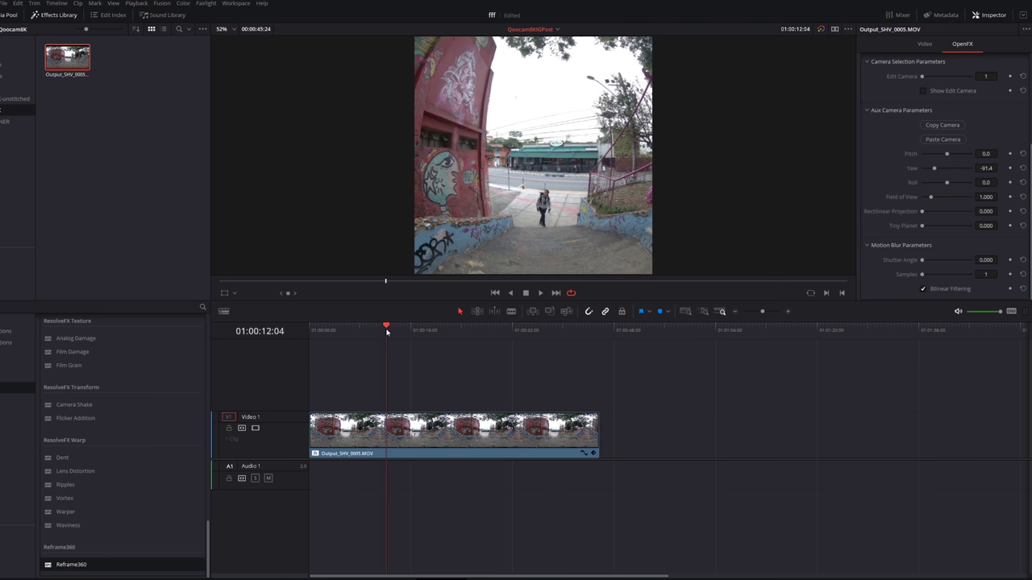
key("ctrl+b")
left_click(360, 430)
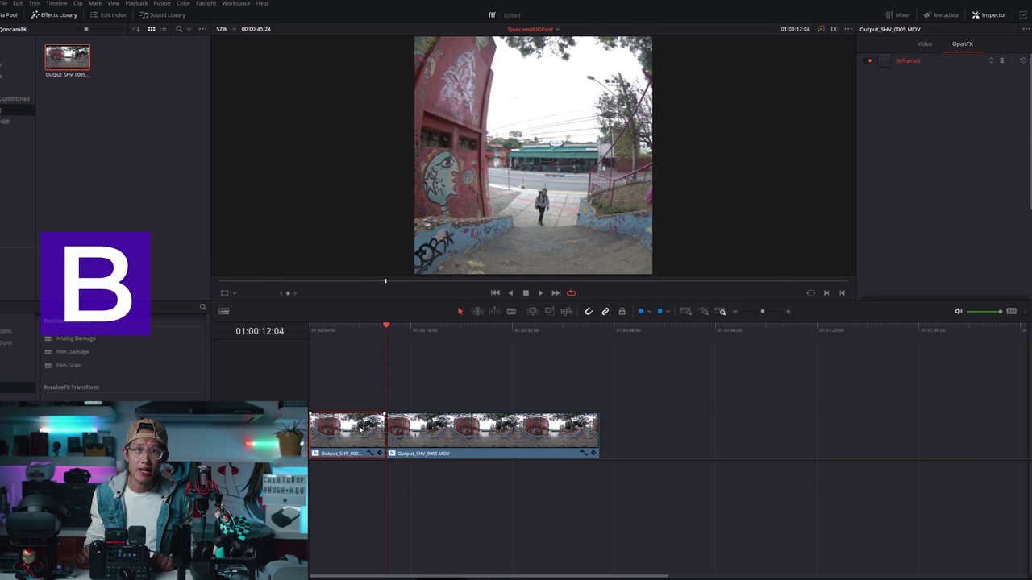
key("Delete")
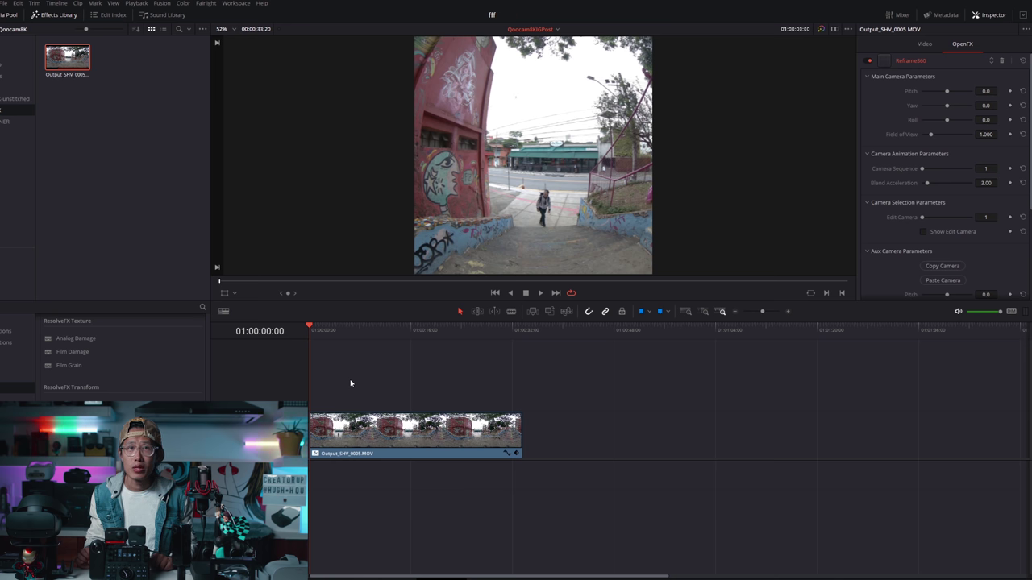
- Set Edit Camera 1's Rectilinear Projection to 1.000 and Pitch to -7.1
scroll(943, 177, "down", 3)
left_click_drag(921, 211, 971, 212)
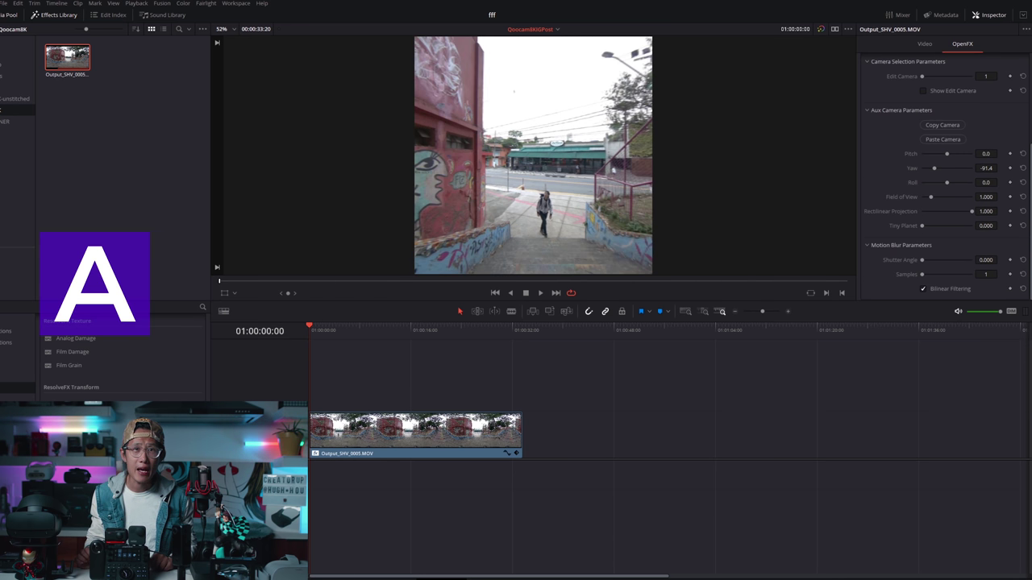
left_click_drag(984, 153, 987, 153)
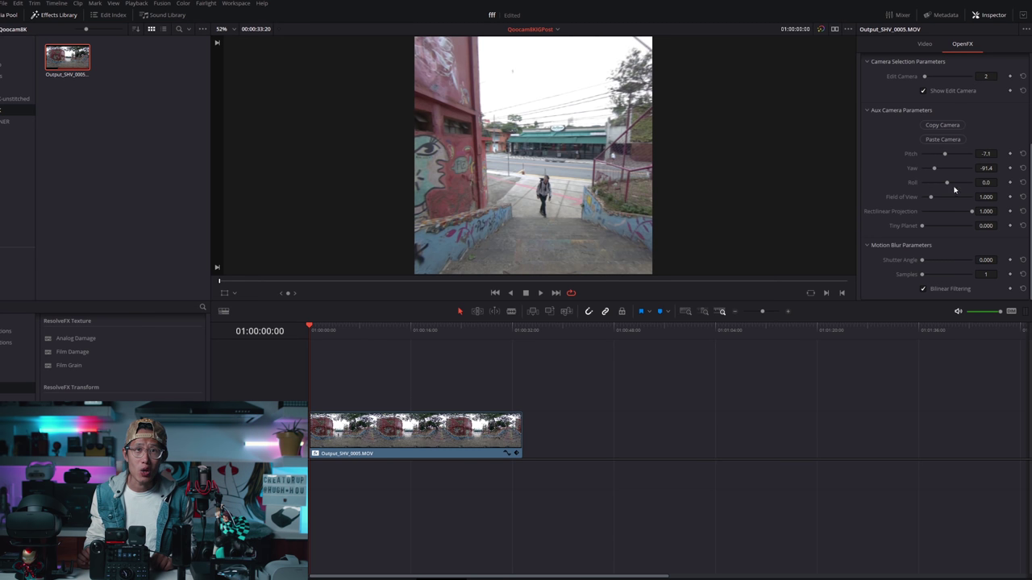
- Turn the current edit camera toward the graffiti wall with rectilinear projection off for a fisheye look
key("space")
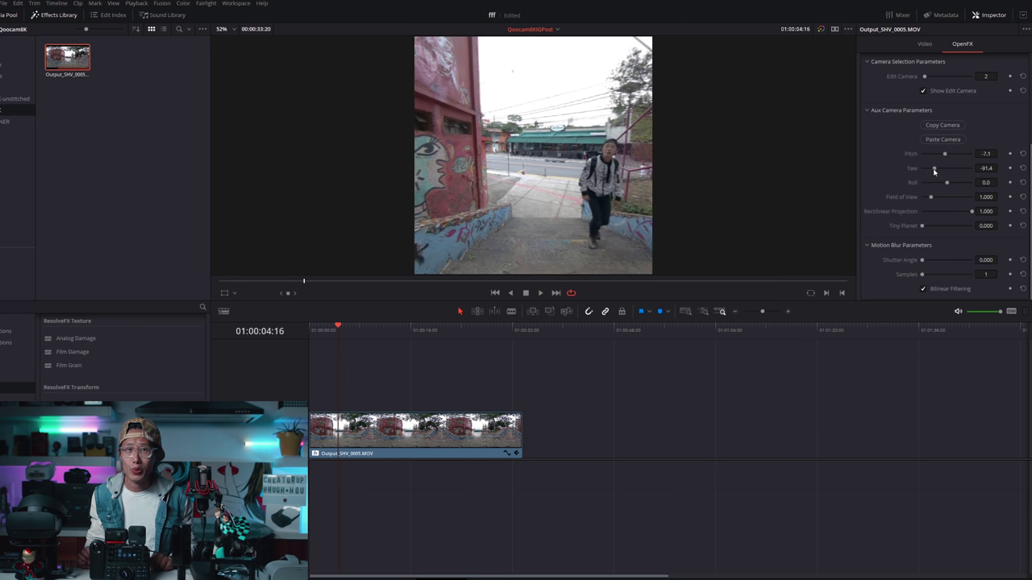
left_click_drag(934, 171, 940, 167)
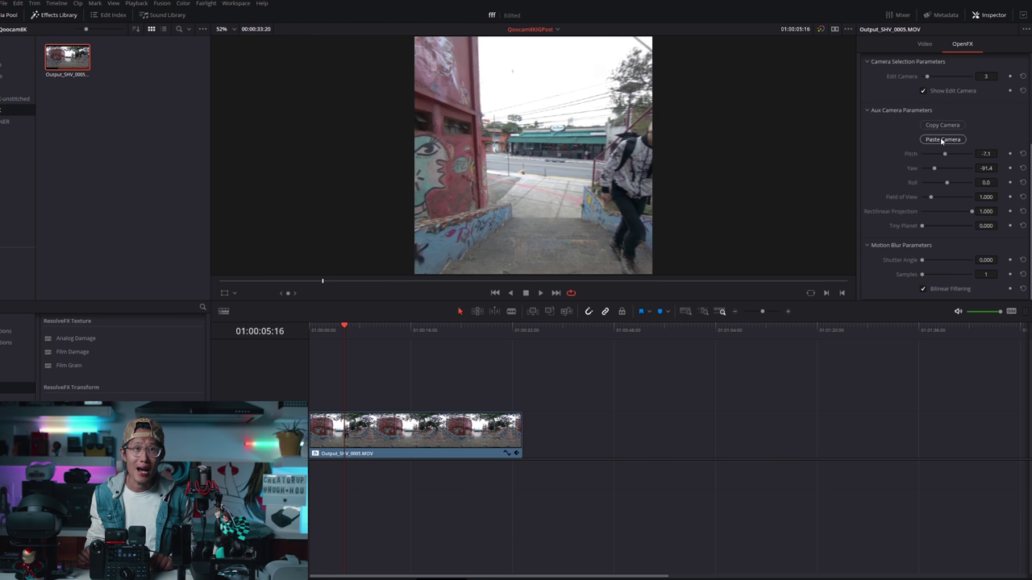
left_click_drag(934, 169, 921, 170)
left_click_drag(971, 211, 842, 183)
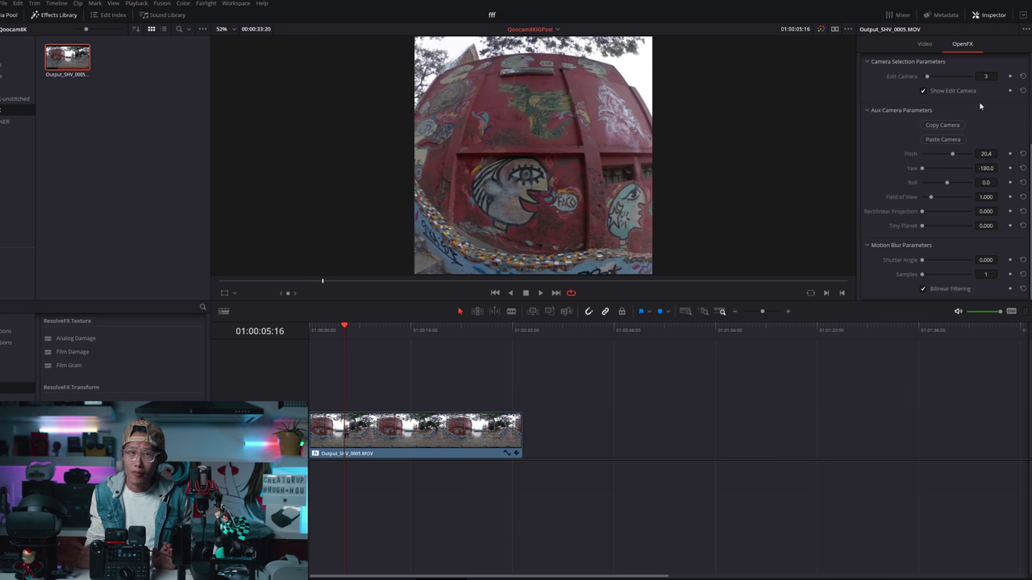
- Switch to edit camera 4 and pan it to face the stairs ahead
left_click(985, 76)
type("4")
key("Return")
left_click(540, 292)
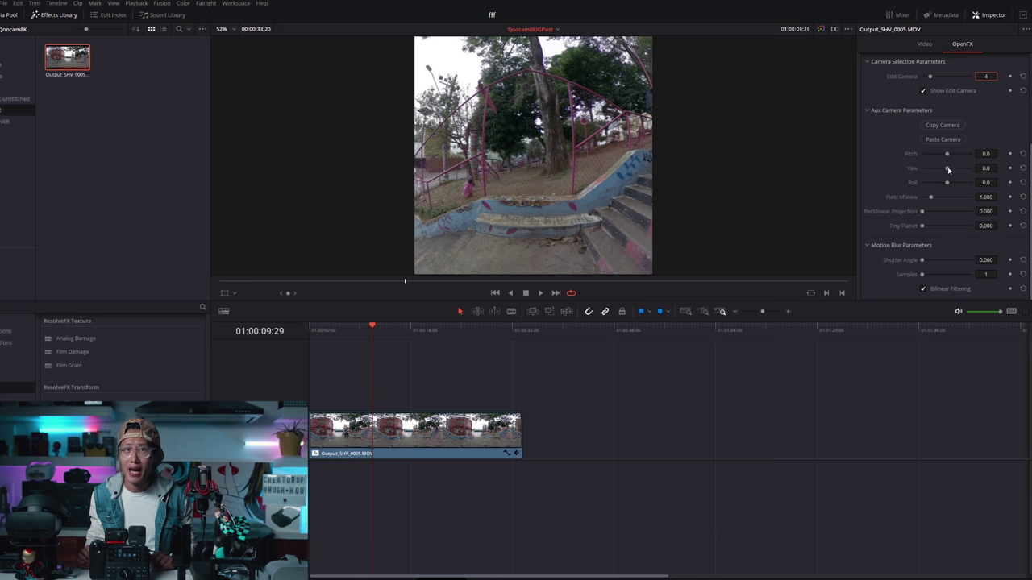
left_click_drag(946, 168, 957, 170)
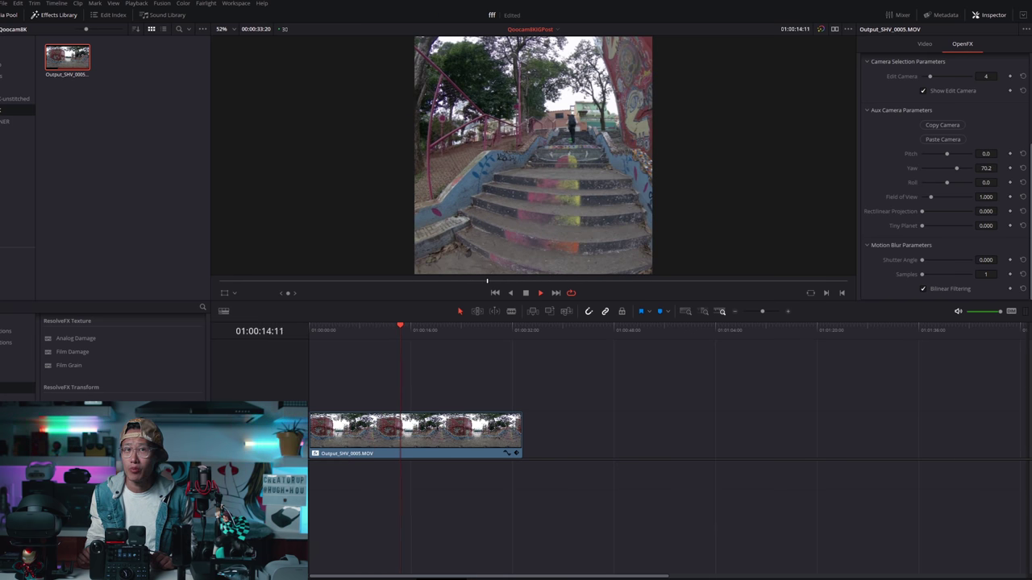
- Switch to edit camera 5, paste camera 1's framing and pan it to a new heading
left_click(985, 75)
type("5")
key("Return")
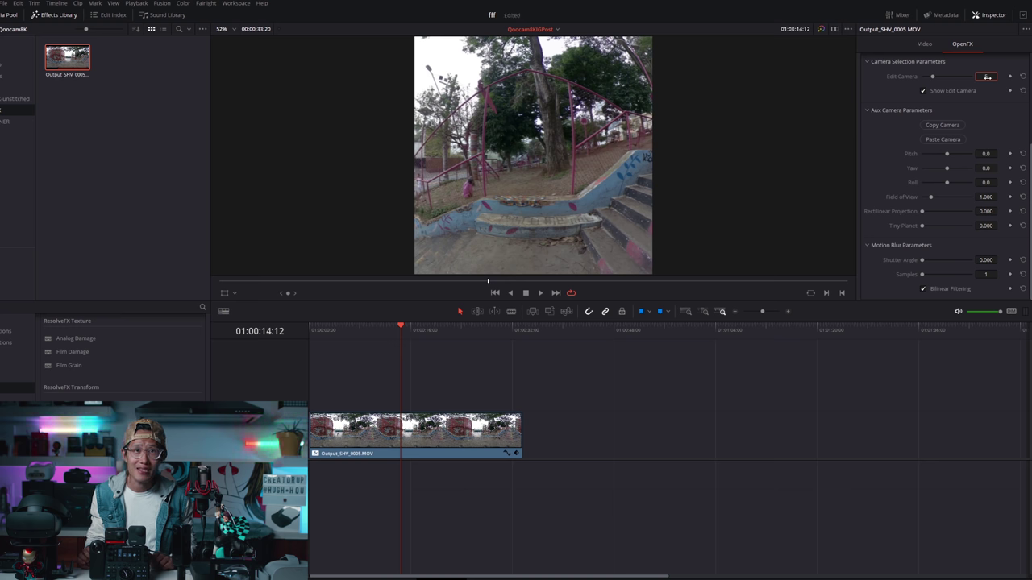
left_click(942, 138)
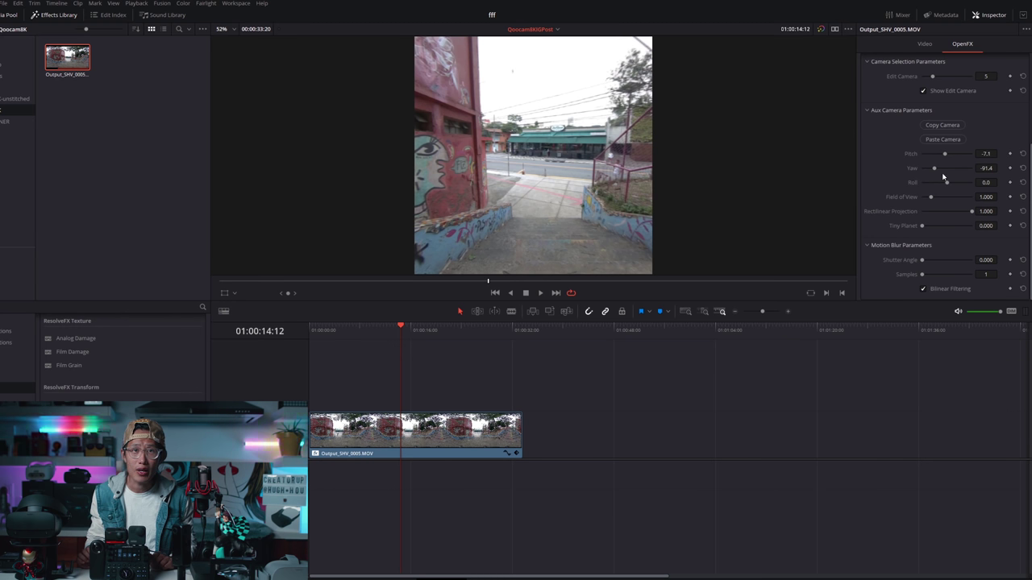
left_click_drag(946, 167, 923, 198)
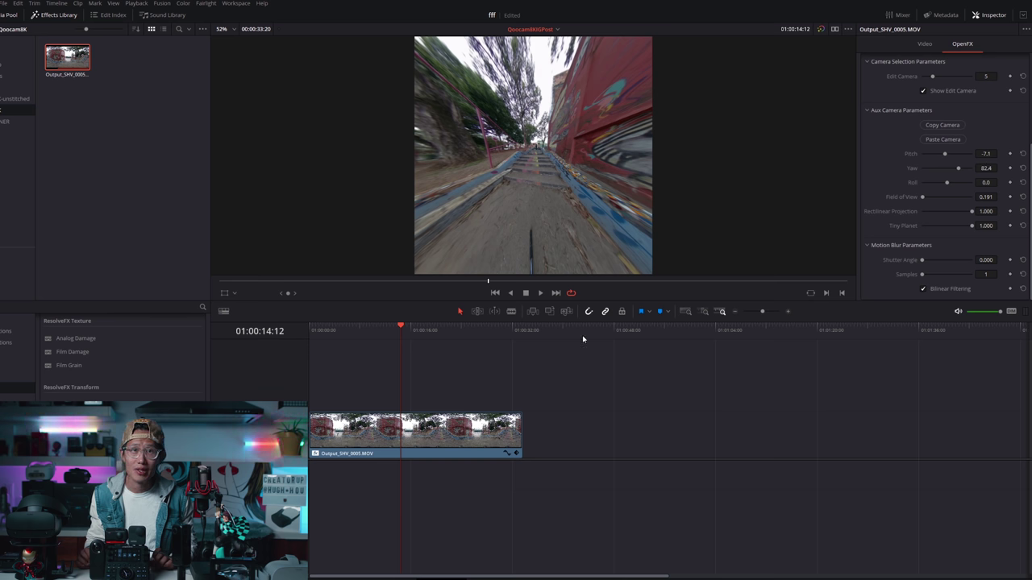
- Tilt camera 5's tiny-planet view at about 18 seconds, then turn off Show Edit Camera
left_click_drag(402, 327, 426, 327)
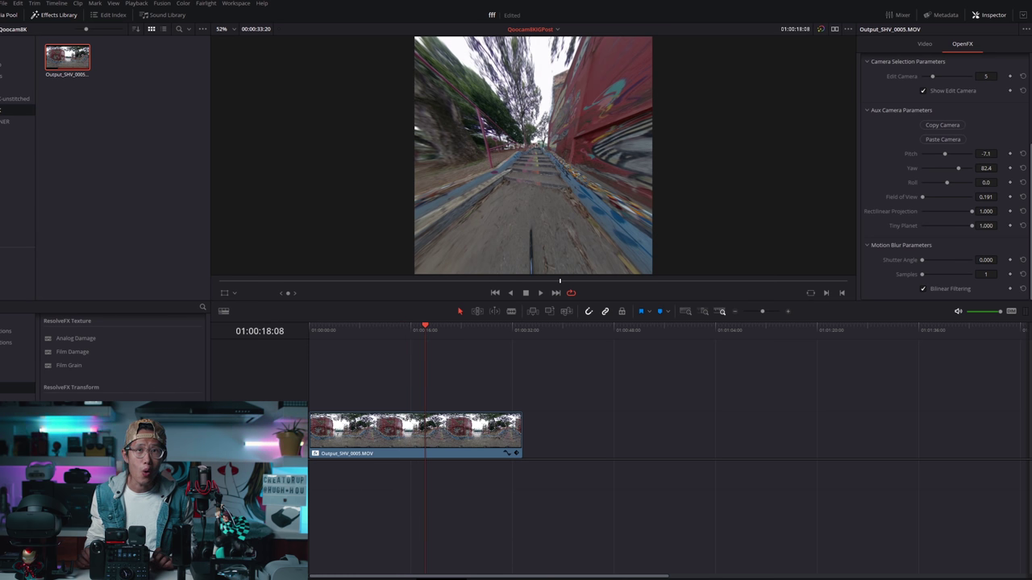
left_click_drag(985, 153, 986, 154)
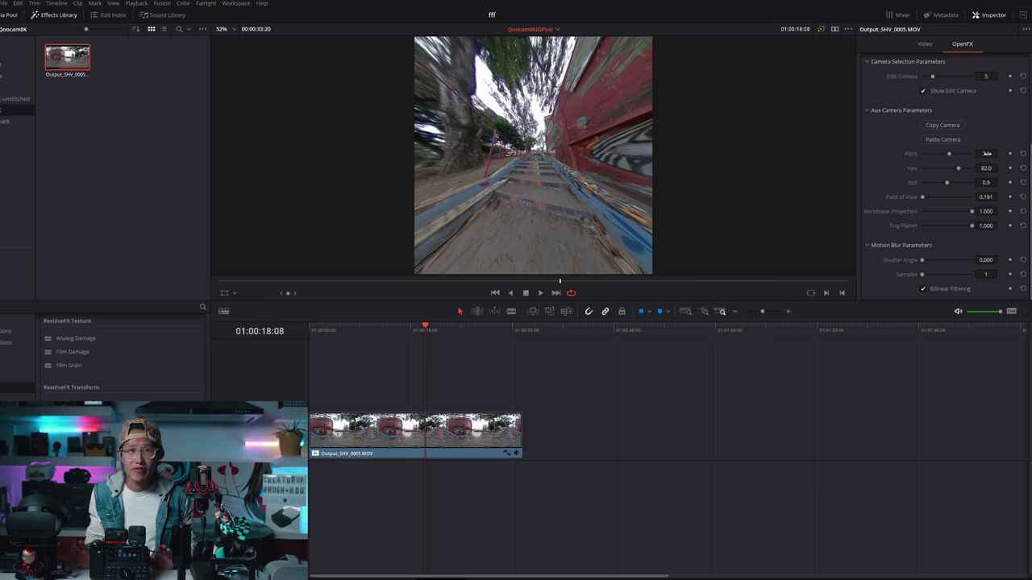
left_click(922, 90)
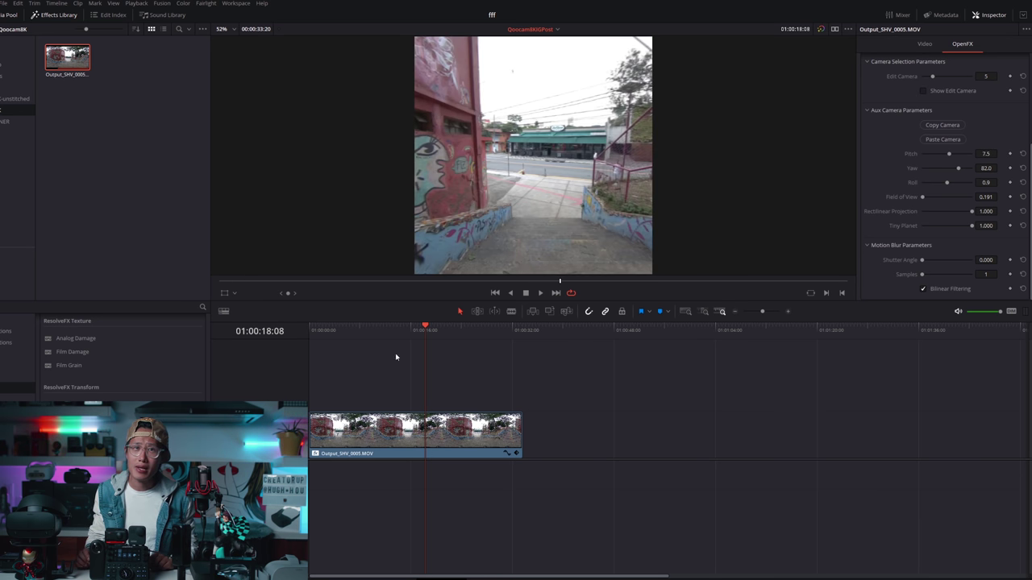
left_click_drag(425, 329, 115, 341)
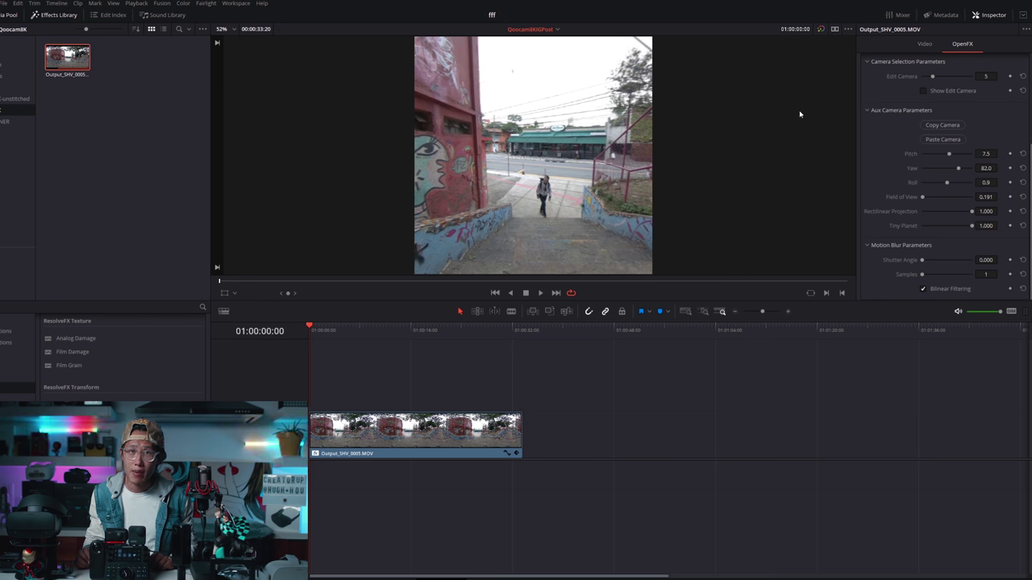
- Keyframe Camera Sequence at camera 1 at the clip start and show its curve under the clip
scroll(970, 143, "up", 3)
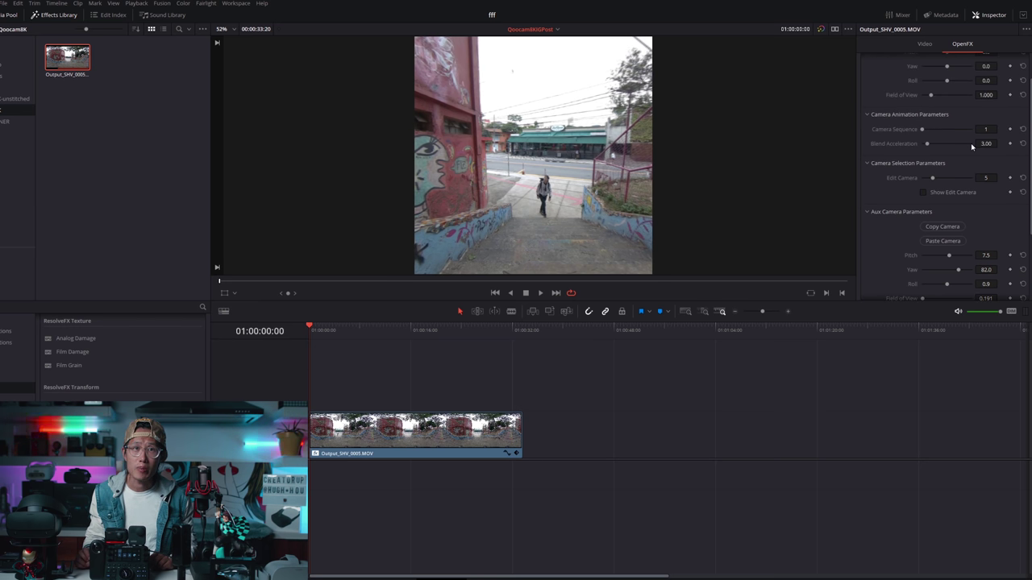
left_click(1010, 130)
left_click(507, 456)
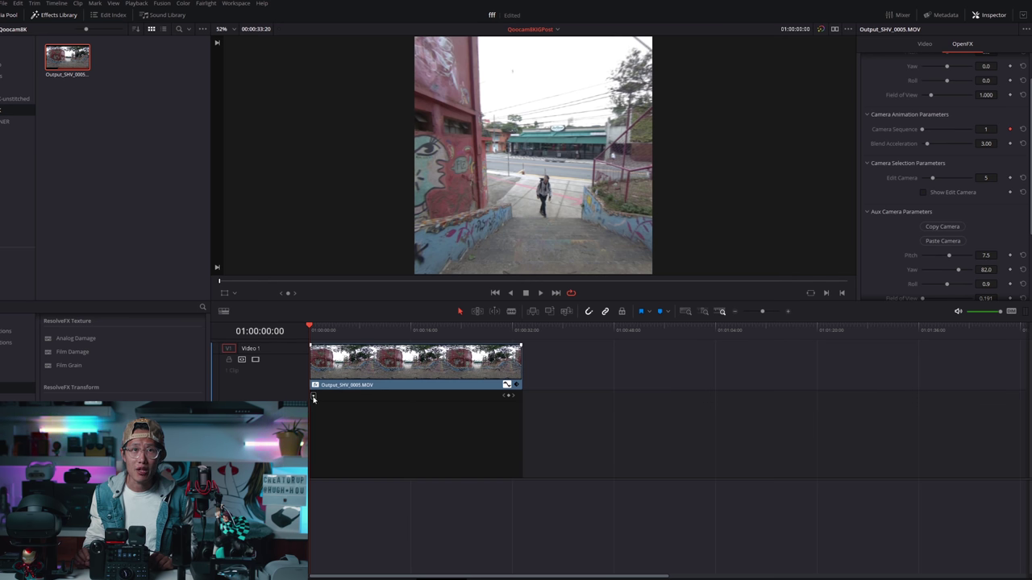
left_click(315, 400)
left_click(319, 449)
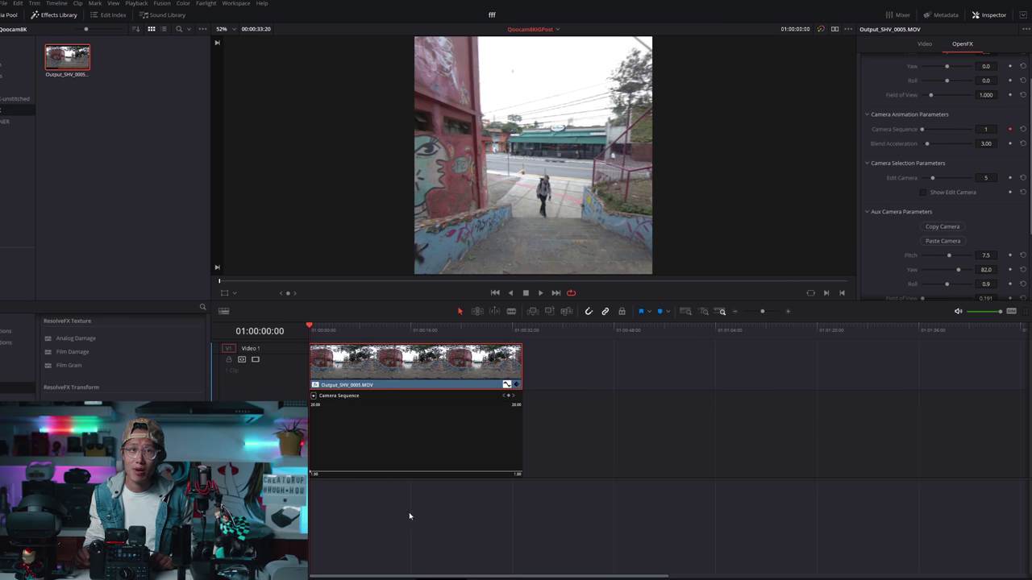
- Play to the first cut and step the camera sequence to the next camera
key("space")
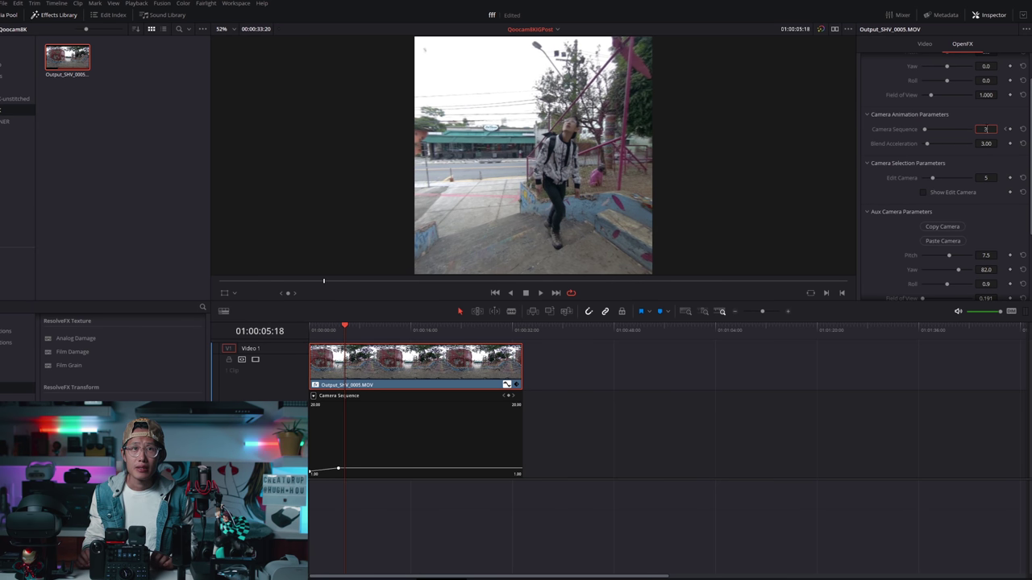
left_click_drag(978, 128, 985, 127)
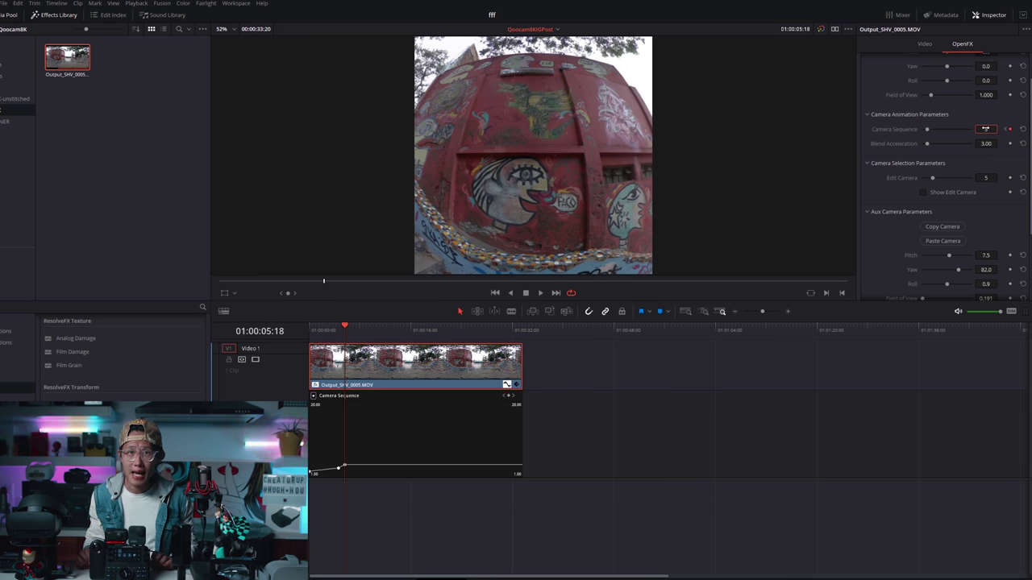
key("space")
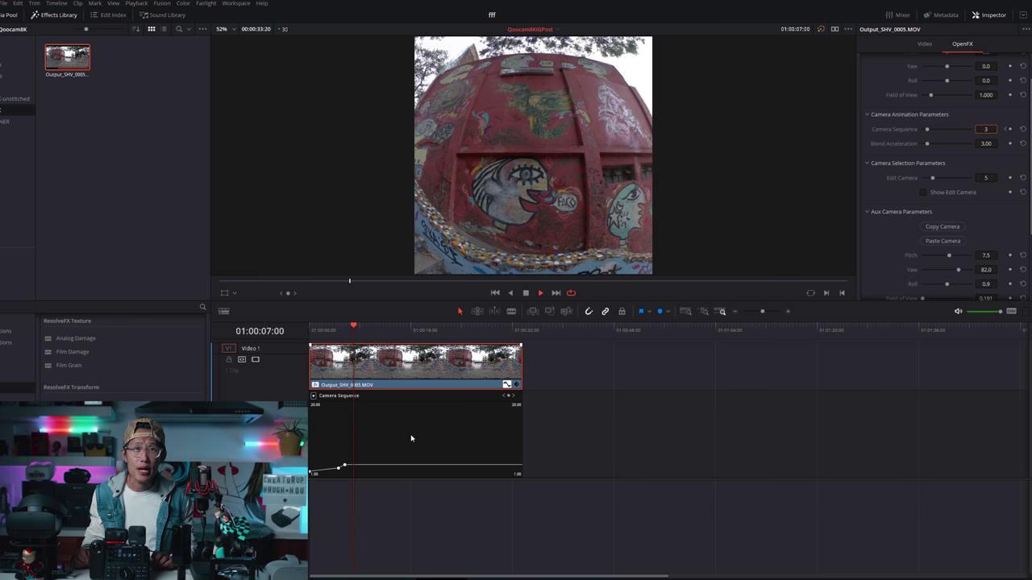
key("space")
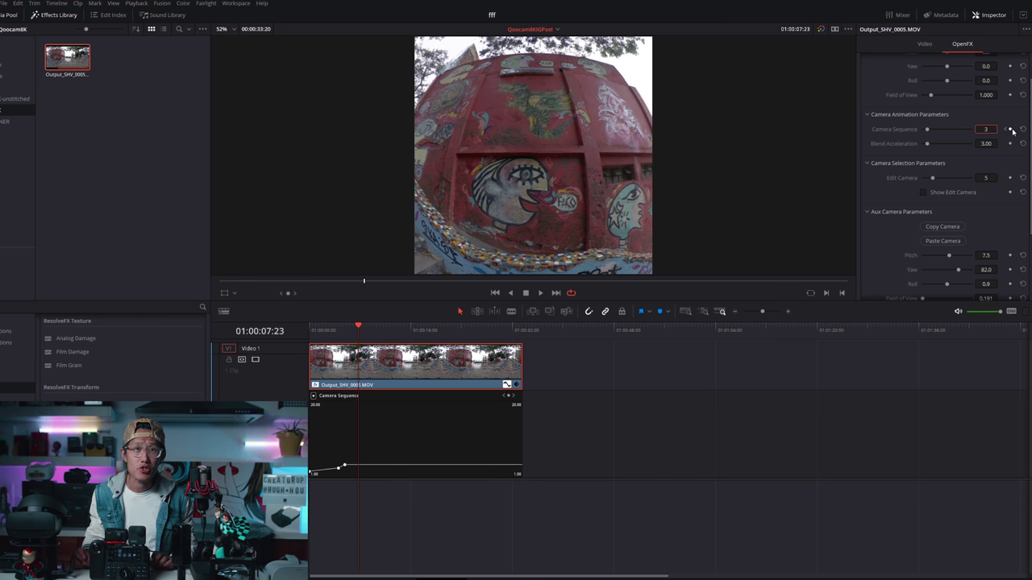
key("space")
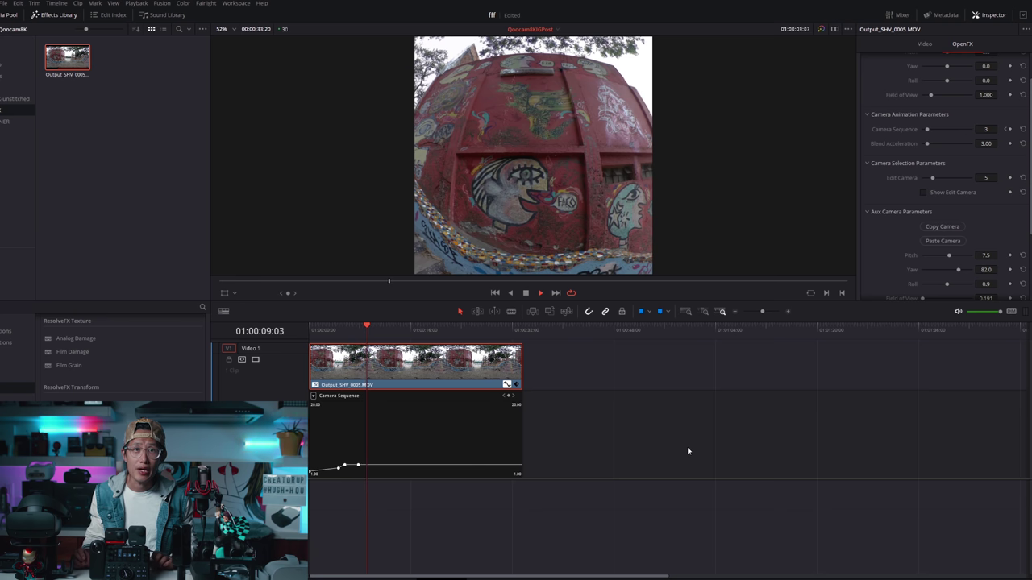
key("space")
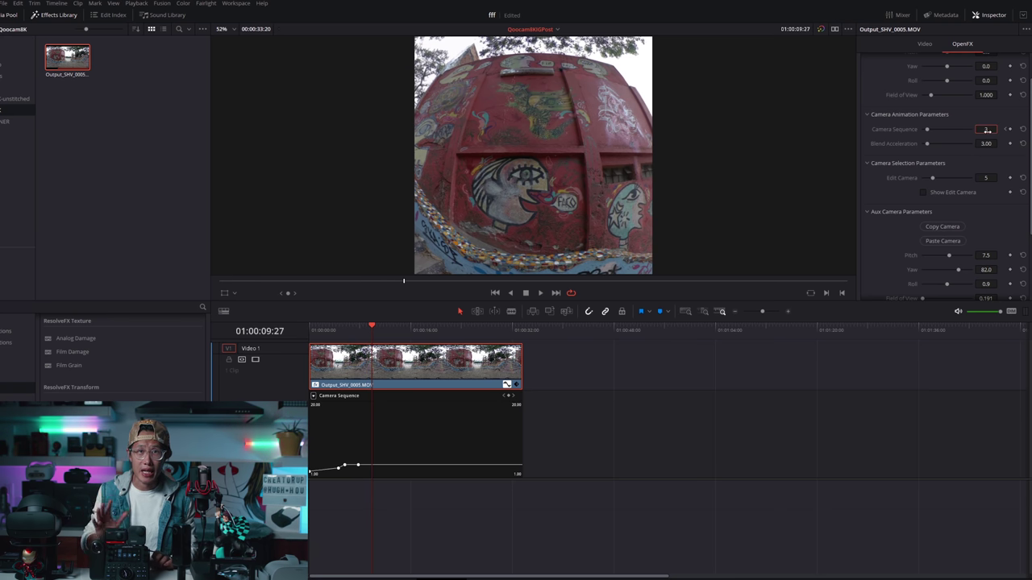
- Keyframe the camera sequence to camera 4, then camera 5, at later cut points
left_click(985, 129)
type("4")
key("Return")
key("space")
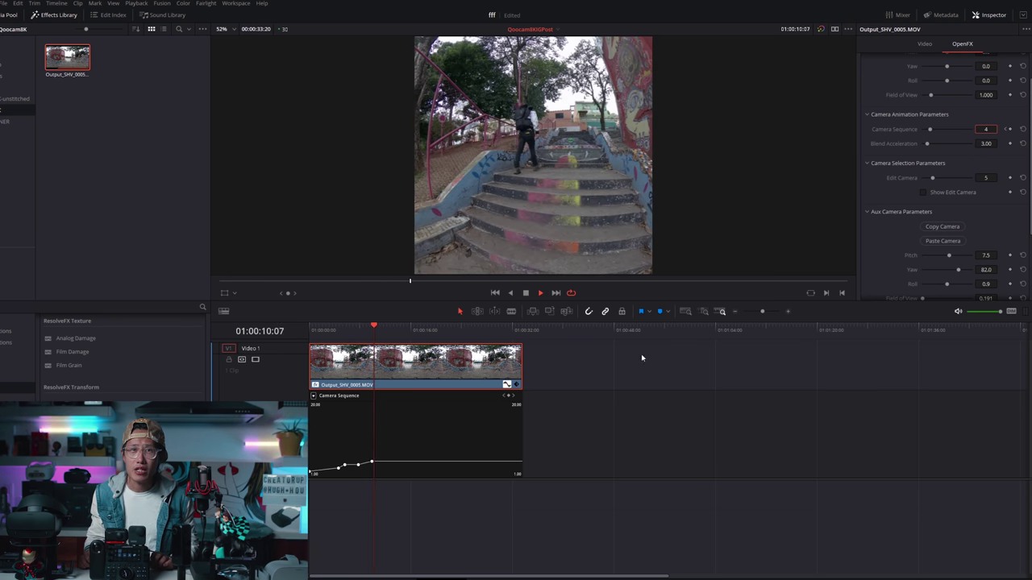
key("space")
left_click(985, 129)
type("5")
key("Return")
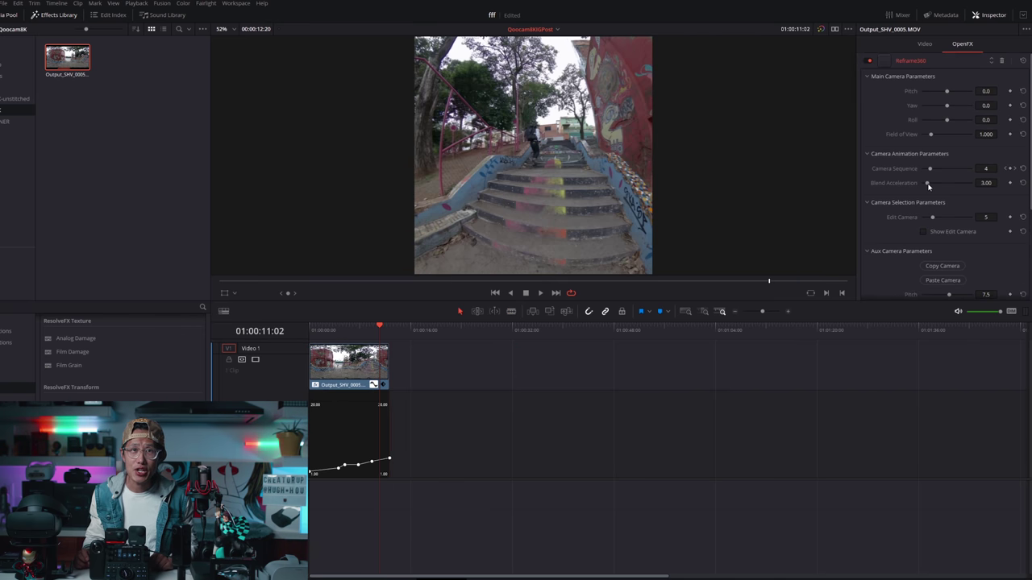
- Nudge a camera-switch keyframe slightly later and play from a later point in the clip
scroll(985, 260, "down", 4)
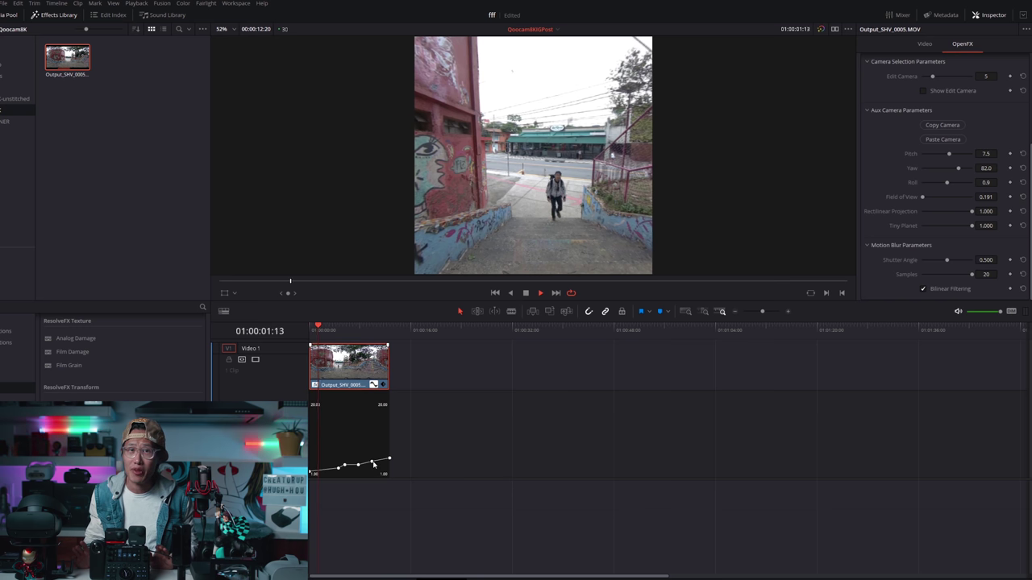
mouse_move(373, 463)
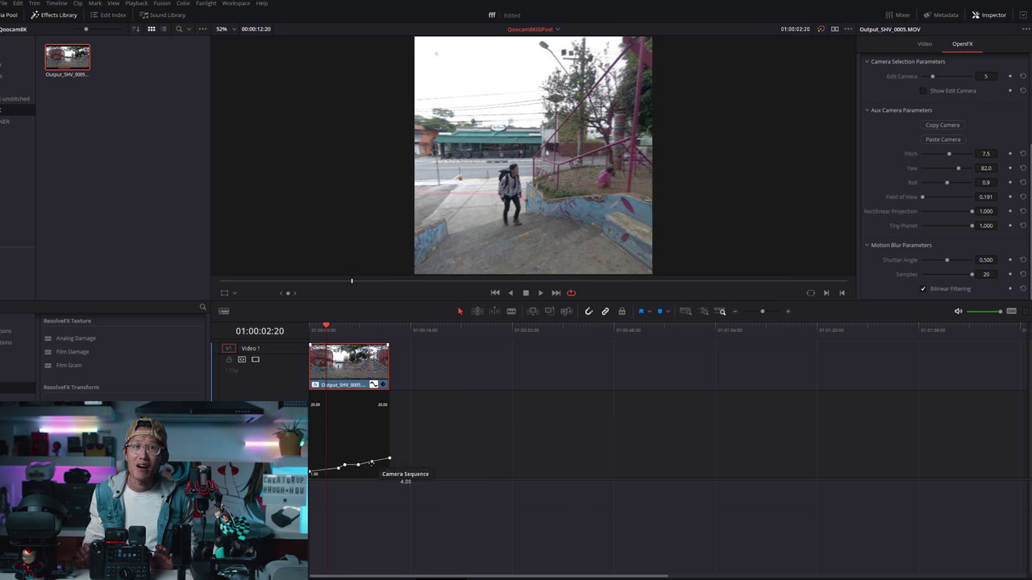
left_click_drag(373, 462, 379, 463)
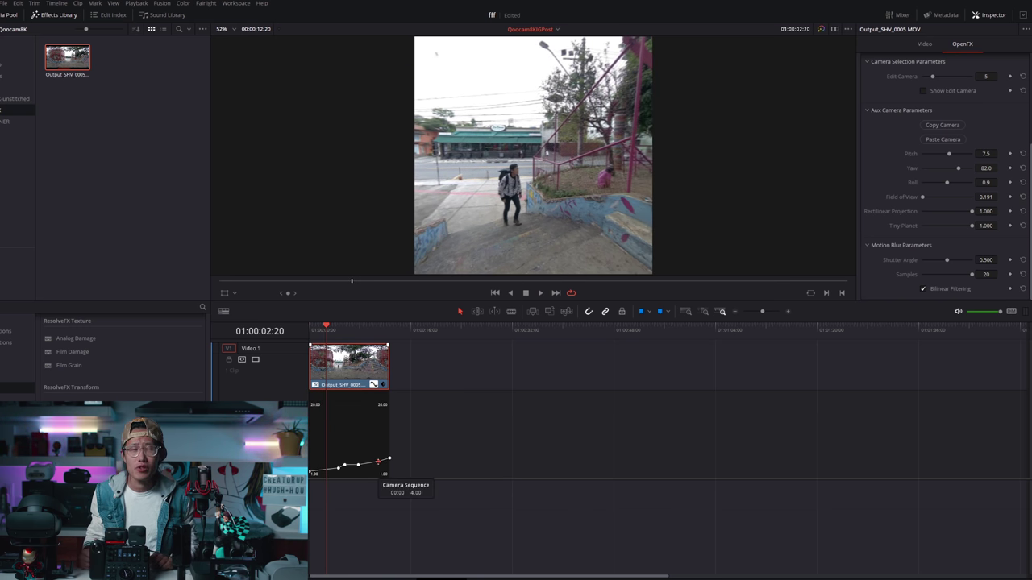
left_click(360, 331)
key("space")
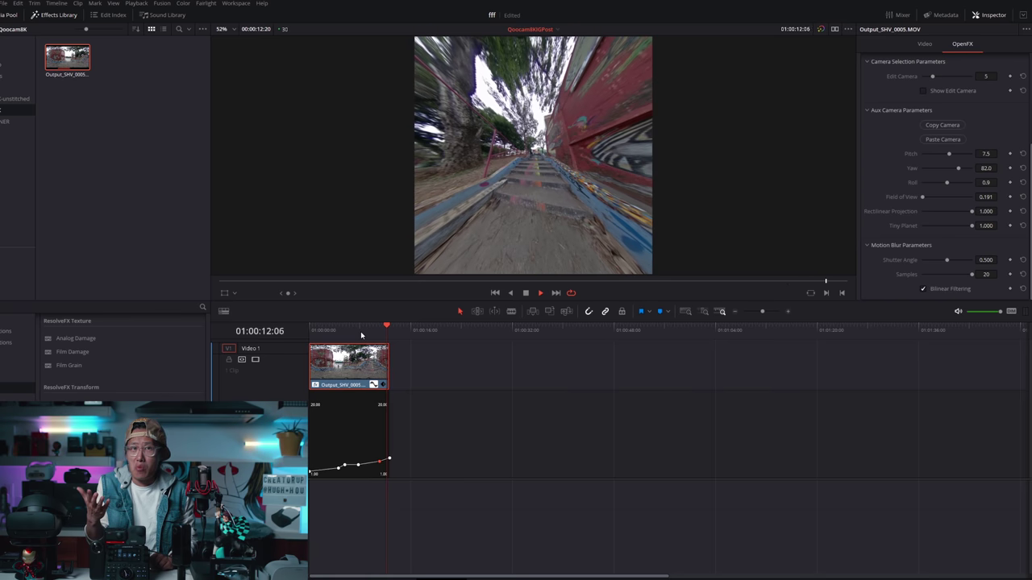
- Play the clip's final seconds starting from 01:00:11:00
mouse_move(381, 461)
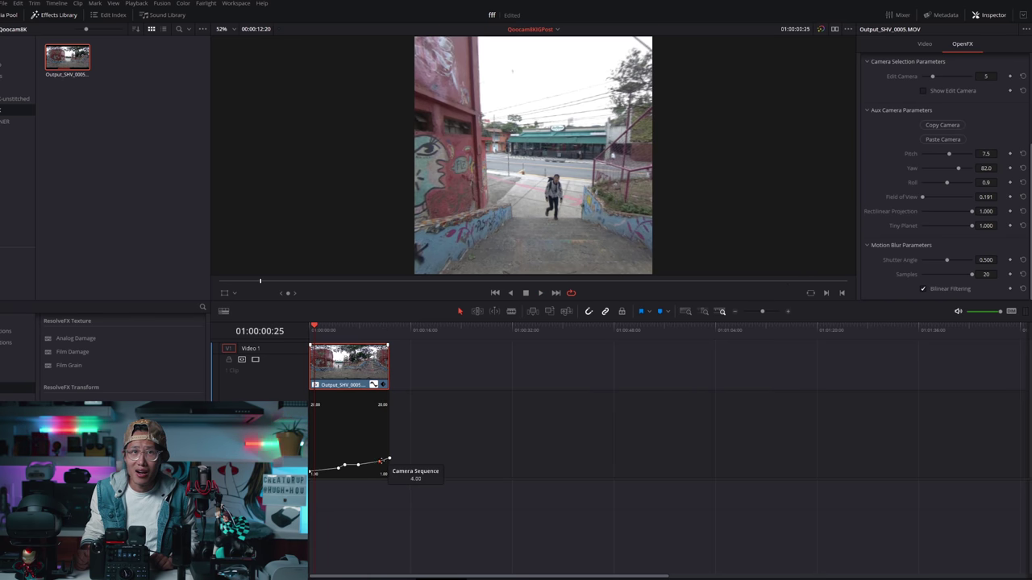
left_click(385, 328)
left_click(379, 329)
key("space")
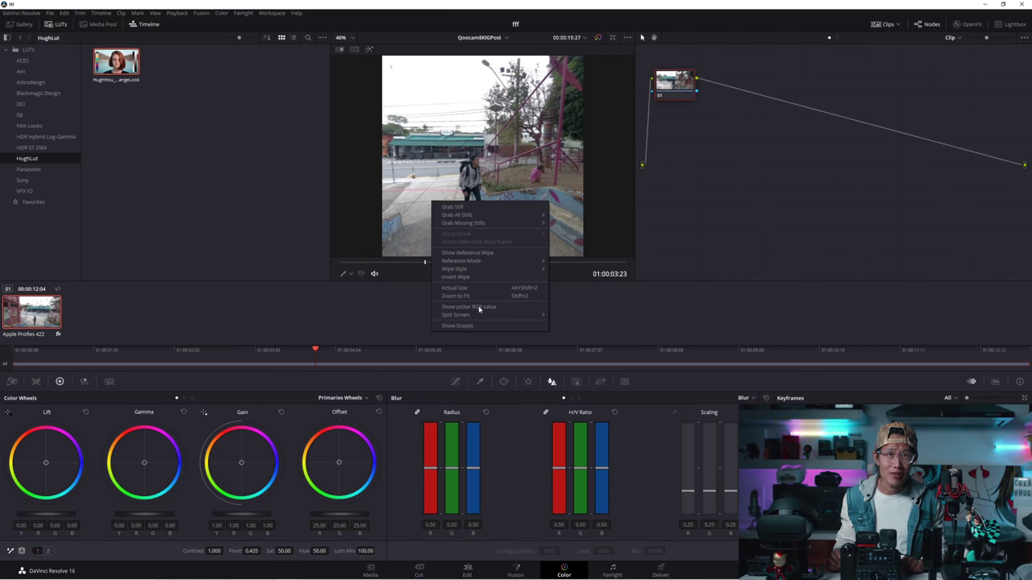
- Show and reposition the scopes, then grade the red mural shot with Lift -0.03, Gamma 0.06, Gain 0.97
left_click(457, 324)
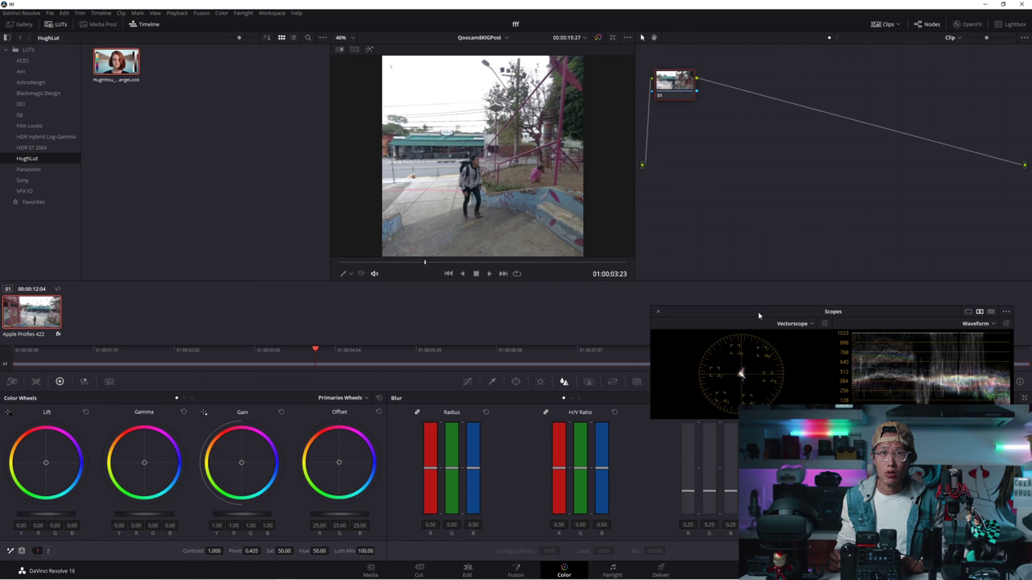
left_click_drag(758, 315, 747, 251)
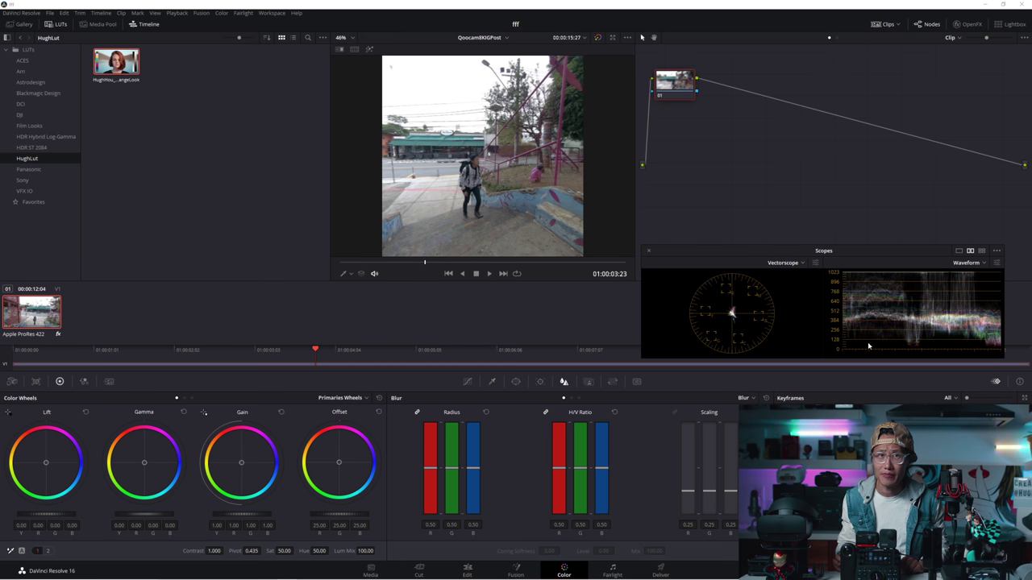
left_click(453, 359)
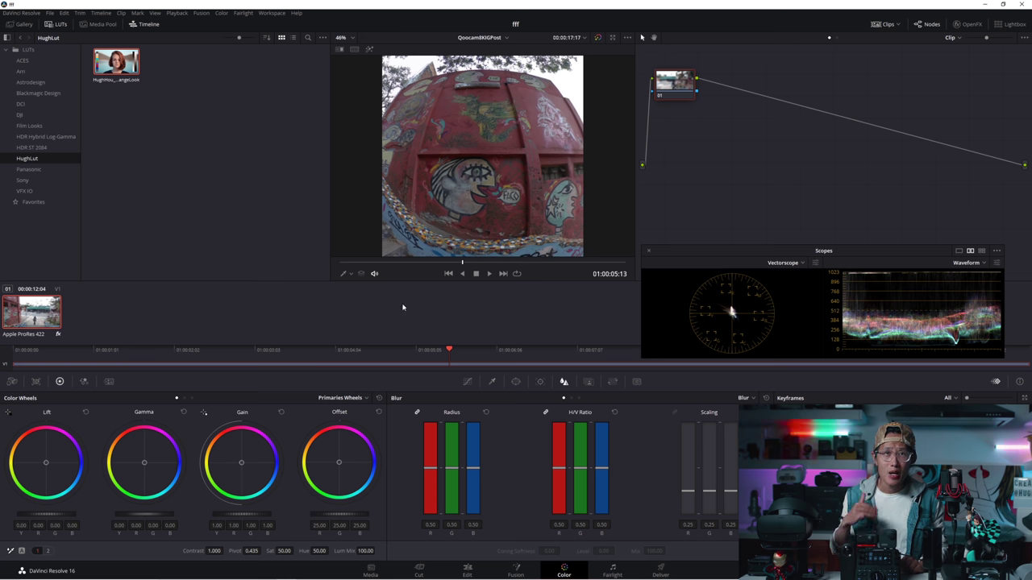
left_click_drag(54, 508, 49, 508)
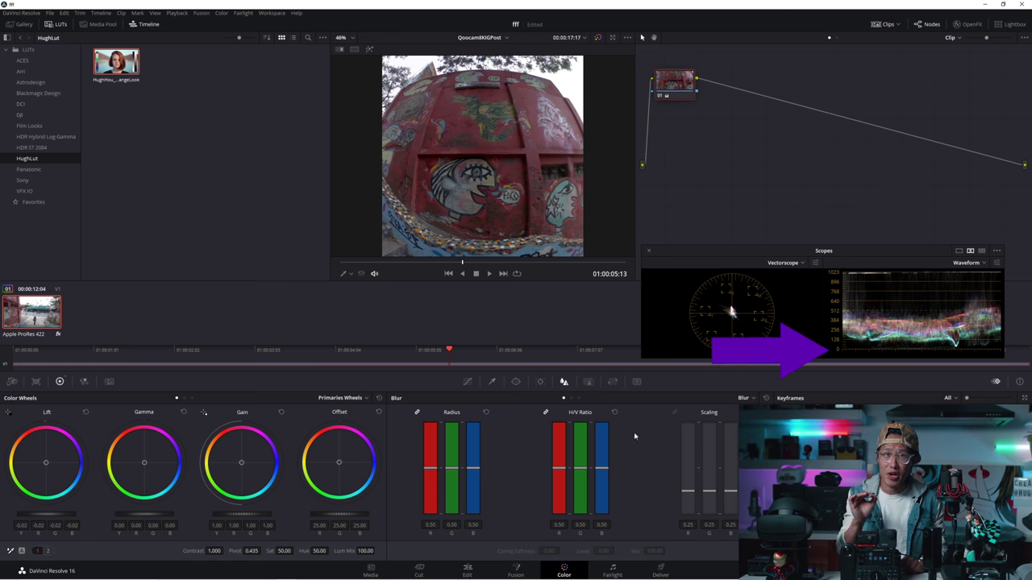
left_click_drag(247, 516, 239, 516)
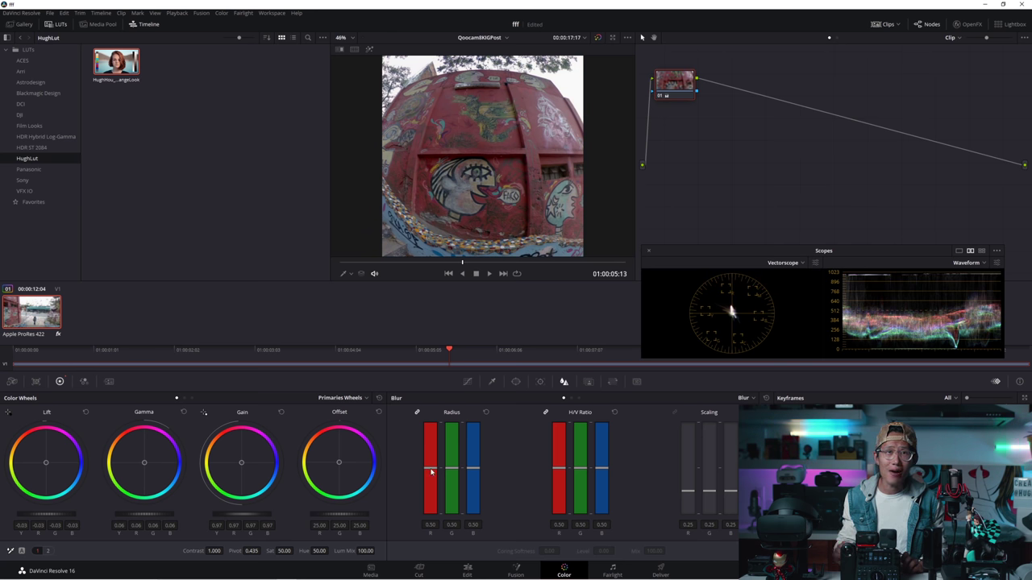
- Drag the Sat value from 50 to about 64 on the mural shot
left_click_drag(283, 550, 295, 551)
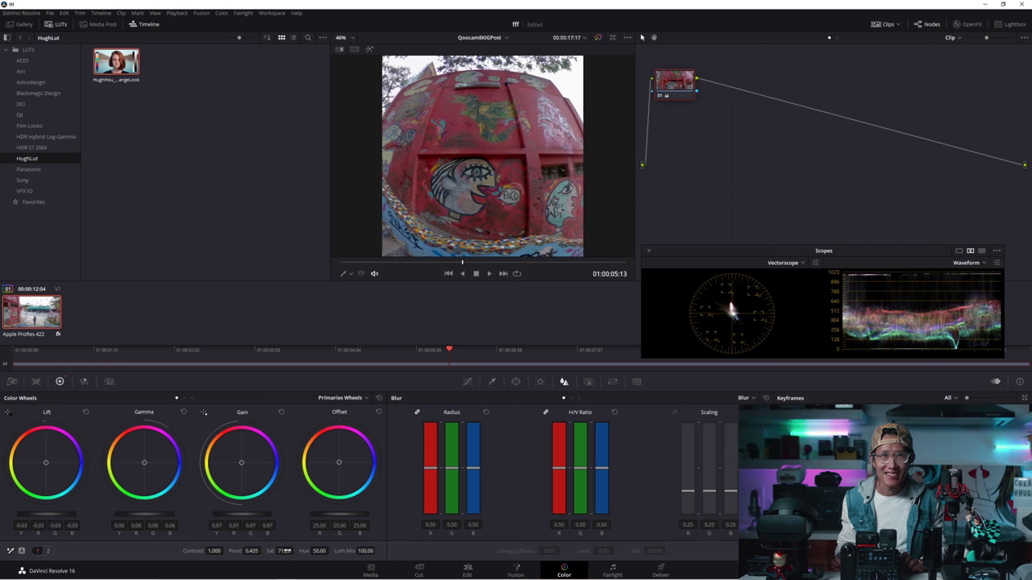
left_click_drag(283, 551, 295, 550)
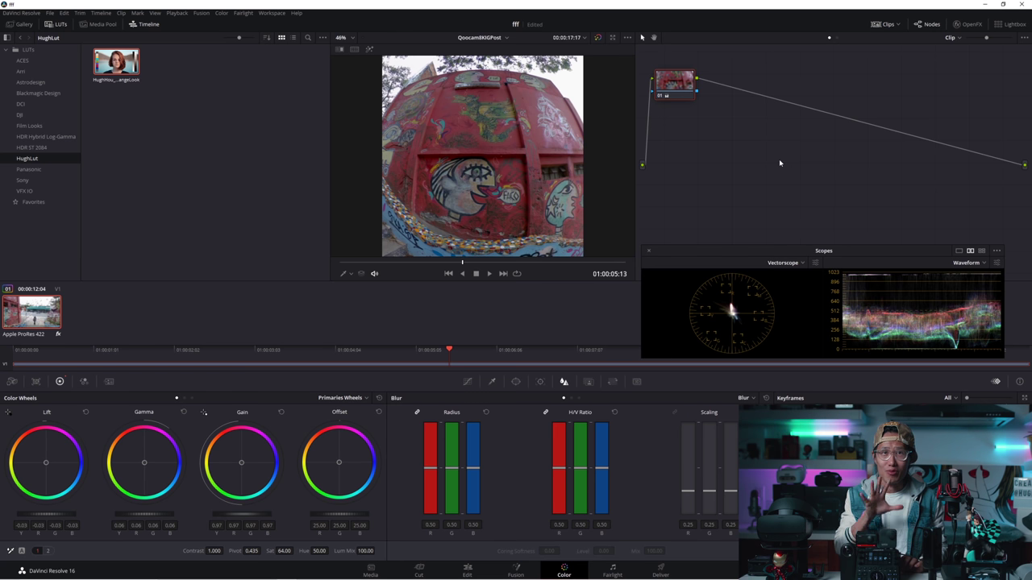
right_click(675, 81)
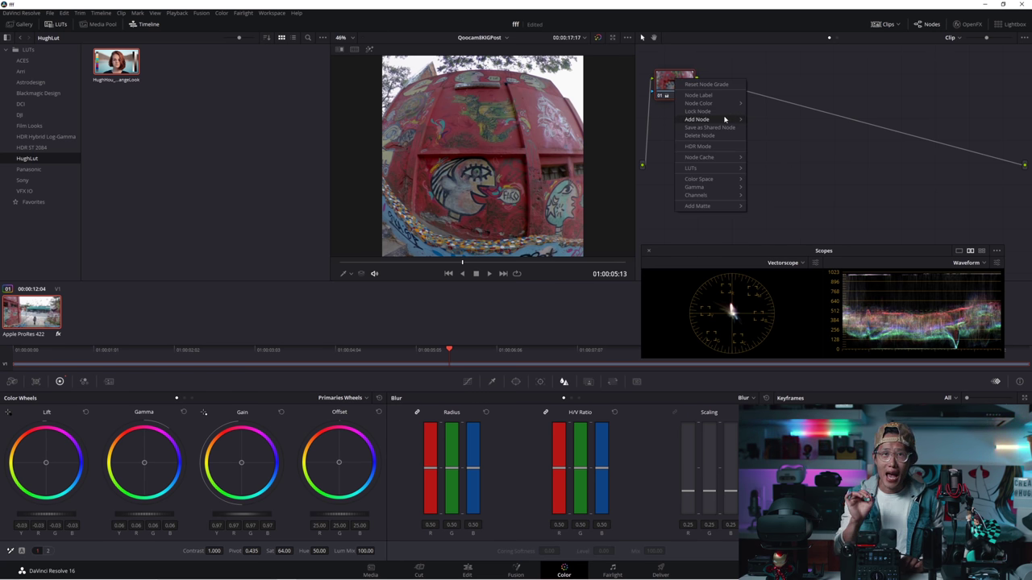
- Add serial node 02 after node 01 through Add Node > Add Serial
mouse_move(725, 119)
left_click(769, 125)
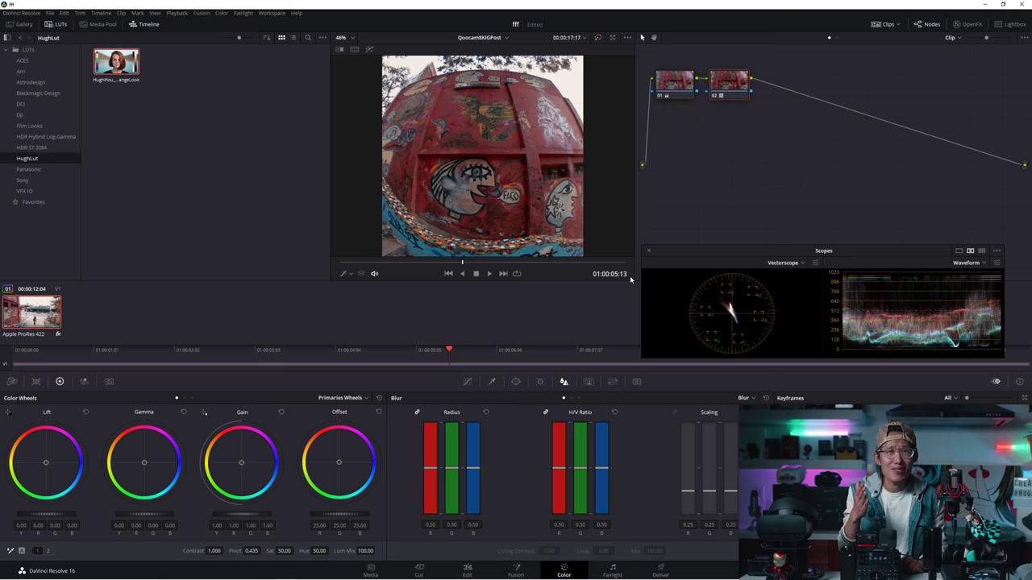
- Set node 02's Key Output Gain to 0.409 and play the clip to preview the blended look
left_click(588, 382)
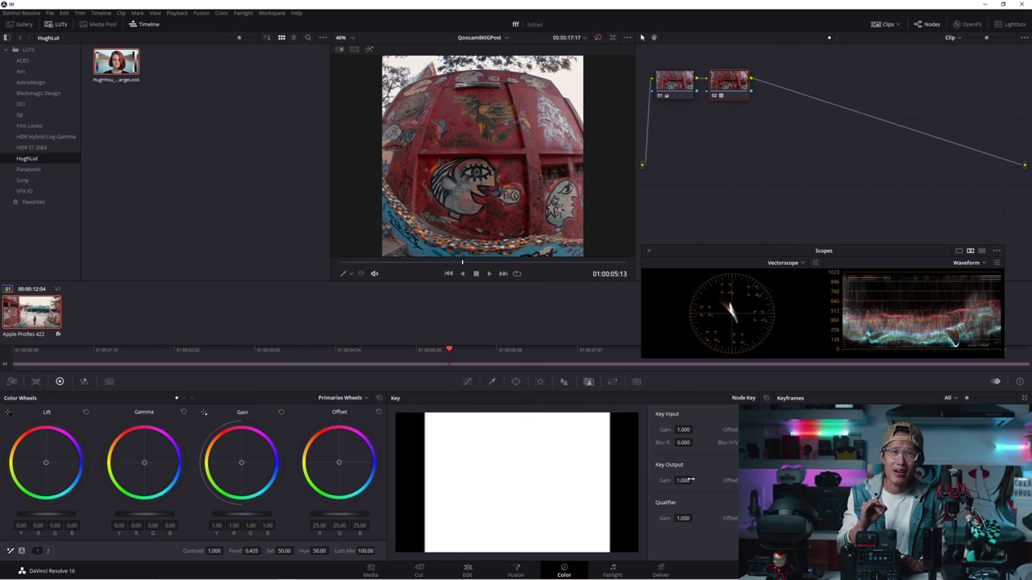
left_click_drag(689, 479, 643, 480)
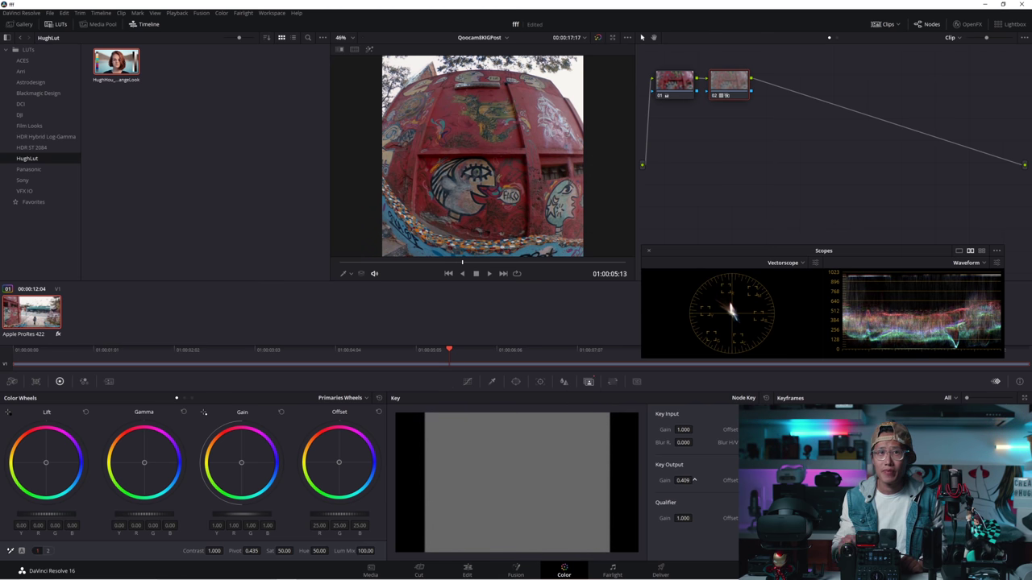
left_click(487, 274)
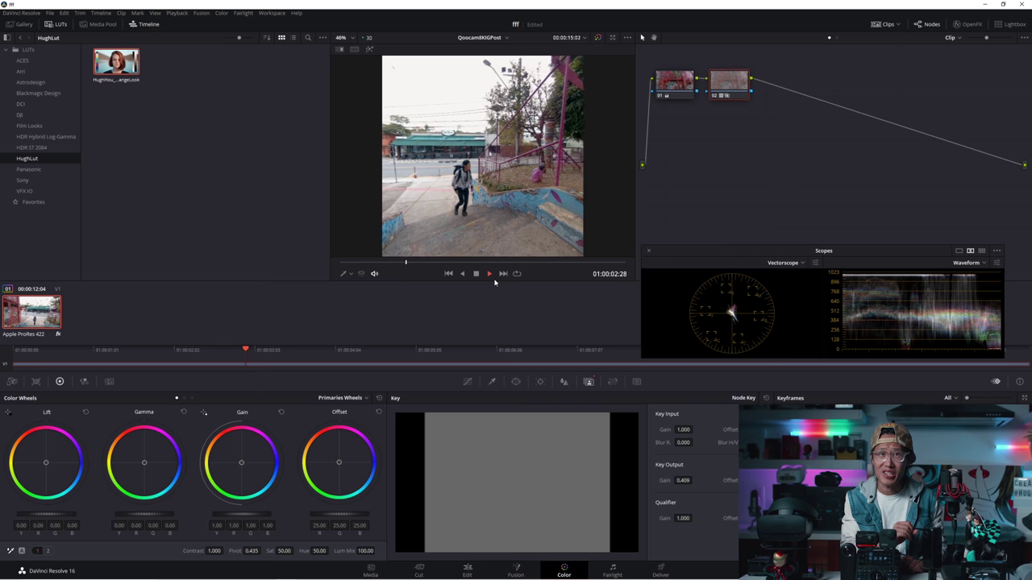
left_click(109, 382)
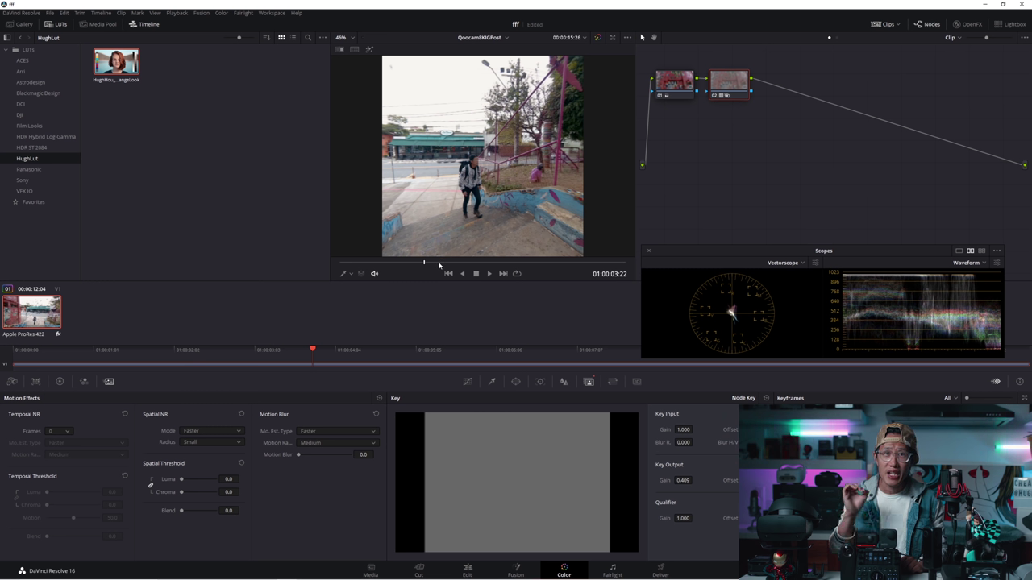
- Set Temporal NR to 4 frames and raise its threshold to 31.1
left_click(53, 476)
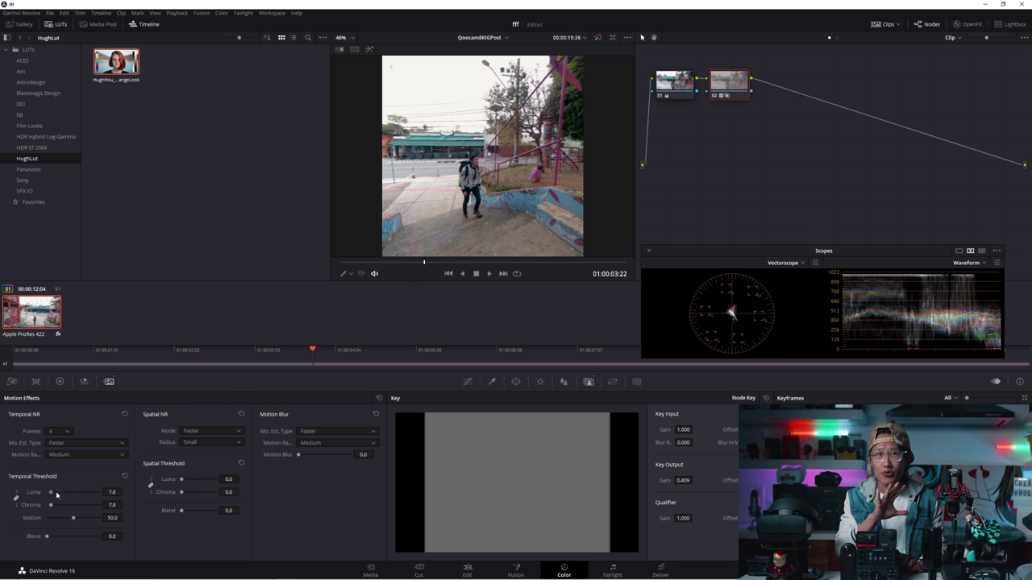
left_click_drag(56, 495, 64, 494)
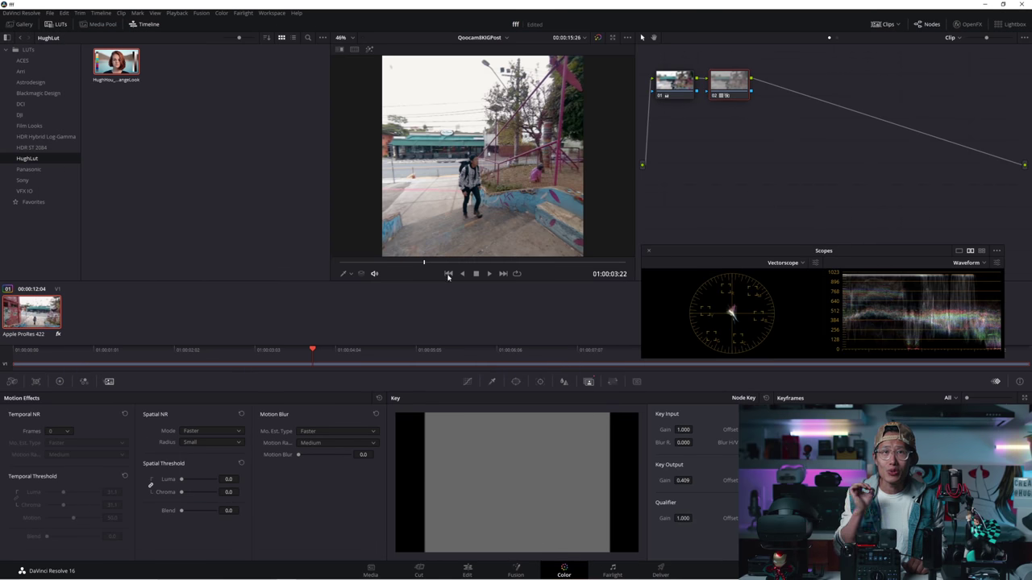
- On the Deliver page, check the render location and keep MP4 as the format
left_click(659, 571)
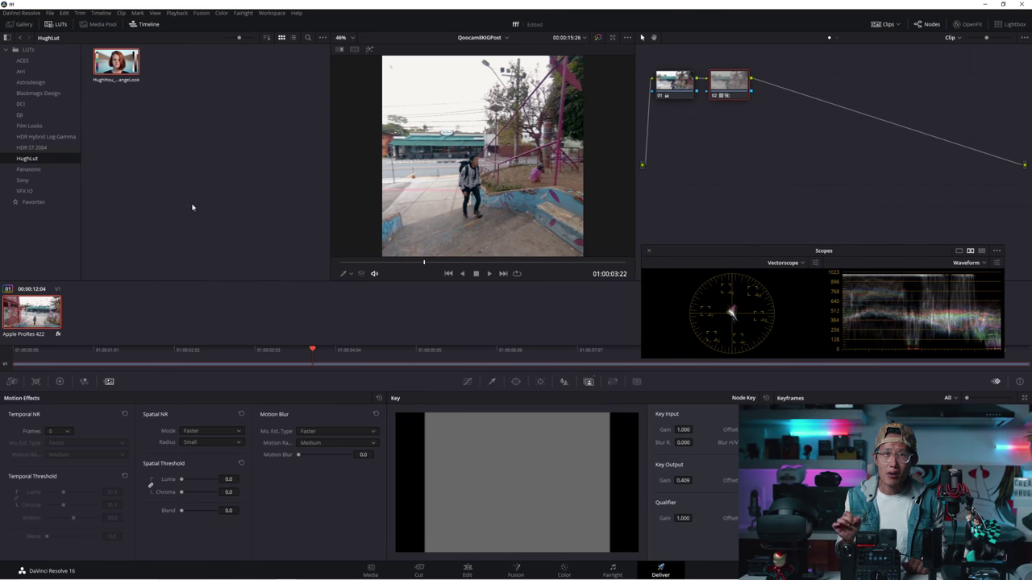
scroll(116, 201, "up", 10)
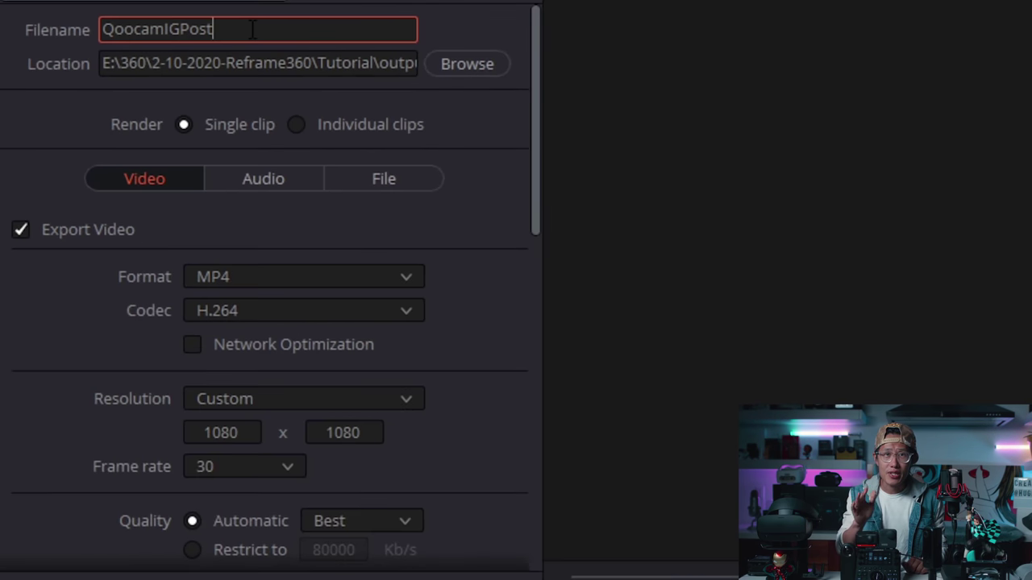
left_click(114, 104)
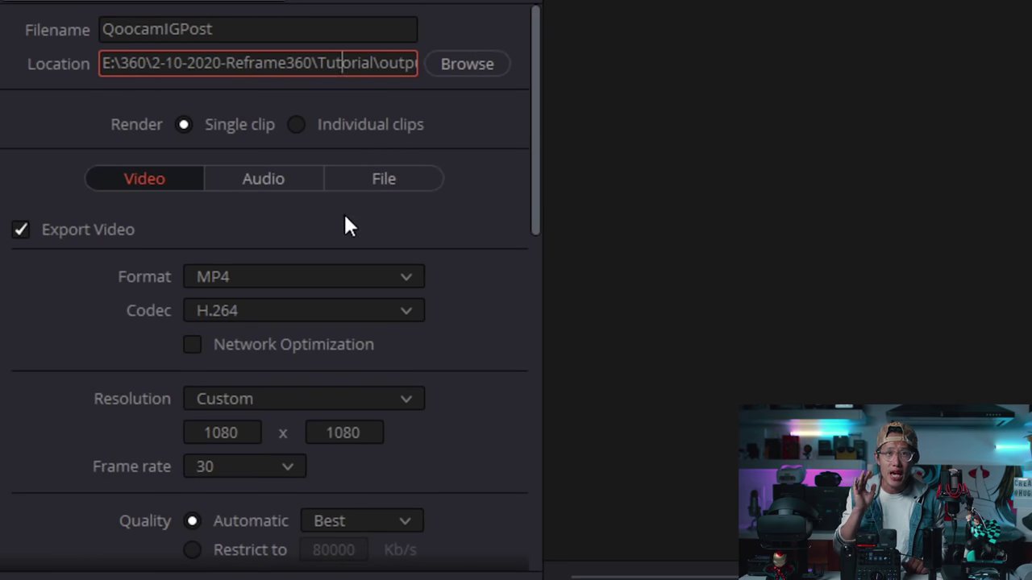
left_click(337, 272)
left_click(337, 274)
- Review the H.264, 1080×1080 render settings and re-expand Advanced Settings
scroll(483, 415, "down", 3)
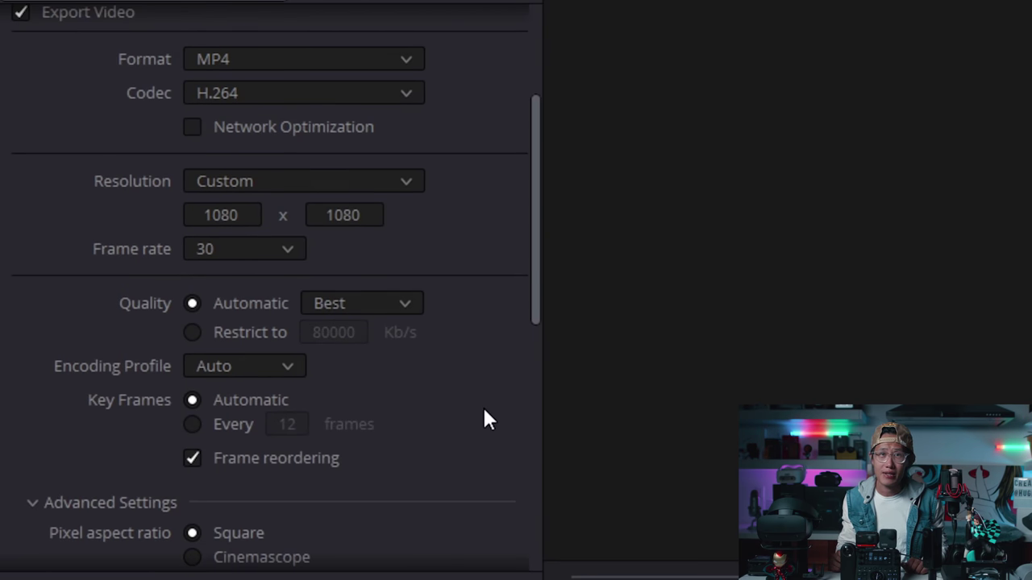
scroll(483, 415, "down", 4)
scroll(483, 414, "up", 6)
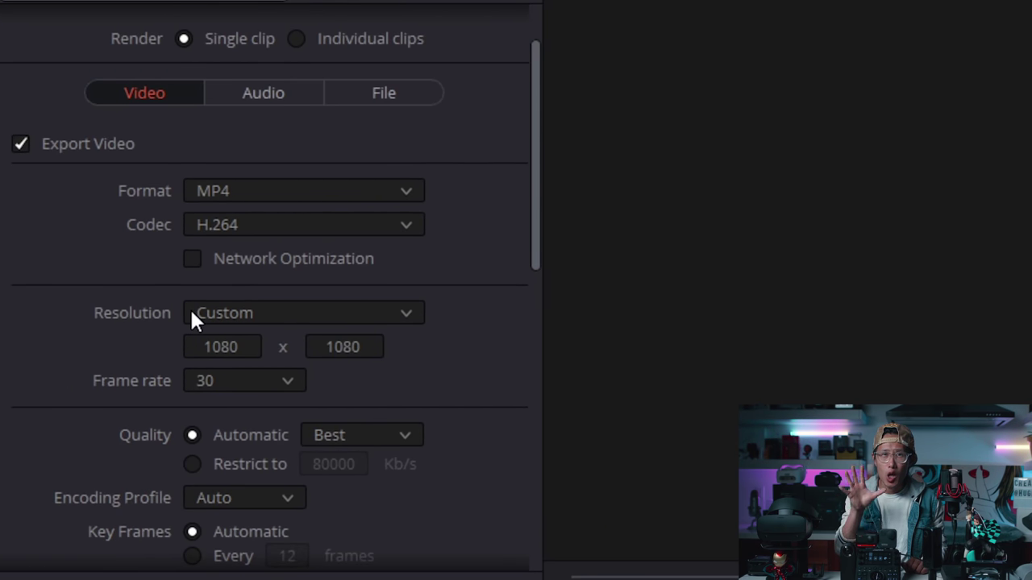
scroll(191, 320, "down", 10)
scroll(192, 320, "up", 5)
left_click(36, 274)
scroll(34, 285, "up", 1)
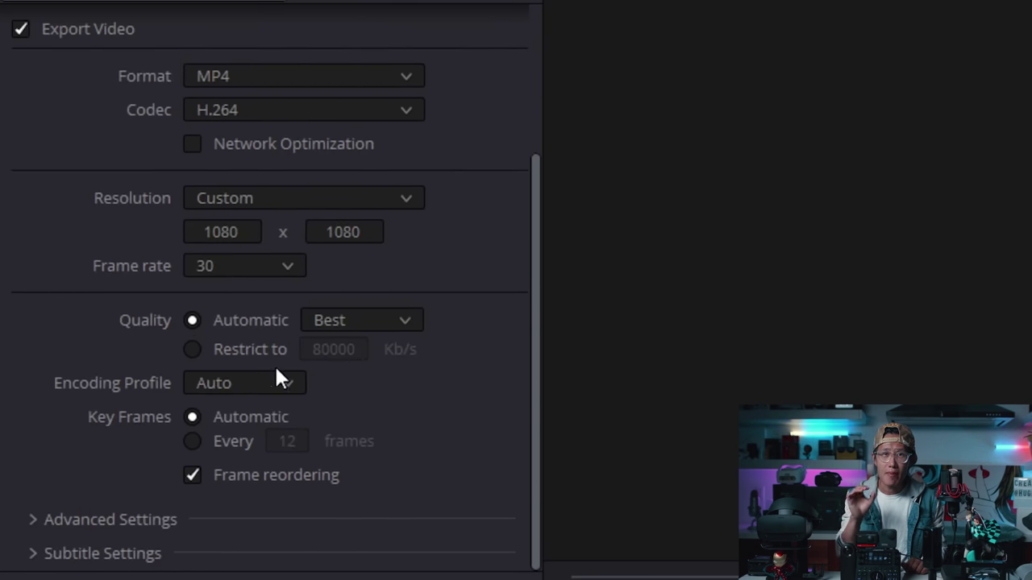
left_click(30, 517)
scroll(400, 420, "down", 8)
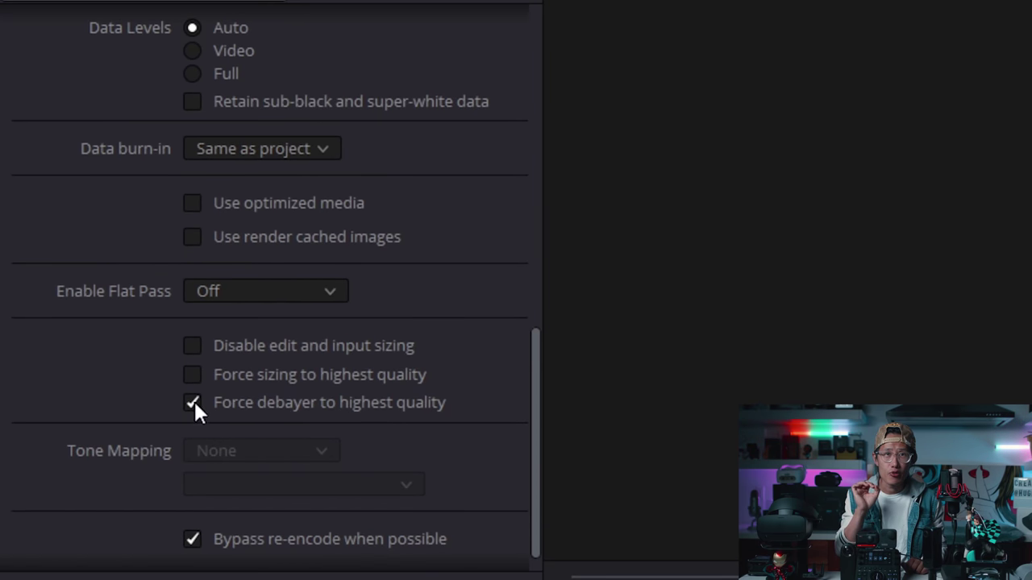